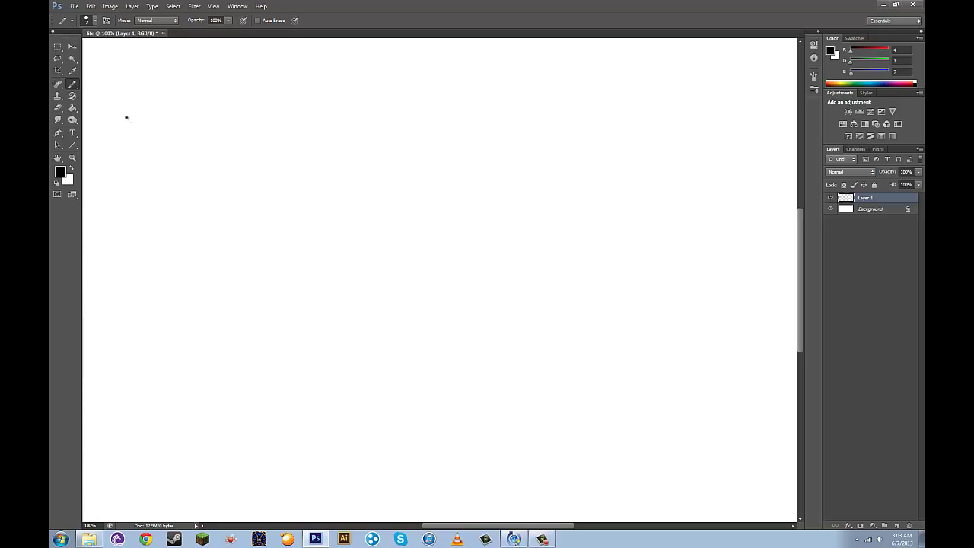
Brush hand-lettered DRAW and MY on Layer 1
{"action": "mouse_move", "coordinate": [129, 114]}
{"action": "left_mouse_down"}
{"action": "mouse_move", "coordinate": [139, 136]}
{"action": "mouse_move", "coordinate": [170, 221]}
{"action": "mouse_move", "coordinate": [196, 243]}
{"action": "left_mouse_up"}
{"action": "mouse_move", "coordinate": [236, 116]}
{"action": "left_mouse_down"}
{"action": "mouse_move", "coordinate": [267, 211]}
{"action": "mouse_move", "coordinate": [268, 166]}
{"action": "mouse_move", "coordinate": [335, 216]}
{"action": "mouse_move", "coordinate": [347, 176]}
{"action": "mouse_move", "coordinate": [395, 193]}
{"action": "left_mouse_up"}
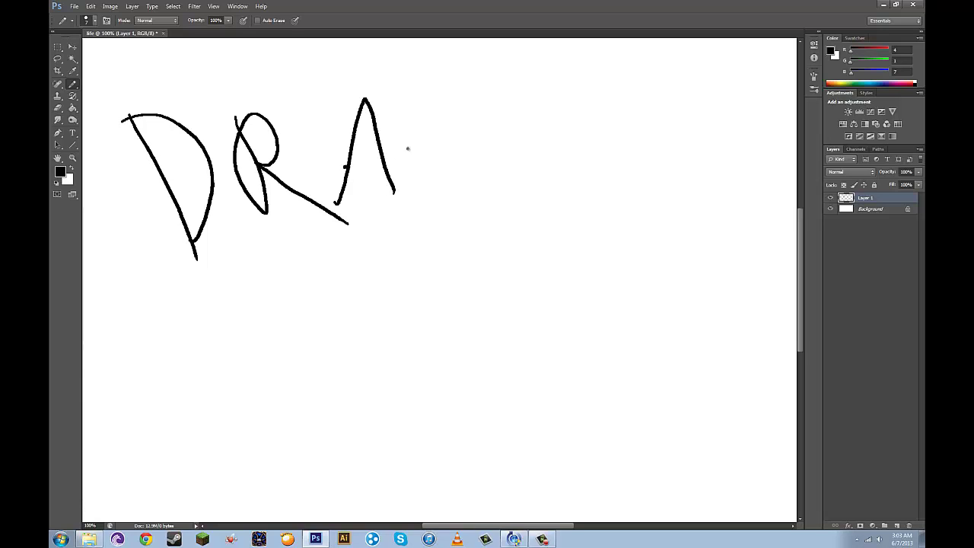
{"action": "left_click_drag", "start_coordinate": [345, 165], "coordinate": [391, 155]}
{"action": "mouse_move", "coordinate": [433, 115]}
{"action": "left_mouse_down"}
{"action": "mouse_move", "coordinate": [509, 163]}
{"action": "mouse_move", "coordinate": [511, 80]}
{"action": "left_mouse_up"}
{"action": "mouse_move", "coordinate": [283, 251]}
{"action": "left_mouse_down"}
{"action": "mouse_move", "coordinate": [278, 352]}
{"action": "mouse_move", "coordinate": [370, 306]}
{"action": "left_mouse_up"}
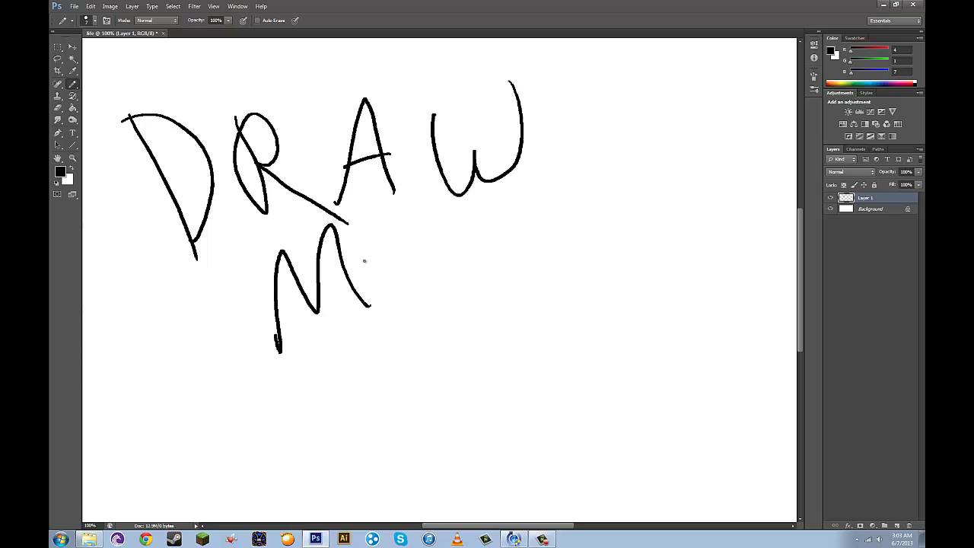
{"action": "left_click_drag", "start_coordinate": [358, 249], "coordinate": [416, 280]}
Letter LIFE below MY, with a large V-shaped curve beside it
{"action": "left_click_drag", "start_coordinate": [412, 217], "coordinate": [396, 376]}
{"action": "mouse_move", "coordinate": [292, 359]}
{"action": "left_mouse_down"}
{"action": "mouse_move", "coordinate": [446, 443]}
{"action": "mouse_move", "coordinate": [461, 436]}
{"action": "left_mouse_up"}
{"action": "left_click_drag", "start_coordinate": [442, 372], "coordinate": [461, 393]}
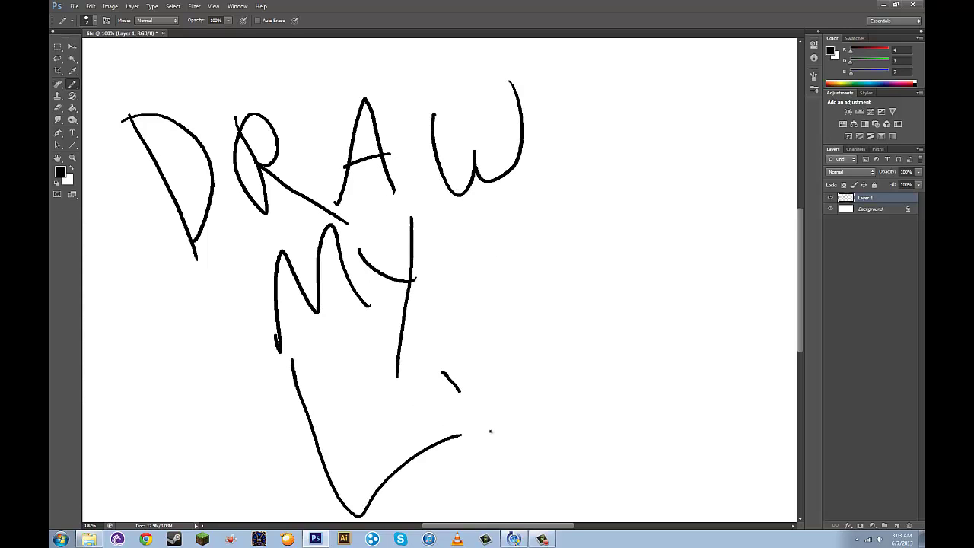
{"action": "left_click_drag", "start_coordinate": [490, 431], "coordinate": [510, 449]}
{"action": "left_click_drag", "start_coordinate": [484, 334], "coordinate": [543, 285]}
{"action": "left_click_drag", "start_coordinate": [484, 339], "coordinate": [527, 420]}
{"action": "left_click_drag", "start_coordinate": [519, 383], "coordinate": [562, 346]}
{"action": "mouse_move", "coordinate": [569, 276]}
{"action": "left_mouse_down"}
{"action": "mouse_move", "coordinate": [577, 330]}
{"action": "mouse_move", "coordinate": [647, 342]}
{"action": "left_mouse_up"}
{"action": "left_click_drag", "start_coordinate": [580, 321], "coordinate": [628, 277]}
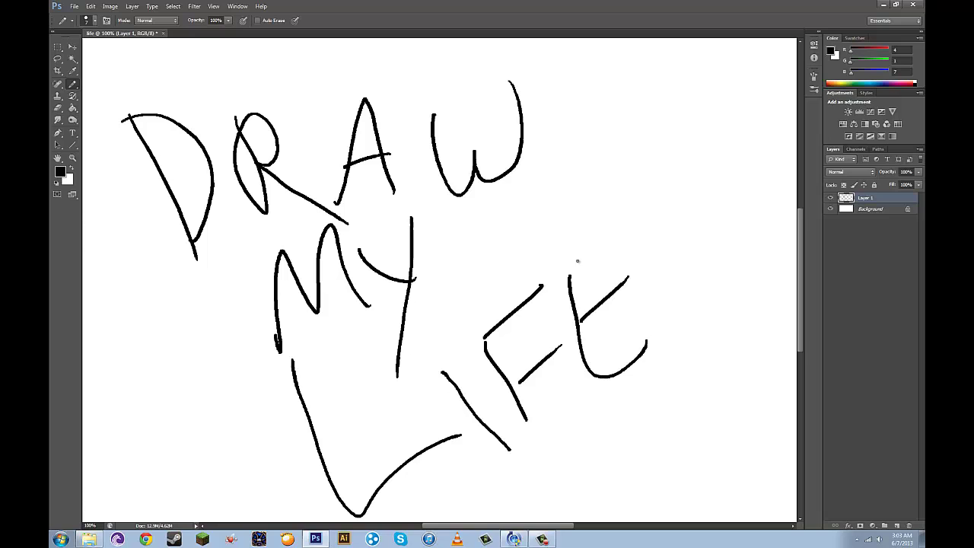
{"action": "mouse_move", "coordinate": [571, 264]}
{"action": "left_mouse_down"}
{"action": "mouse_move", "coordinate": [613, 196]}
{"action": "mouse_move", "coordinate": [597, 131]}
{"action": "mouse_move", "coordinate": [518, 205]}
{"action": "mouse_move", "coordinate": [443, 251]}
{"action": "left_mouse_up"}
Add a long zigzag and wavy scribbles, then delete every stroke from the layer
{"action": "mouse_move", "coordinate": [198, 402]}
{"action": "left_mouse_down"}
{"action": "mouse_move", "coordinate": [239, 374]}
{"action": "mouse_move", "coordinate": [322, 505]}
{"action": "left_mouse_up"}
{"action": "mouse_move", "coordinate": [538, 478]}
{"action": "left_mouse_down"}
{"action": "mouse_move", "coordinate": [596, 476]}
{"action": "mouse_move", "coordinate": [712, 381]}
{"action": "mouse_move", "coordinate": [671, 185]}
{"action": "mouse_move", "coordinate": [679, 181]}
{"action": "left_mouse_up"}
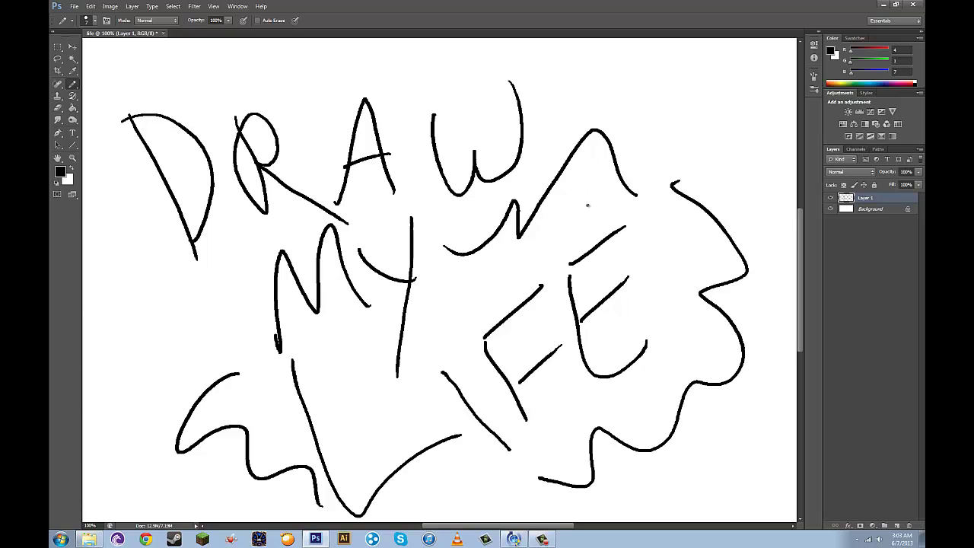
{"action": "key", "text": "Delete"}
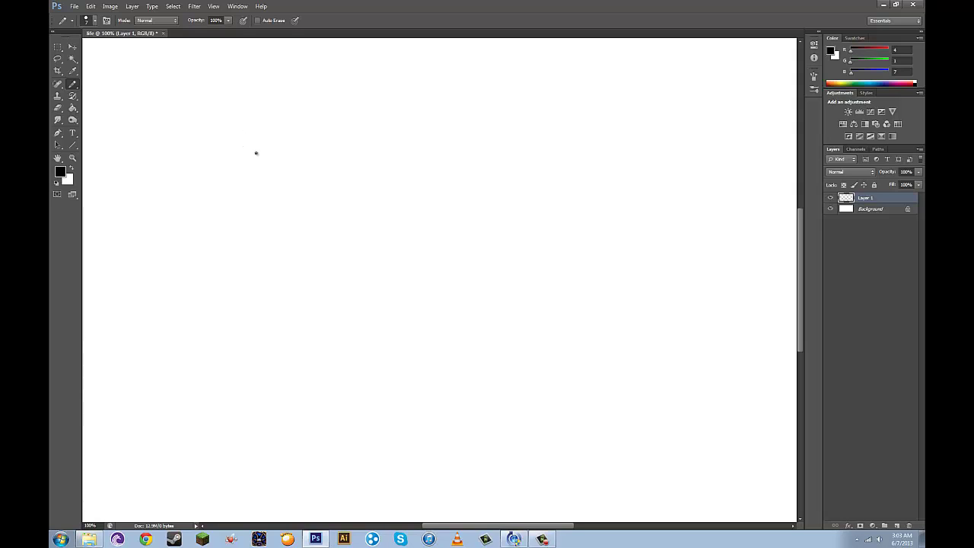
Draw two oval eyes and a toothy grin below them
{"action": "mouse_move", "coordinate": [245, 137]}
{"action": "left_mouse_down"}
{"action": "mouse_move", "coordinate": [257, 178]}
{"action": "mouse_move", "coordinate": [248, 139]}
{"action": "mouse_move", "coordinate": [311, 152]}
{"action": "mouse_move", "coordinate": [288, 124]}
{"action": "left_mouse_up"}
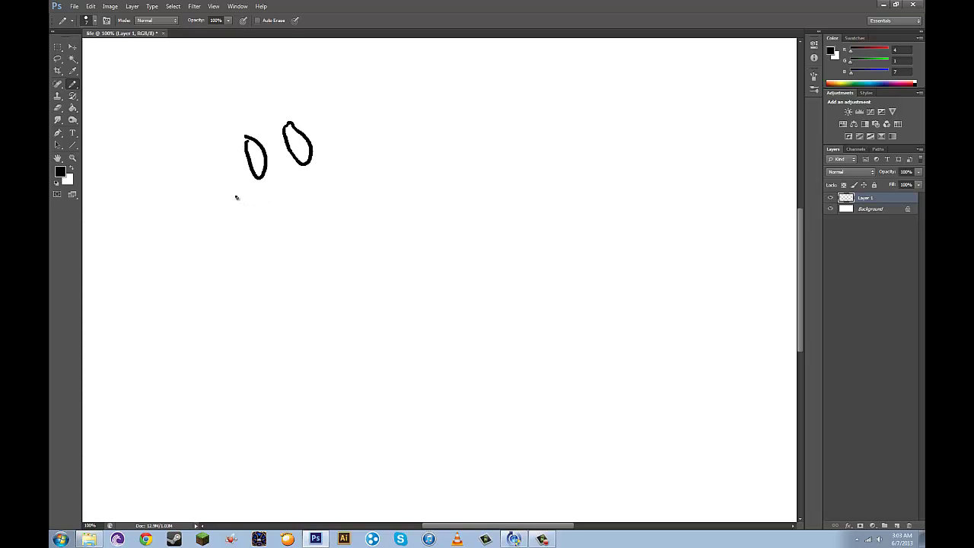
{"action": "mouse_move", "coordinate": [236, 198]}
{"action": "left_mouse_down"}
{"action": "mouse_move", "coordinate": [298, 185]}
{"action": "mouse_move", "coordinate": [336, 149]}
{"action": "left_mouse_up"}
{"action": "mouse_move", "coordinate": [236, 199]}
{"action": "left_mouse_down"}
{"action": "mouse_move", "coordinate": [292, 229]}
{"action": "mouse_move", "coordinate": [335, 197]}
{"action": "mouse_move", "coordinate": [333, 144]}
{"action": "left_mouse_up"}
{"action": "mouse_move", "coordinate": [259, 227]}
{"action": "left_mouse_down"}
{"action": "mouse_move", "coordinate": [261, 199]}
{"action": "mouse_move", "coordinate": [297, 226]}
{"action": "mouse_move", "coordinate": [307, 190]}
{"action": "mouse_move", "coordinate": [332, 200]}
{"action": "mouse_move", "coordinate": [346, 183]}
{"action": "left_mouse_up"}
Circle the head, add a few extra strokes, then delete the smiley drawing
{"action": "left_click", "coordinate": [199, 141]}
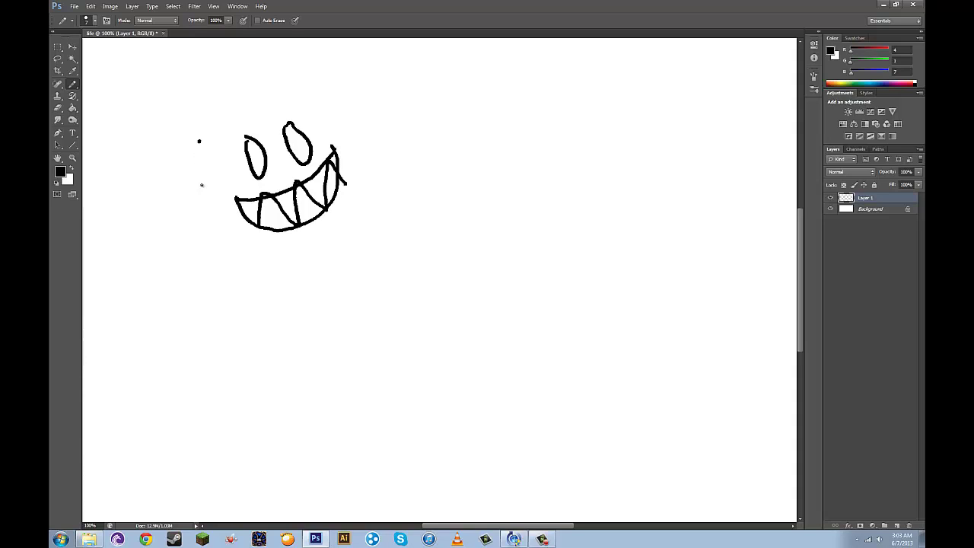
{"action": "mouse_move", "coordinate": [198, 143]}
{"action": "left_mouse_down"}
{"action": "mouse_move", "coordinate": [389, 182]}
{"action": "mouse_move", "coordinate": [239, 122]}
{"action": "left_mouse_up"}
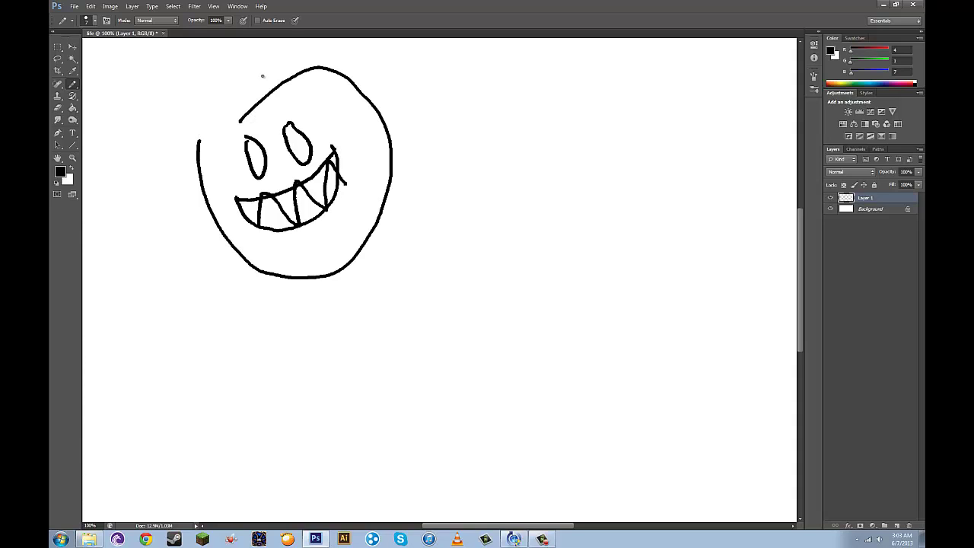
{"action": "left_click_drag", "start_coordinate": [262, 76], "coordinate": [154, 191]}
{"action": "left_click_drag", "start_coordinate": [317, 142], "coordinate": [376, 182]}
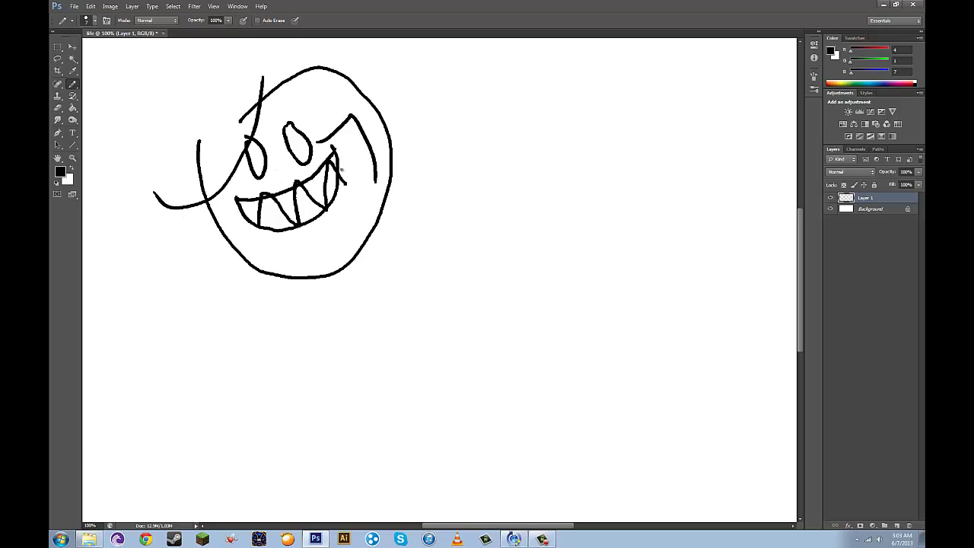
{"action": "left_click_drag", "start_coordinate": [242, 186], "coordinate": [261, 259]}
{"action": "key", "text": "Delete"}
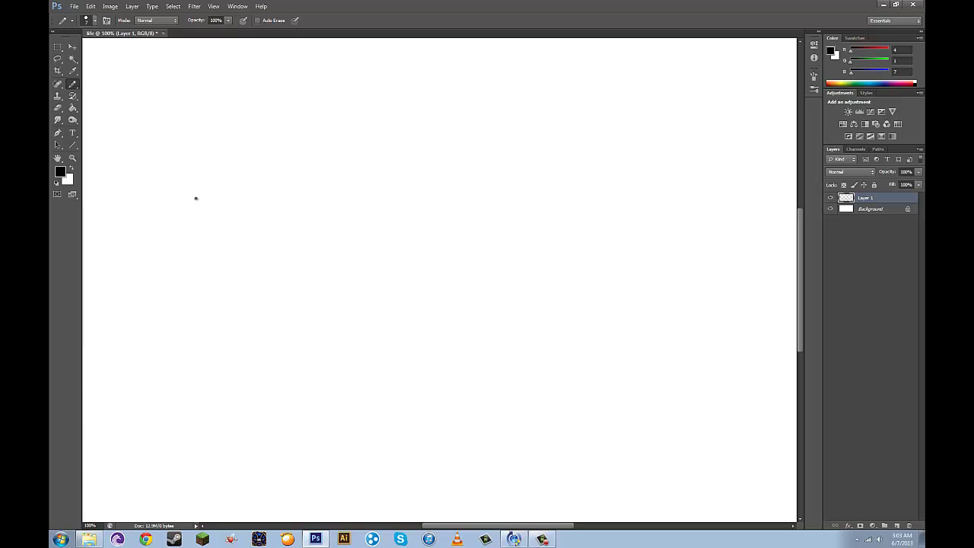
Sketch slanted lines, a curve, a hook and dots, then clear them with F12
{"action": "left_click_drag", "start_coordinate": [193, 204], "coordinate": [237, 166]}
{"action": "left_click_drag", "start_coordinate": [303, 130], "coordinate": [310, 125]}
{"action": "left_click_drag", "start_coordinate": [246, 243], "coordinate": [357, 176]}
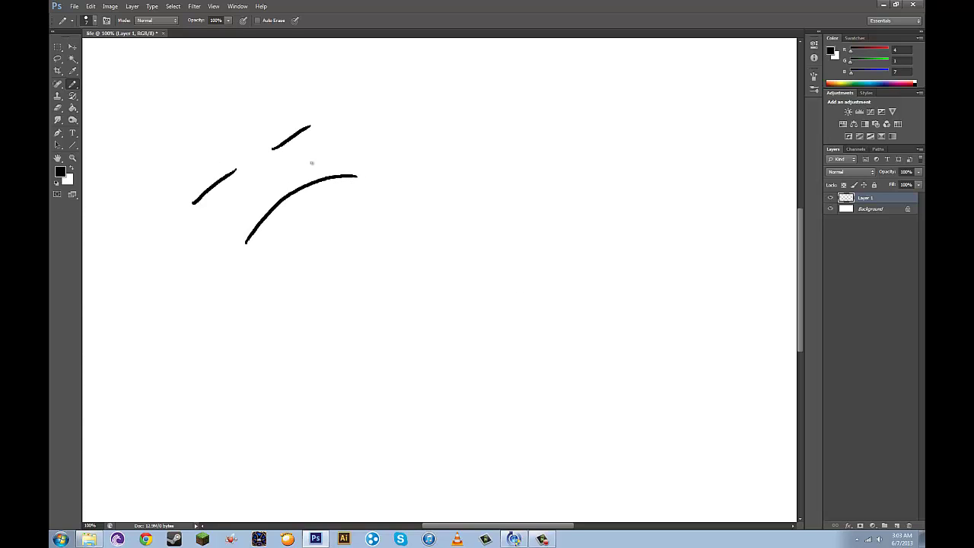
{"action": "mouse_move", "coordinate": [245, 93]}
{"action": "left_mouse_down"}
{"action": "mouse_move", "coordinate": [275, 90]}
{"action": "mouse_move", "coordinate": [316, 66]}
{"action": "mouse_move", "coordinate": [387, 95]}
{"action": "left_mouse_up"}
{"action": "left_click", "coordinate": [287, 101]}
{"action": "left_click", "coordinate": [341, 90]}
{"action": "left_click", "coordinate": [387, 107]}
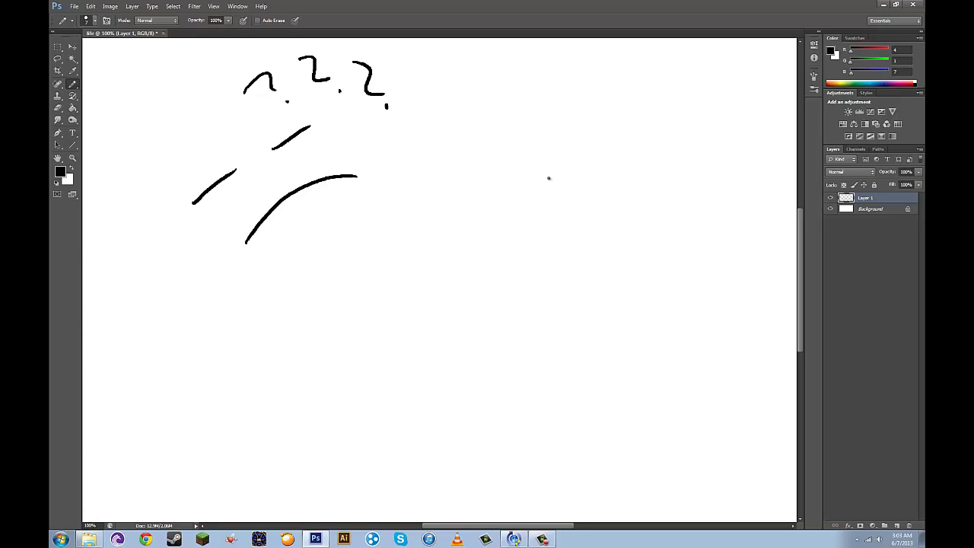
{"action": "key", "text": "F12"}
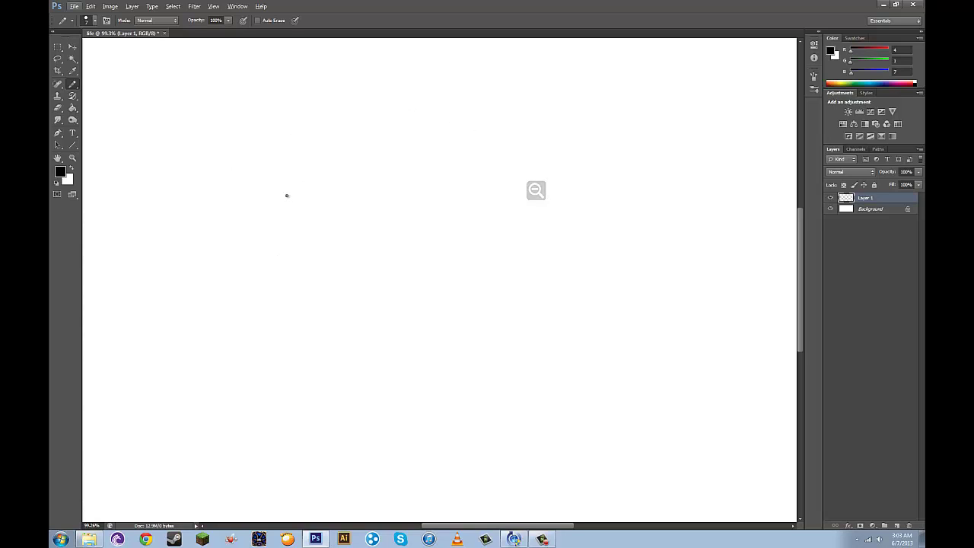
Draw a face with two oval eyes, a wide grin and two hands
{"action": "mouse_move", "coordinate": [242, 155]}
{"action": "left_mouse_down"}
{"action": "mouse_move", "coordinate": [263, 208]}
{"action": "mouse_move", "coordinate": [244, 155]}
{"action": "left_mouse_up"}
{"action": "left_click_drag", "start_coordinate": [291, 123], "coordinate": [292, 120]}
{"action": "left_click_drag", "start_coordinate": [271, 238], "coordinate": [394, 147]}
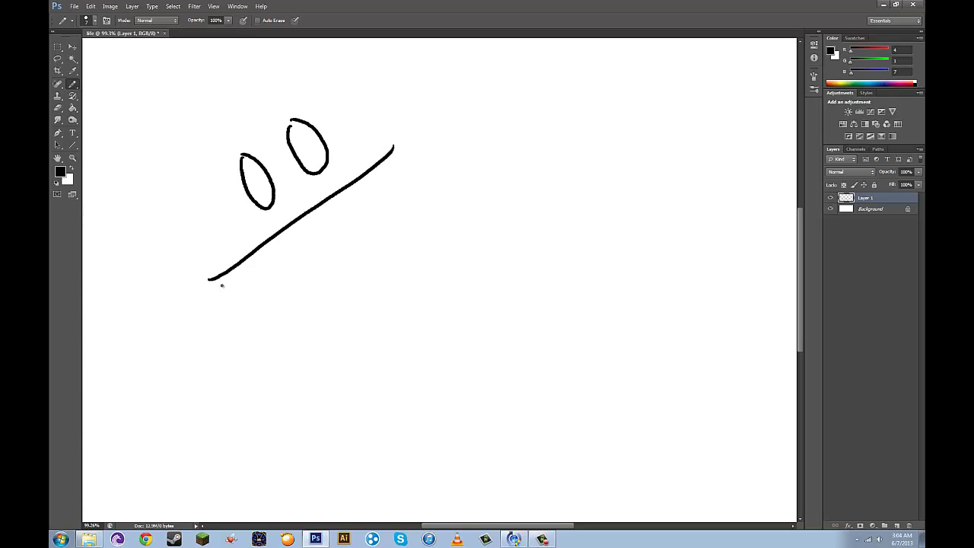
{"action": "mouse_move", "coordinate": [224, 275]}
{"action": "left_mouse_down"}
{"action": "mouse_move", "coordinate": [396, 272]}
{"action": "mouse_move", "coordinate": [407, 114]}
{"action": "left_mouse_up"}
{"action": "mouse_move", "coordinate": [163, 288]}
{"action": "left_mouse_down"}
{"action": "mouse_move", "coordinate": [172, 369]}
{"action": "mouse_move", "coordinate": [196, 328]}
{"action": "left_mouse_up"}
{"action": "mouse_move", "coordinate": [437, 73]}
{"action": "left_mouse_down"}
{"action": "mouse_move", "coordinate": [459, 66]}
{"action": "mouse_move", "coordinate": [518, 99]}
{"action": "mouse_move", "coordinate": [537, 158]}
{"action": "left_mouse_up"}
Hand-letter LOVE! below the face
{"action": "left_click_drag", "start_coordinate": [377, 350], "coordinate": [433, 375]}
{"action": "mouse_move", "coordinate": [435, 323]}
{"action": "left_mouse_down"}
{"action": "mouse_move", "coordinate": [517, 256]}
{"action": "mouse_move", "coordinate": [577, 267]}
{"action": "mouse_move", "coordinate": [548, 245]}
{"action": "left_mouse_up"}
{"action": "left_click_drag", "start_coordinate": [510, 255], "coordinate": [548, 213]}
{"action": "left_click_drag", "start_coordinate": [572, 169], "coordinate": [597, 226]}
{"action": "left_click_drag", "start_coordinate": [628, 262], "coordinate": [637, 271]}
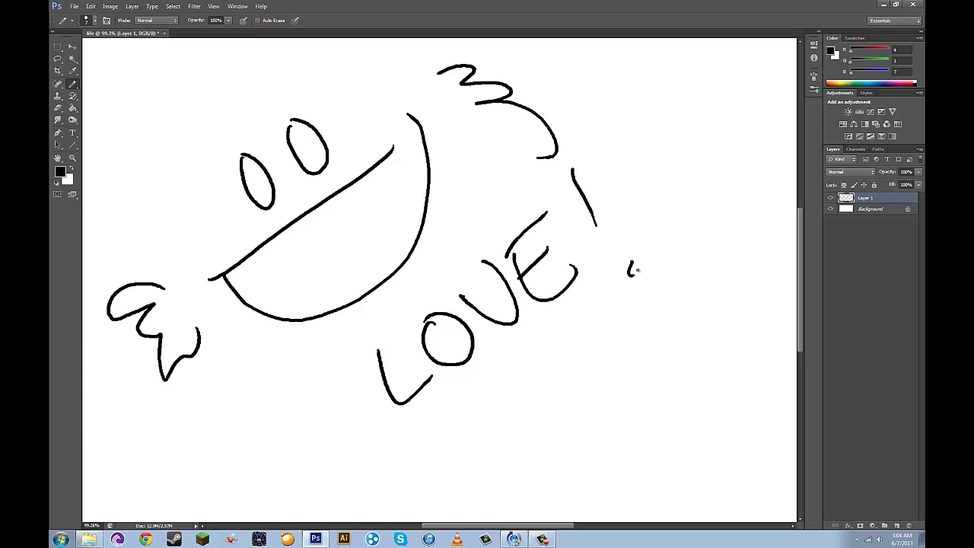
Delete the LOVE drawing and letter DALLAS on the blank canvas
{"action": "key", "text": "Delete"}
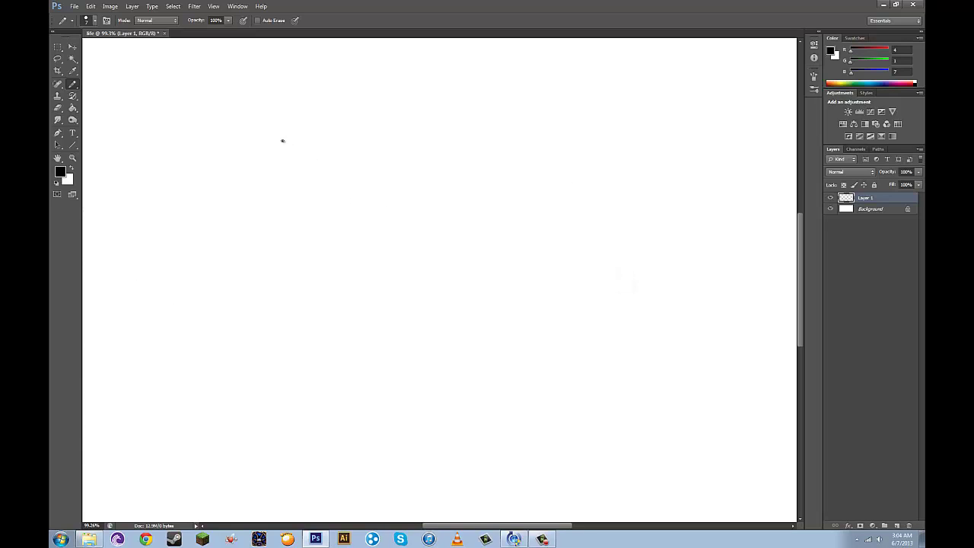
{"action": "left_click_drag", "start_coordinate": [166, 145], "coordinate": [192, 198]}
{"action": "left_click_drag", "start_coordinate": [242, 175], "coordinate": [268, 162]}
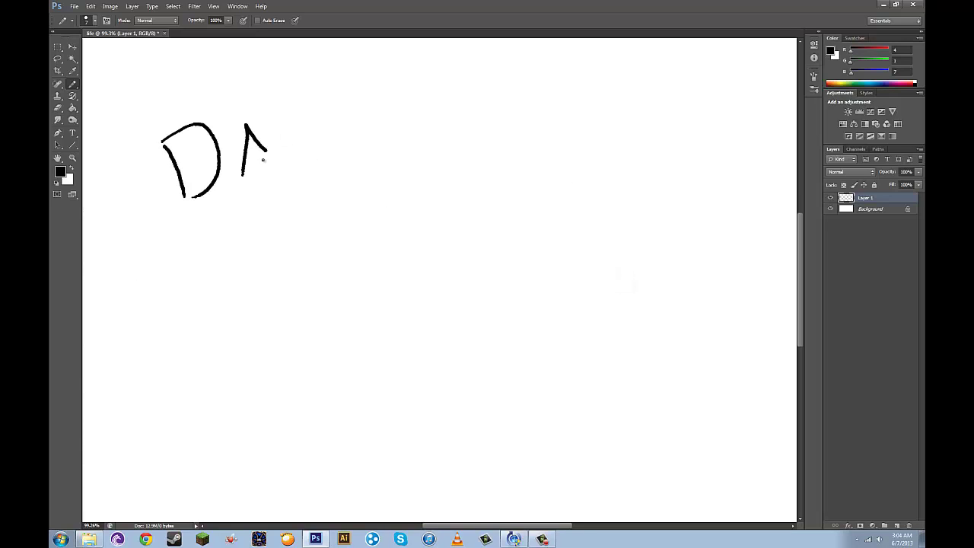
{"action": "mouse_move", "coordinate": [274, 110]}
{"action": "left_mouse_down"}
{"action": "mouse_move", "coordinate": [285, 139]}
{"action": "mouse_move", "coordinate": [313, 137]}
{"action": "left_mouse_up"}
{"action": "mouse_move", "coordinate": [299, 98]}
{"action": "left_mouse_down"}
{"action": "mouse_move", "coordinate": [308, 135]}
{"action": "mouse_move", "coordinate": [344, 120]}
{"action": "left_mouse_up"}
{"action": "mouse_move", "coordinate": [353, 119]}
{"action": "left_mouse_down"}
{"action": "mouse_move", "coordinate": [389, 114]}
{"action": "mouse_move", "coordinate": [388, 87]}
{"action": "left_mouse_up"}
{"action": "left_click_drag", "start_coordinate": [440, 75], "coordinate": [423, 113]}
Draw a Texas outline with a star marking Dallas, then select all and delete it
{"action": "mouse_move", "coordinate": [333, 195]}
{"action": "left_mouse_down"}
{"action": "mouse_move", "coordinate": [398, 176]}
{"action": "mouse_move", "coordinate": [341, 193]}
{"action": "mouse_move", "coordinate": [355, 255]}
{"action": "mouse_move", "coordinate": [344, 265]}
{"action": "mouse_move", "coordinate": [234, 280]}
{"action": "left_mouse_up"}
{"action": "mouse_move", "coordinate": [261, 311]}
{"action": "left_mouse_down"}
{"action": "mouse_move", "coordinate": [434, 356]}
{"action": "mouse_move", "coordinate": [500, 433]}
{"action": "mouse_move", "coordinate": [571, 412]}
{"action": "mouse_move", "coordinate": [522, 351]}
{"action": "mouse_move", "coordinate": [587, 279]}
{"action": "mouse_move", "coordinate": [590, 213]}
{"action": "mouse_move", "coordinate": [567, 187]}
{"action": "mouse_move", "coordinate": [432, 228]}
{"action": "mouse_move", "coordinate": [402, 221]}
{"action": "mouse_move", "coordinate": [424, 155]}
{"action": "left_mouse_up"}
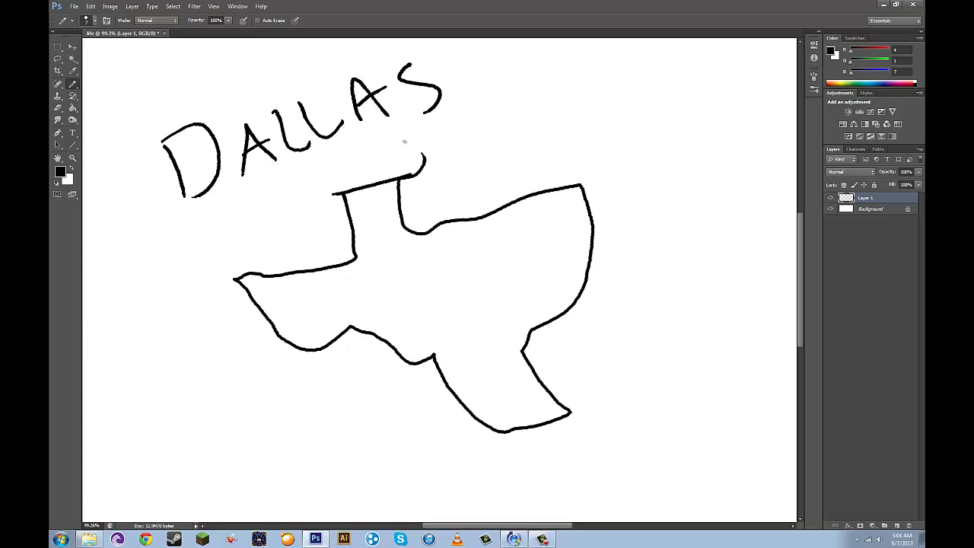
{"action": "mouse_move", "coordinate": [509, 219]}
{"action": "left_mouse_down"}
{"action": "mouse_move", "coordinate": [498, 226]}
{"action": "mouse_move", "coordinate": [531, 227]}
{"action": "left_mouse_up"}
{"action": "mouse_move", "coordinate": [509, 207]}
{"action": "left_mouse_down"}
{"action": "mouse_move", "coordinate": [513, 222]}
{"action": "mouse_move", "coordinate": [506, 211]}
{"action": "left_mouse_up"}
{"action": "left_click_drag", "start_coordinate": [517, 245], "coordinate": [497, 214]}
{"action": "left_click_drag", "start_coordinate": [488, 237], "coordinate": [551, 195]}
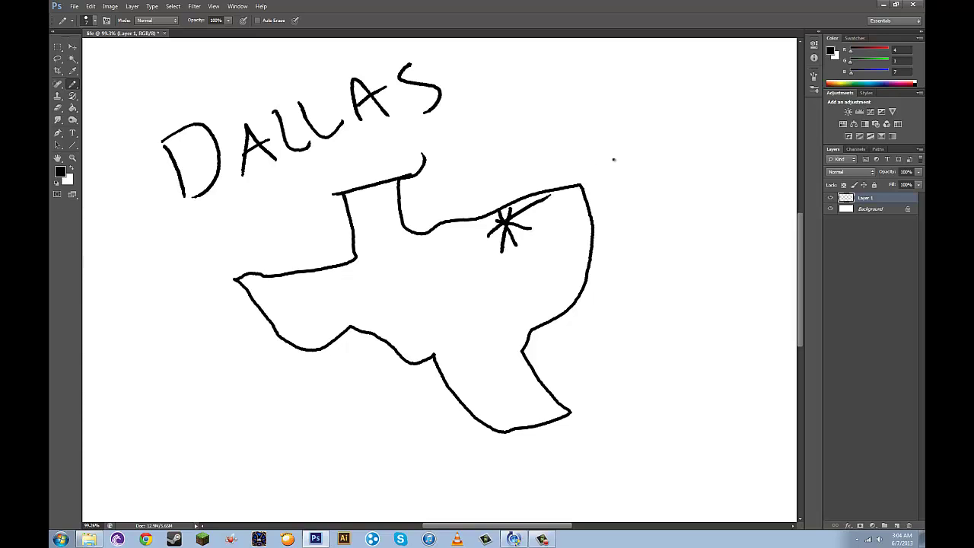
{"action": "key", "text": "ctrl+a"}
{"action": "key", "text": "Delete"}
Deselect, then draw a curly-haired grinning figure with a waving arm, body and legs
{"action": "key", "text": "ctrl+d"}
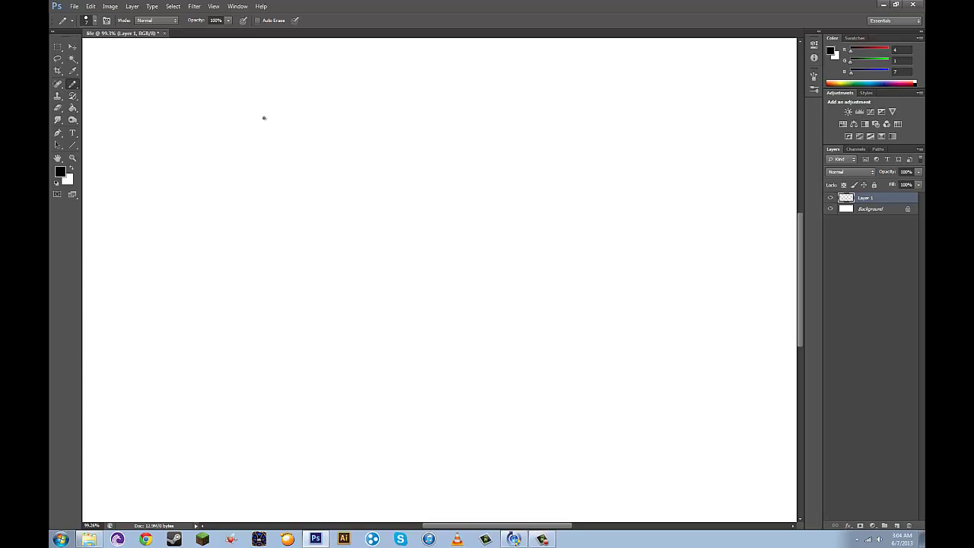
{"action": "mouse_move", "coordinate": [253, 114]}
{"action": "left_mouse_down"}
{"action": "mouse_move", "coordinate": [253, 135]}
{"action": "mouse_move", "coordinate": [295, 129]}
{"action": "left_mouse_up"}
{"action": "mouse_move", "coordinate": [248, 152]}
{"action": "left_mouse_down"}
{"action": "mouse_move", "coordinate": [293, 149]}
{"action": "mouse_move", "coordinate": [297, 130]}
{"action": "left_mouse_up"}
{"action": "mouse_move", "coordinate": [220, 137]}
{"action": "left_mouse_down"}
{"action": "mouse_move", "coordinate": [259, 86]}
{"action": "mouse_move", "coordinate": [283, 82]}
{"action": "mouse_move", "coordinate": [312, 106]}
{"action": "mouse_move", "coordinate": [300, 176]}
{"action": "mouse_move", "coordinate": [308, 124]}
{"action": "left_mouse_up"}
{"action": "mouse_move", "coordinate": [232, 183]}
{"action": "left_mouse_down"}
{"action": "mouse_move", "coordinate": [221, 187]}
{"action": "mouse_move", "coordinate": [220, 156]}
{"action": "mouse_move", "coordinate": [204, 150]}
{"action": "mouse_move", "coordinate": [185, 147]}
{"action": "mouse_move", "coordinate": [174, 165]}
{"action": "mouse_move", "coordinate": [197, 202]}
{"action": "mouse_move", "coordinate": [236, 207]}
{"action": "left_mouse_up"}
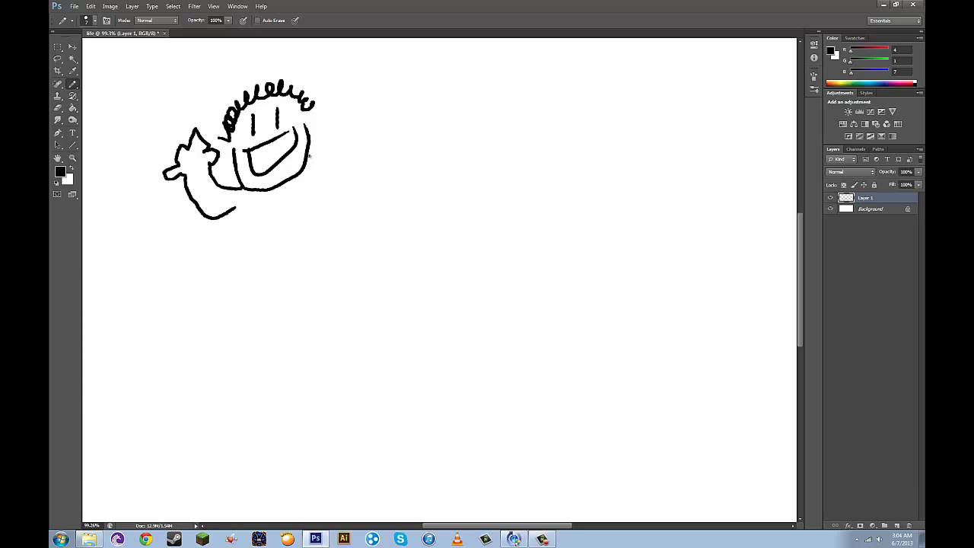
{"action": "mouse_move", "coordinate": [308, 156]}
{"action": "left_mouse_down"}
{"action": "mouse_move", "coordinate": [367, 172]}
{"action": "mouse_move", "coordinate": [348, 220]}
{"action": "mouse_move", "coordinate": [374, 226]}
{"action": "mouse_move", "coordinate": [348, 233]}
{"action": "left_mouse_up"}
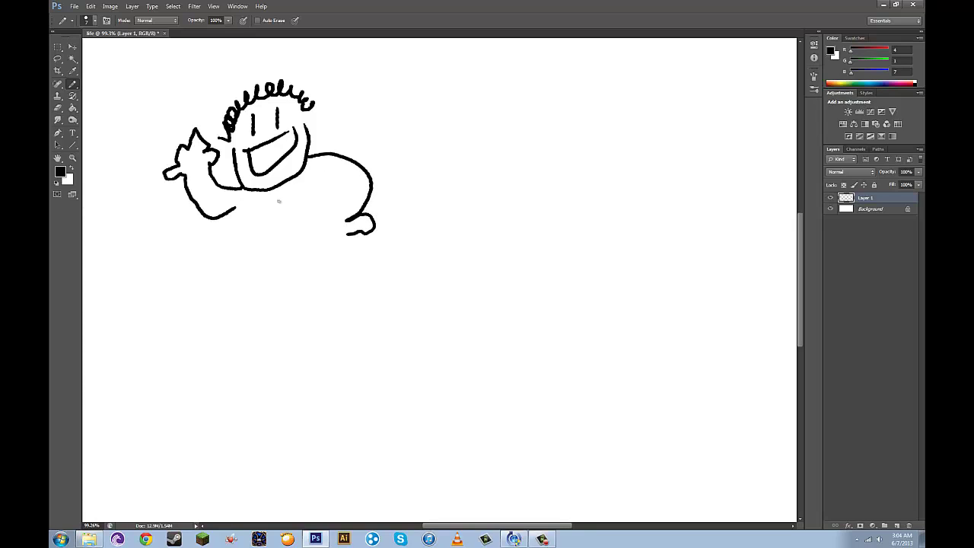
{"action": "mouse_move", "coordinate": [312, 181]}
{"action": "left_mouse_down"}
{"action": "mouse_move", "coordinate": [339, 201]}
{"action": "mouse_move", "coordinate": [326, 218]}
{"action": "left_mouse_up"}
{"action": "mouse_move", "coordinate": [238, 207]}
{"action": "left_mouse_down"}
{"action": "mouse_move", "coordinate": [269, 231]}
{"action": "mouse_move", "coordinate": [286, 227]}
{"action": "left_mouse_up"}
{"action": "mouse_move", "coordinate": [314, 187]}
{"action": "left_mouse_down"}
{"action": "mouse_move", "coordinate": [310, 205]}
{"action": "mouse_move", "coordinate": [239, 266]}
{"action": "mouse_move", "coordinate": [291, 318]}
{"action": "left_mouse_up"}
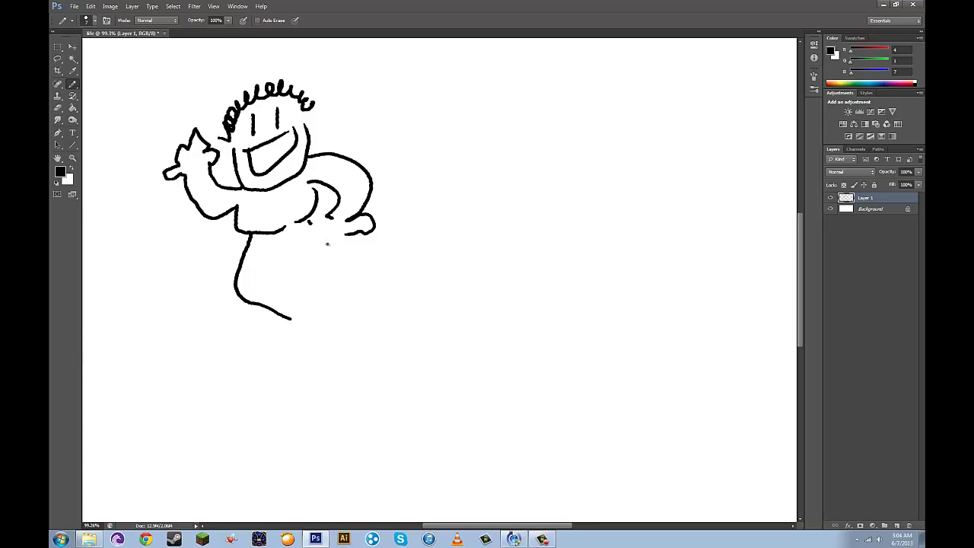
{"action": "mouse_move", "coordinate": [309, 222]}
{"action": "left_mouse_down"}
{"action": "mouse_move", "coordinate": [320, 291]}
{"action": "mouse_move", "coordinate": [351, 297]}
{"action": "mouse_move", "coordinate": [317, 320]}
{"action": "mouse_move", "coordinate": [267, 331]}
{"action": "left_mouse_up"}
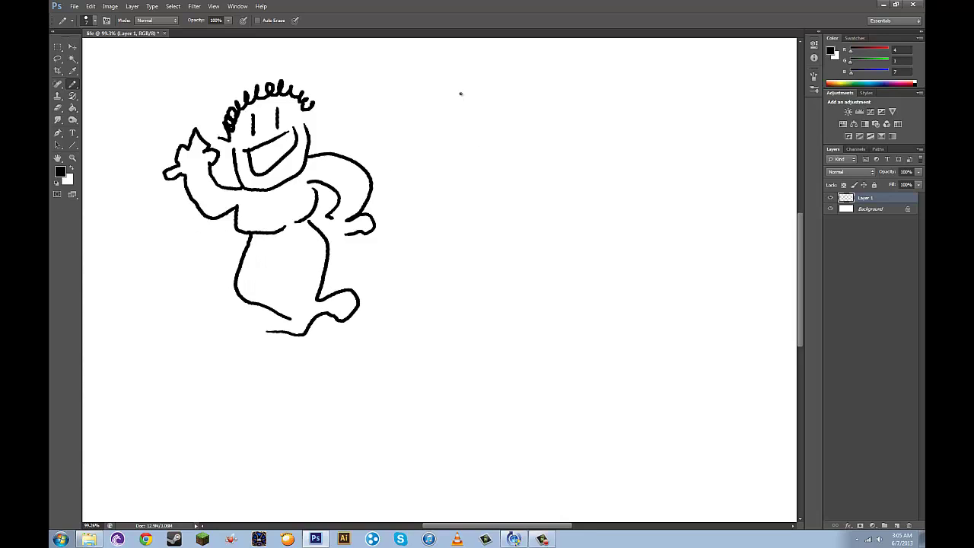
Draw a second figure with an oval head, mouth, angry eyebrows and body
{"action": "mouse_move", "coordinate": [459, 93]}
{"action": "left_mouse_down"}
{"action": "mouse_move", "coordinate": [494, 128]}
{"action": "mouse_move", "coordinate": [473, 73]}
{"action": "mouse_move", "coordinate": [476, 108]}
{"action": "mouse_move", "coordinate": [464, 94]}
{"action": "mouse_move", "coordinate": [498, 112]}
{"action": "mouse_move", "coordinate": [486, 90]}
{"action": "left_mouse_up"}
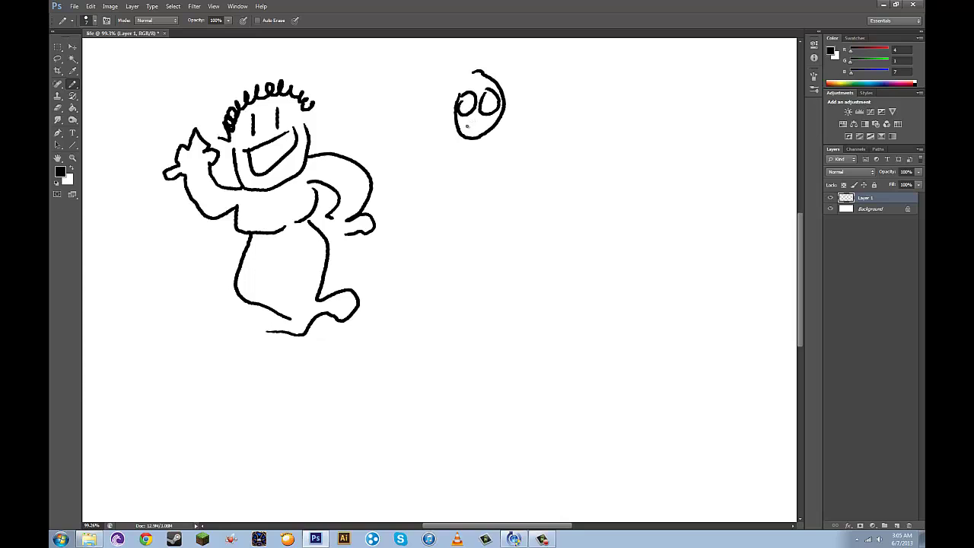
{"action": "mouse_move", "coordinate": [467, 126]}
{"action": "left_mouse_down"}
{"action": "mouse_move", "coordinate": [484, 117]}
{"action": "mouse_move", "coordinate": [426, 99]}
{"action": "mouse_move", "coordinate": [409, 73]}
{"action": "mouse_move", "coordinate": [396, 93]}
{"action": "mouse_move", "coordinate": [443, 157]}
{"action": "left_mouse_up"}
{"action": "mouse_move", "coordinate": [494, 131]}
{"action": "left_mouse_down"}
{"action": "mouse_move", "coordinate": [501, 189]}
{"action": "mouse_move", "coordinate": [535, 198]}
{"action": "left_mouse_up"}
{"action": "mouse_move", "coordinate": [461, 78]}
{"action": "left_mouse_down"}
{"action": "mouse_move", "coordinate": [486, 93]}
{"action": "mouse_move", "coordinate": [511, 66]}
{"action": "left_mouse_up"}
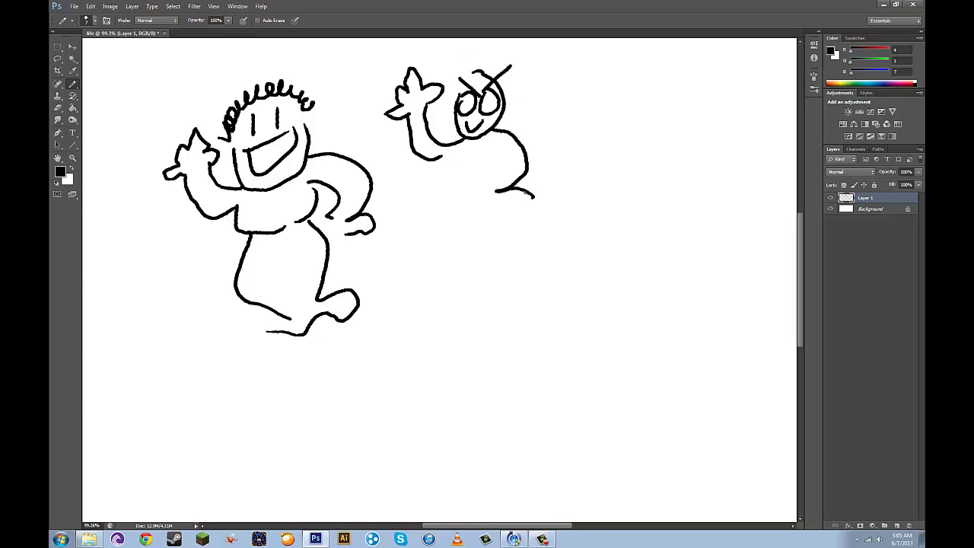
{"action": "left_click_drag", "start_coordinate": [535, 197], "coordinate": [501, 200]}
{"action": "mouse_move", "coordinate": [452, 154]}
{"action": "left_mouse_down"}
{"action": "mouse_move", "coordinate": [411, 279]}
{"action": "mouse_move", "coordinate": [394, 284]}
{"action": "mouse_move", "coordinate": [436, 307]}
{"action": "mouse_move", "coordinate": [439, 271]}
{"action": "mouse_move", "coordinate": [475, 244]}
{"action": "mouse_move", "coordinate": [481, 297]}
{"action": "mouse_move", "coordinate": [532, 306]}
{"action": "mouse_move", "coordinate": [502, 280]}
{"action": "mouse_move", "coordinate": [489, 169]}
{"action": "left_mouse_up"}
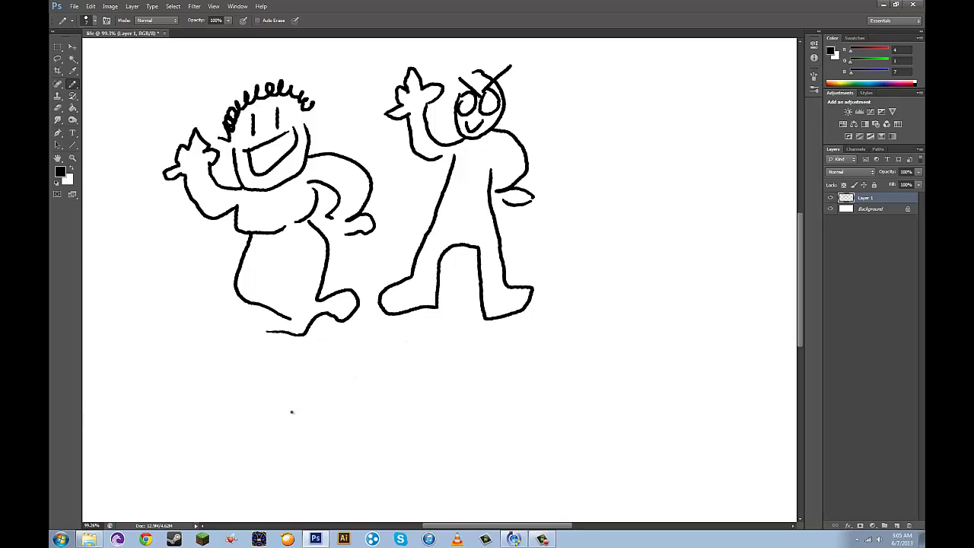
Label the figures MOM and DAD, then select all, delete and deselect
{"action": "mouse_move", "coordinate": [235, 407]}
{"action": "left_mouse_down"}
{"action": "mouse_move", "coordinate": [239, 363]}
{"action": "mouse_move", "coordinate": [284, 394]}
{"action": "mouse_move", "coordinate": [303, 396]}
{"action": "mouse_move", "coordinate": [338, 365]}
{"action": "mouse_move", "coordinate": [347, 373]}
{"action": "left_mouse_up"}
{"action": "mouse_move", "coordinate": [418, 332]}
{"action": "left_mouse_down"}
{"action": "mouse_move", "coordinate": [423, 385]}
{"action": "mouse_move", "coordinate": [449, 386]}
{"action": "mouse_move", "coordinate": [475, 361]}
{"action": "mouse_move", "coordinate": [487, 391]}
{"action": "left_mouse_up"}
{"action": "left_click_drag", "start_coordinate": [467, 375], "coordinate": [482, 369]}
{"action": "left_click_drag", "start_coordinate": [502, 347], "coordinate": [504, 390]}
{"action": "left_click_drag", "start_coordinate": [503, 348], "coordinate": [504, 390]}
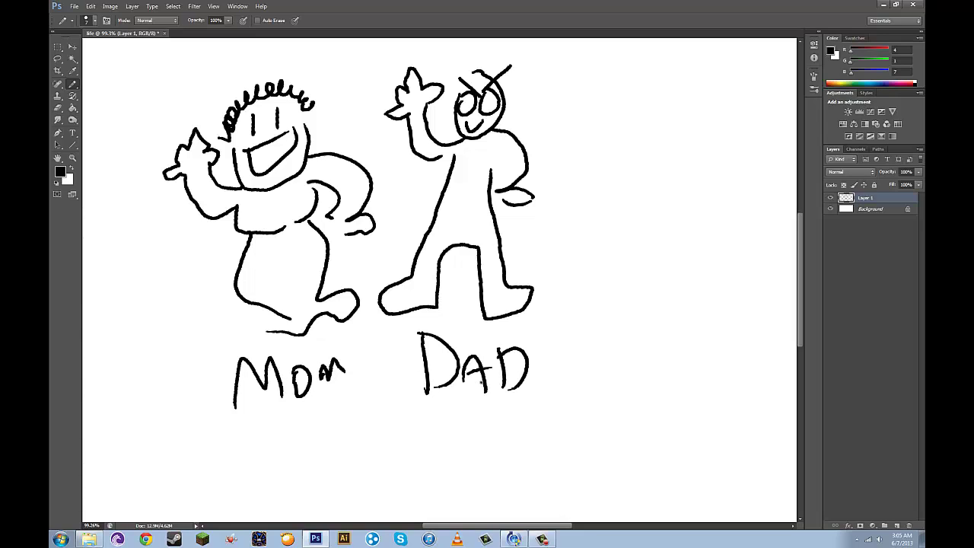
{"action": "key", "text": "ctrl+a"}
{"action": "key", "text": "Delete"}
{"action": "key", "text": "ctrl+d"}
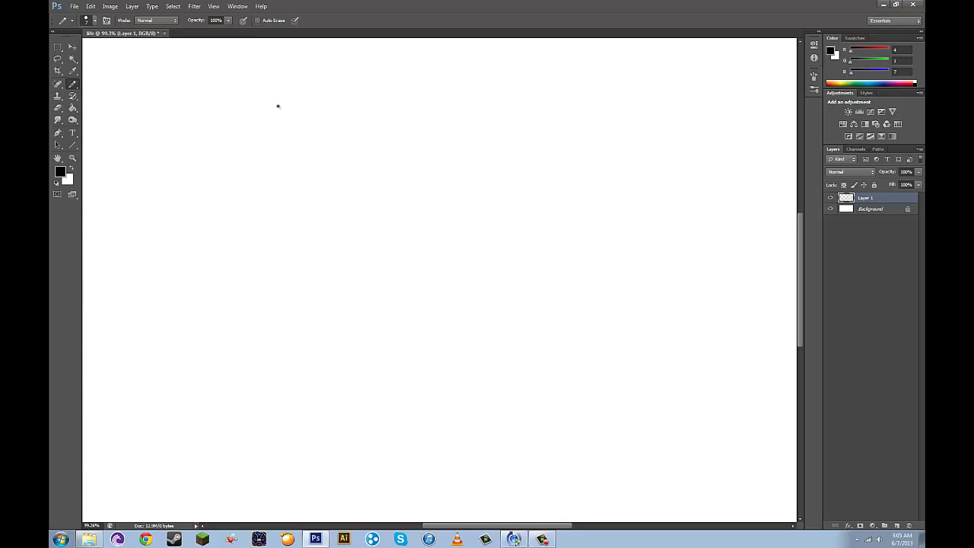
Draw a stick figure with an oval head, body, legs and an arm
{"action": "mouse_move", "coordinate": [276, 104]}
{"action": "left_mouse_down"}
{"action": "mouse_move", "coordinate": [307, 106]}
{"action": "mouse_move", "coordinate": [280, 90]}
{"action": "mouse_move", "coordinate": [280, 128]}
{"action": "mouse_move", "coordinate": [295, 124]}
{"action": "left_mouse_up"}
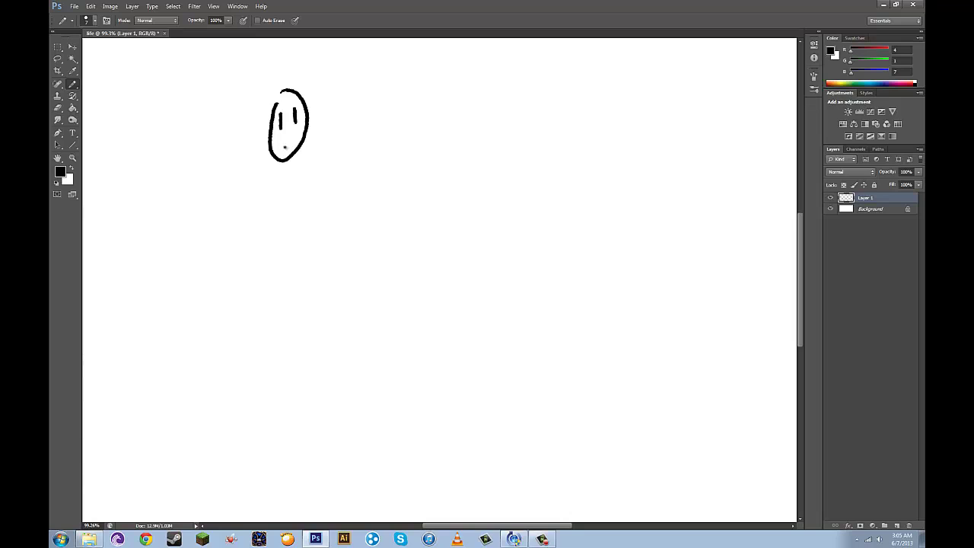
{"action": "left_click_drag", "start_coordinate": [284, 165], "coordinate": [292, 315]}
{"action": "mouse_move", "coordinate": [268, 348]}
{"action": "left_mouse_down"}
{"action": "mouse_move", "coordinate": [293, 315]}
{"action": "mouse_move", "coordinate": [324, 349]}
{"action": "left_mouse_up"}
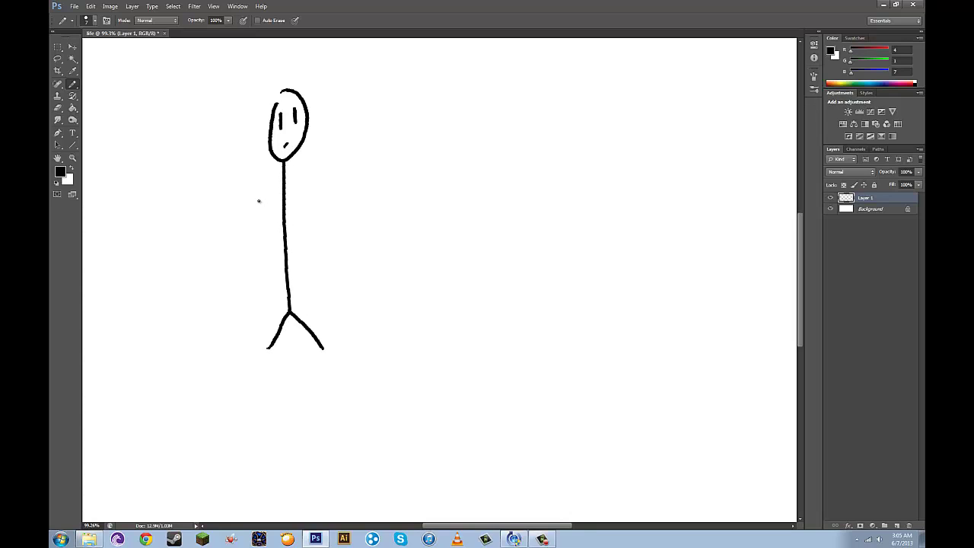
{"action": "mouse_move", "coordinate": [257, 190]}
{"action": "left_mouse_down"}
{"action": "mouse_move", "coordinate": [286, 219]}
{"action": "mouse_move", "coordinate": [329, 183]}
{"action": "left_mouse_up"}
Add an arrow pointing at the stick figure and letter its name beside it
{"action": "mouse_move", "coordinate": [309, 222]}
{"action": "left_mouse_down"}
{"action": "mouse_move", "coordinate": [326, 236]}
{"action": "mouse_move", "coordinate": [312, 233]}
{"action": "left_mouse_up"}
{"action": "mouse_move", "coordinate": [331, 193]}
{"action": "left_mouse_down"}
{"action": "mouse_move", "coordinate": [340, 218]}
{"action": "mouse_move", "coordinate": [353, 208]}
{"action": "left_mouse_up"}
{"action": "left_click_drag", "start_coordinate": [336, 206], "coordinate": [343, 183]}
{"action": "mouse_move", "coordinate": [354, 169]}
{"action": "left_mouse_down"}
{"action": "mouse_move", "coordinate": [361, 202]}
{"action": "mouse_move", "coordinate": [387, 189]}
{"action": "left_mouse_up"}
{"action": "left_click_drag", "start_coordinate": [398, 155], "coordinate": [397, 188]}
{"action": "mouse_move", "coordinate": [412, 145]}
{"action": "left_mouse_down"}
{"action": "mouse_move", "coordinate": [404, 183]}
{"action": "mouse_move", "coordinate": [428, 148]}
{"action": "left_mouse_up"}
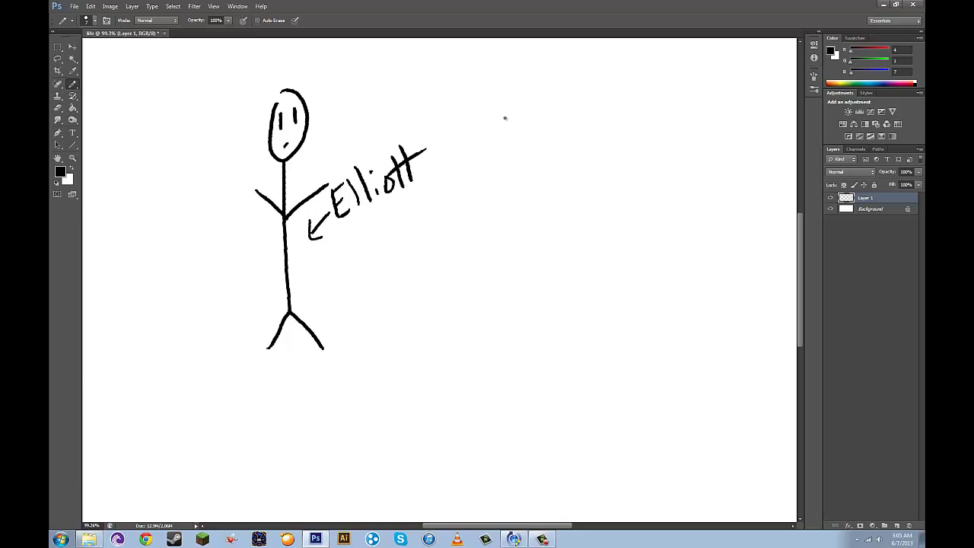
Draw a waving long-haired woman with shoulders, body, legs, arm and foot
{"action": "mouse_move", "coordinate": [492, 101]}
{"action": "left_mouse_down"}
{"action": "mouse_move", "coordinate": [515, 98]}
{"action": "mouse_move", "coordinate": [506, 88]}
{"action": "mouse_move", "coordinate": [517, 117]}
{"action": "mouse_move", "coordinate": [483, 135]}
{"action": "mouse_move", "coordinate": [459, 107]}
{"action": "mouse_move", "coordinate": [446, 128]}
{"action": "mouse_move", "coordinate": [456, 148]}
{"action": "mouse_move", "coordinate": [485, 146]}
{"action": "mouse_move", "coordinate": [560, 183]}
{"action": "left_mouse_up"}
{"action": "mouse_move", "coordinate": [480, 147]}
{"action": "left_mouse_down"}
{"action": "mouse_move", "coordinate": [474, 162]}
{"action": "mouse_move", "coordinate": [510, 162]}
{"action": "left_mouse_up"}
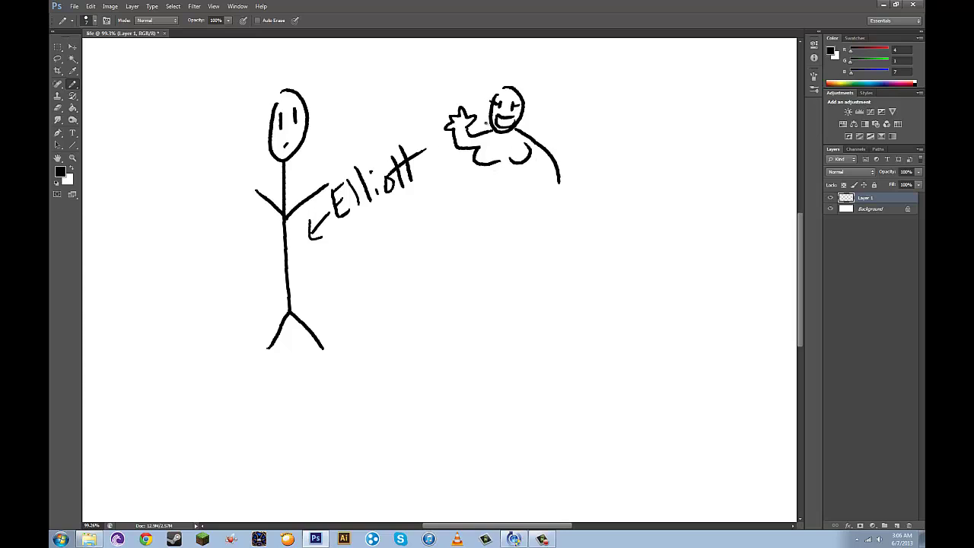
{"action": "mouse_move", "coordinate": [482, 126]}
{"action": "left_mouse_down"}
{"action": "mouse_move", "coordinate": [493, 92]}
{"action": "mouse_move", "coordinate": [511, 85]}
{"action": "mouse_move", "coordinate": [524, 92]}
{"action": "mouse_move", "coordinate": [531, 117]}
{"action": "left_mouse_up"}
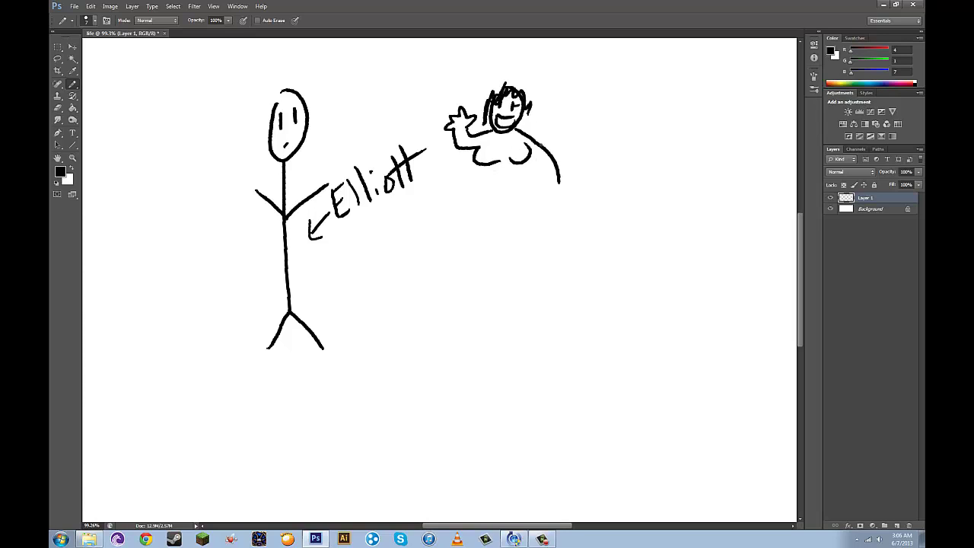
{"action": "left_click_drag", "start_coordinate": [483, 167], "coordinate": [459, 277]}
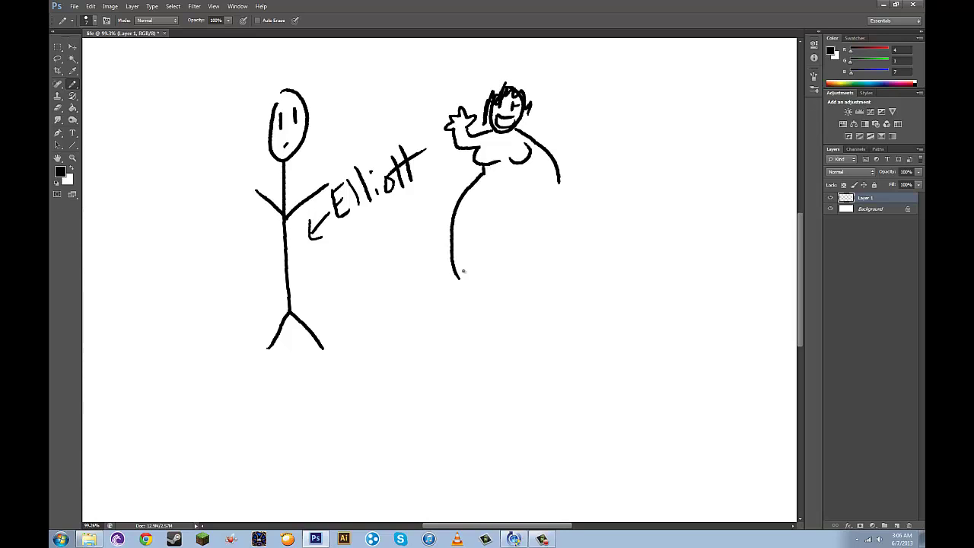
{"action": "left_click_drag", "start_coordinate": [513, 166], "coordinate": [530, 293]}
{"action": "mouse_move", "coordinate": [471, 232]}
{"action": "left_mouse_down"}
{"action": "mouse_move", "coordinate": [493, 215]}
{"action": "mouse_move", "coordinate": [517, 293]}
{"action": "left_mouse_up"}
{"action": "left_click_drag", "start_coordinate": [530, 160], "coordinate": [560, 188]}
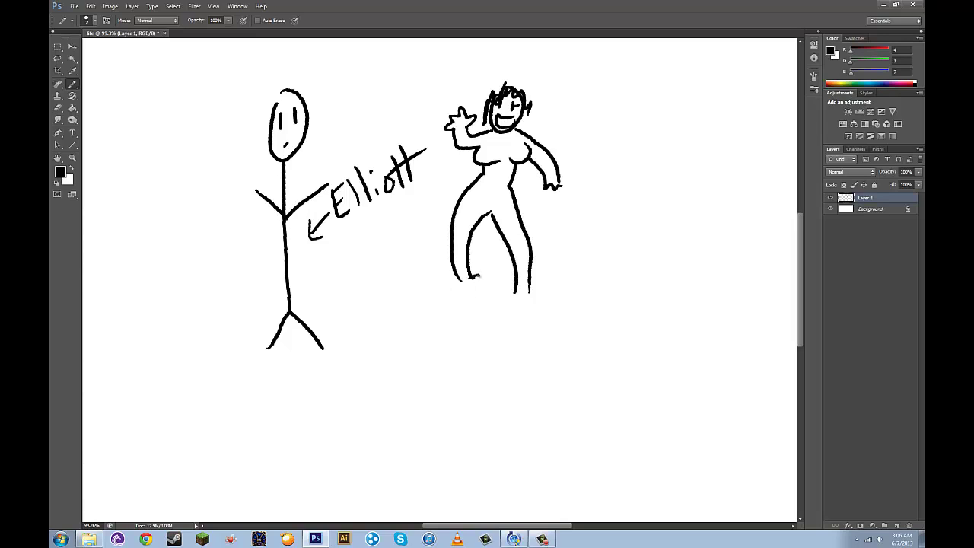
{"action": "mouse_move", "coordinate": [478, 275]}
{"action": "left_mouse_down"}
{"action": "mouse_move", "coordinate": [466, 295]}
{"action": "mouse_move", "coordinate": [533, 290]}
{"action": "mouse_move", "coordinate": [527, 311]}
{"action": "left_mouse_up"}
Letter the woman's name underneath her
{"action": "left_click_drag", "start_coordinate": [449, 315], "coordinate": [425, 363]}
{"action": "mouse_move", "coordinate": [449, 318]}
{"action": "left_mouse_down"}
{"action": "mouse_move", "coordinate": [450, 349]}
{"action": "mouse_move", "coordinate": [473, 332]}
{"action": "left_mouse_up"}
{"action": "mouse_move", "coordinate": [474, 337]}
{"action": "left_mouse_down"}
{"action": "mouse_move", "coordinate": [466, 358]}
{"action": "mouse_move", "coordinate": [485, 367]}
{"action": "left_mouse_up"}
{"action": "left_click_drag", "start_coordinate": [484, 327], "coordinate": [487, 348]}
{"action": "mouse_move", "coordinate": [502, 316]}
{"action": "left_mouse_down"}
{"action": "mouse_move", "coordinate": [506, 352]}
{"action": "mouse_move", "coordinate": [527, 351]}
{"action": "left_mouse_up"}
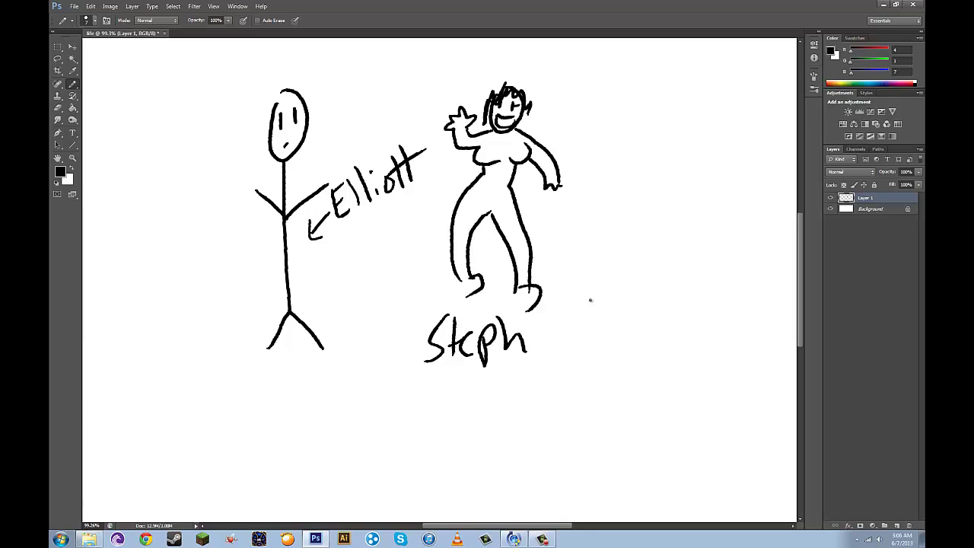
Clear the layer and draw a reclining curly-haired figure with hand, body and legs
{"action": "key", "text": "ctrl+a"}
{"action": "key", "text": "Delete"}
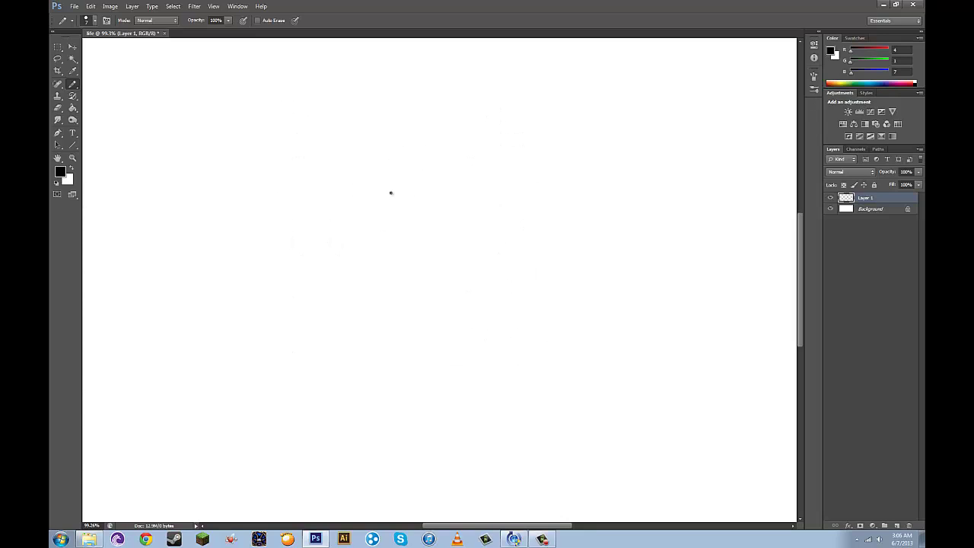
{"action": "mouse_move", "coordinate": [265, 201]}
{"action": "left_mouse_down"}
{"action": "mouse_move", "coordinate": [287, 254]}
{"action": "mouse_move", "coordinate": [274, 184]}
{"action": "mouse_move", "coordinate": [274, 219]}
{"action": "mouse_move", "coordinate": [297, 210]}
{"action": "mouse_move", "coordinate": [276, 233]}
{"action": "mouse_move", "coordinate": [304, 219]}
{"action": "left_mouse_up"}
{"action": "mouse_move", "coordinate": [261, 248]}
{"action": "left_mouse_down"}
{"action": "mouse_move", "coordinate": [234, 235]}
{"action": "mouse_move", "coordinate": [243, 200]}
{"action": "mouse_move", "coordinate": [294, 148]}
{"action": "mouse_move", "coordinate": [337, 187]}
{"action": "left_mouse_up"}
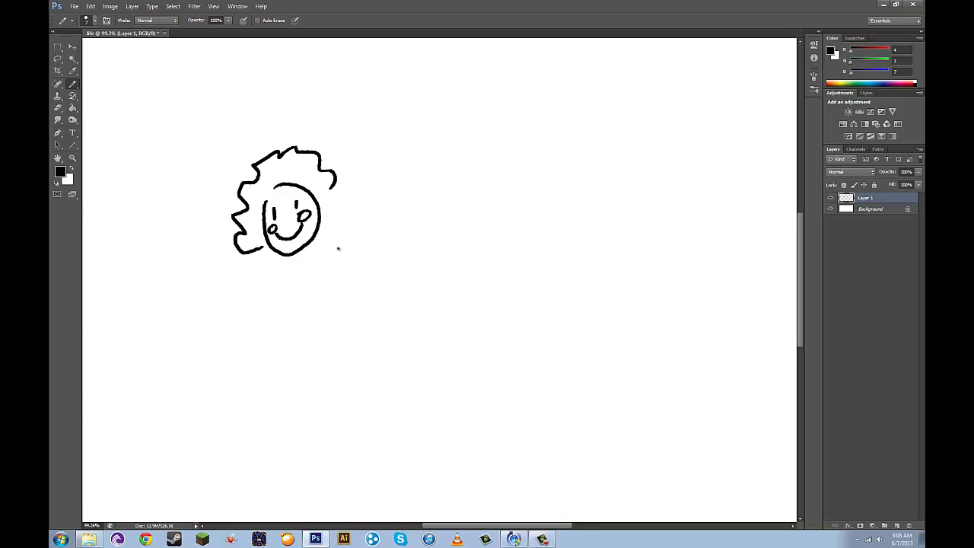
{"action": "mouse_move", "coordinate": [331, 231]}
{"action": "left_mouse_down"}
{"action": "mouse_move", "coordinate": [305, 276]}
{"action": "mouse_move", "coordinate": [316, 303]}
{"action": "mouse_move", "coordinate": [356, 218]}
{"action": "mouse_move", "coordinate": [324, 220]}
{"action": "left_mouse_up"}
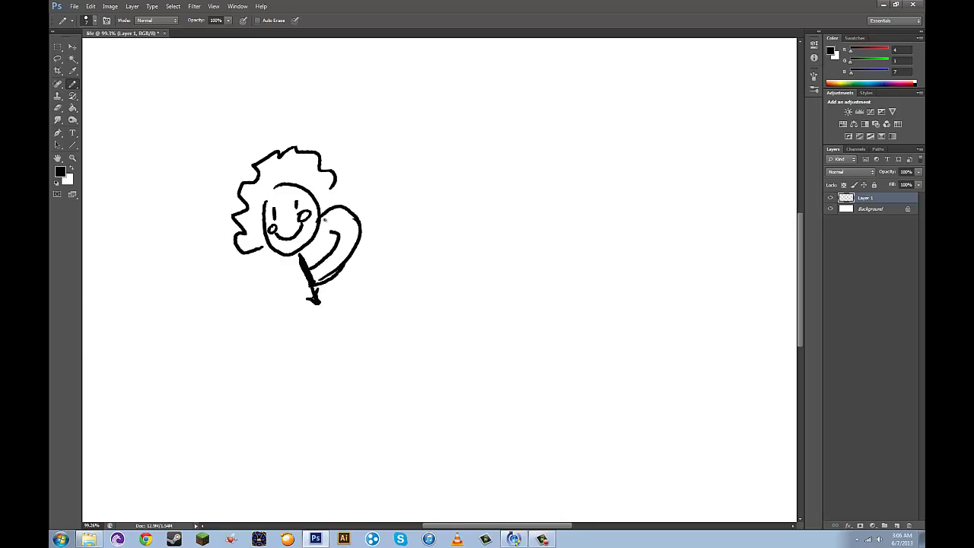
{"action": "mouse_move", "coordinate": [271, 252]}
{"action": "left_mouse_down"}
{"action": "mouse_move", "coordinate": [265, 260]}
{"action": "mouse_move", "coordinate": [283, 244]}
{"action": "mouse_move", "coordinate": [235, 287]}
{"action": "mouse_move", "coordinate": [234, 267]}
{"action": "mouse_move", "coordinate": [254, 254]}
{"action": "left_mouse_up"}
{"action": "mouse_move", "coordinate": [361, 230]}
{"action": "left_mouse_down"}
{"action": "mouse_move", "coordinate": [394, 234]}
{"action": "mouse_move", "coordinate": [407, 252]}
{"action": "mouse_move", "coordinate": [360, 283]}
{"action": "mouse_move", "coordinate": [409, 257]}
{"action": "mouse_move", "coordinate": [414, 295]}
{"action": "left_mouse_up"}
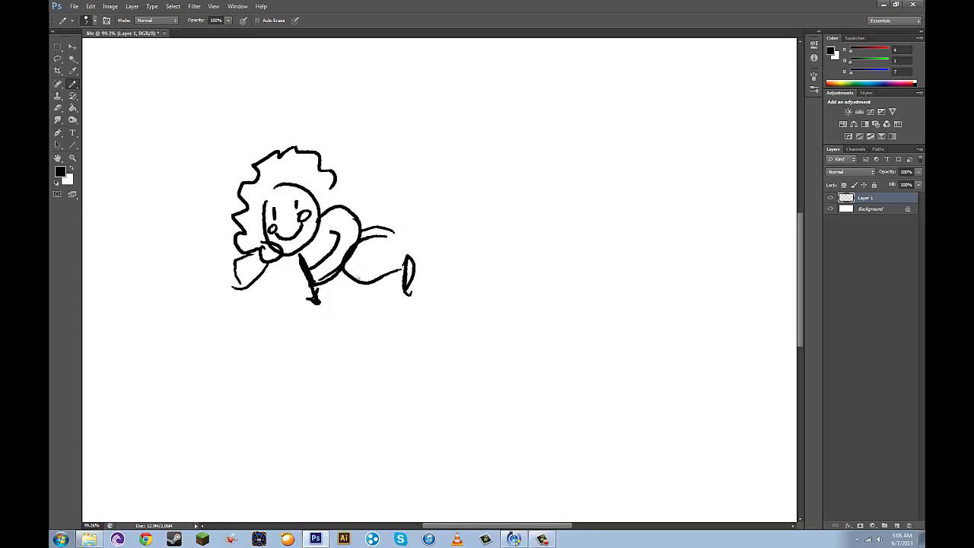
{"action": "left_click_drag", "start_coordinate": [332, 285], "coordinate": [357, 280]}
Draw a leaping figure with hair, body and a kicked-up leg
{"action": "mouse_move", "coordinate": [560, 192]}
{"action": "left_mouse_down"}
{"action": "mouse_move", "coordinate": [559, 220]}
{"action": "mouse_move", "coordinate": [569, 173]}
{"action": "mouse_move", "coordinate": [588, 184]}
{"action": "mouse_move", "coordinate": [569, 193]}
{"action": "mouse_move", "coordinate": [589, 183]}
{"action": "mouse_move", "coordinate": [568, 201]}
{"action": "mouse_move", "coordinate": [582, 221]}
{"action": "mouse_move", "coordinate": [588, 196]}
{"action": "mouse_move", "coordinate": [543, 211]}
{"action": "left_mouse_up"}
{"action": "left_click_drag", "start_coordinate": [563, 181], "coordinate": [603, 171]}
{"action": "mouse_move", "coordinate": [564, 227]}
{"action": "left_mouse_down"}
{"action": "mouse_move", "coordinate": [533, 208]}
{"action": "mouse_move", "coordinate": [536, 227]}
{"action": "mouse_move", "coordinate": [532, 196]}
{"action": "mouse_move", "coordinate": [542, 186]}
{"action": "mouse_move", "coordinate": [523, 171]}
{"action": "mouse_move", "coordinate": [506, 204]}
{"action": "mouse_move", "coordinate": [534, 252]}
{"action": "left_mouse_up"}
{"action": "mouse_move", "coordinate": [599, 221]}
{"action": "left_mouse_down"}
{"action": "mouse_move", "coordinate": [614, 265]}
{"action": "mouse_move", "coordinate": [578, 254]}
{"action": "mouse_move", "coordinate": [571, 312]}
{"action": "left_mouse_up"}
{"action": "mouse_move", "coordinate": [546, 255]}
{"action": "left_mouse_down"}
{"action": "mouse_move", "coordinate": [524, 306]}
{"action": "mouse_move", "coordinate": [501, 334]}
{"action": "left_mouse_up"}
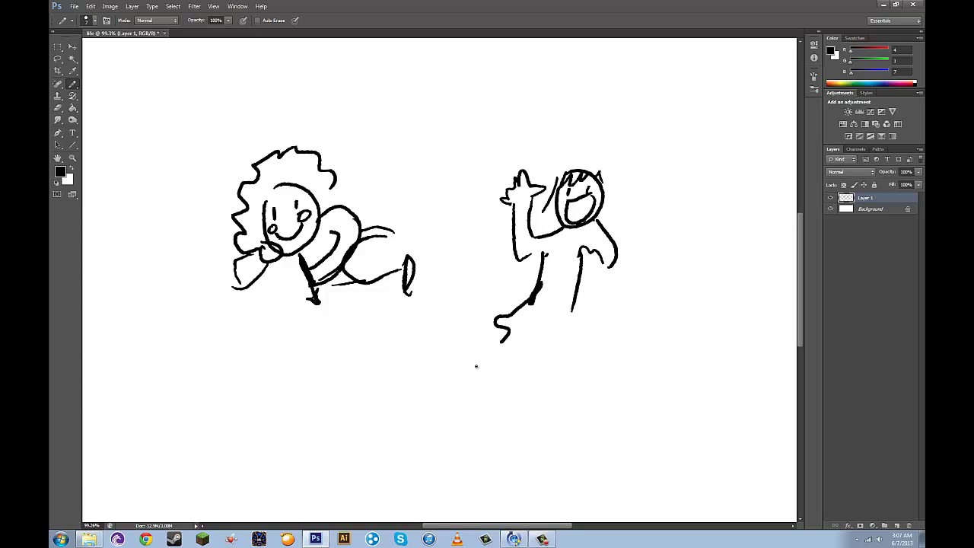
{"action": "mouse_move", "coordinate": [477, 368]}
{"action": "left_mouse_down"}
{"action": "mouse_move", "coordinate": [568, 322]}
{"action": "mouse_move", "coordinate": [598, 348]}
{"action": "mouse_move", "coordinate": [624, 333]}
{"action": "left_mouse_up"}
{"action": "left_click_drag", "start_coordinate": [583, 303], "coordinate": [623, 335]}
{"action": "left_click_drag", "start_coordinate": [592, 280], "coordinate": [582, 305]}
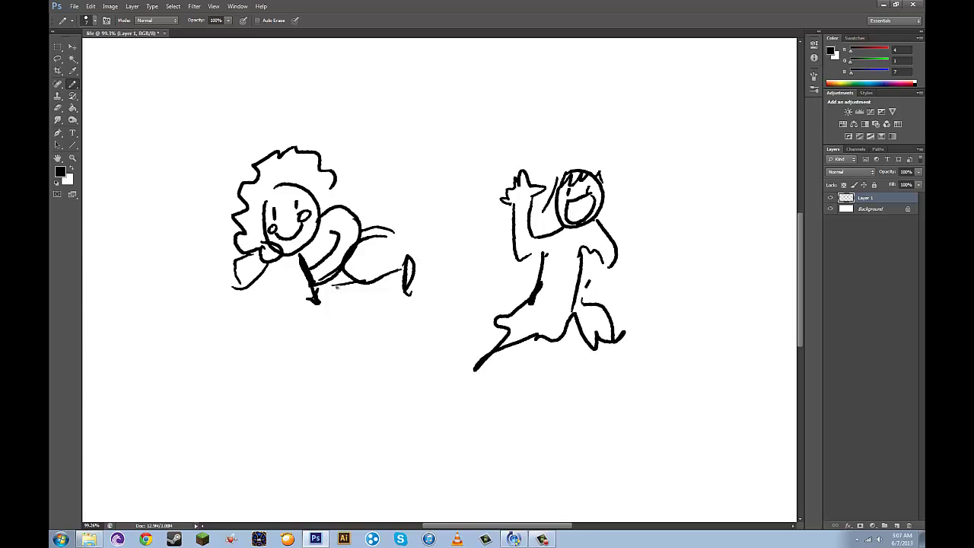
Letter each character's name beneath them, dotting the i's
{"action": "left_click_drag", "start_coordinate": [287, 347], "coordinate": [326, 351]}
{"action": "mouse_move", "coordinate": [332, 335]}
{"action": "left_mouse_down"}
{"action": "mouse_move", "coordinate": [333, 353]}
{"action": "mouse_move", "coordinate": [383, 351]}
{"action": "left_mouse_up"}
{"action": "left_click", "coordinate": [333, 312]}
{"action": "left_click_drag", "start_coordinate": [366, 341], "coordinate": [380, 340]}
{"action": "mouse_move", "coordinate": [499, 402]}
{"action": "left_mouse_down"}
{"action": "mouse_move", "coordinate": [527, 398]}
{"action": "mouse_move", "coordinate": [522, 387]}
{"action": "left_mouse_up"}
{"action": "left_click_drag", "start_coordinate": [536, 368], "coordinate": [545, 408]}
{"action": "mouse_move", "coordinate": [545, 377]}
{"action": "left_mouse_down"}
{"action": "mouse_move", "coordinate": [558, 350]}
{"action": "mouse_move", "coordinate": [580, 392]}
{"action": "left_mouse_up"}
{"action": "left_click", "coordinate": [569, 363]}
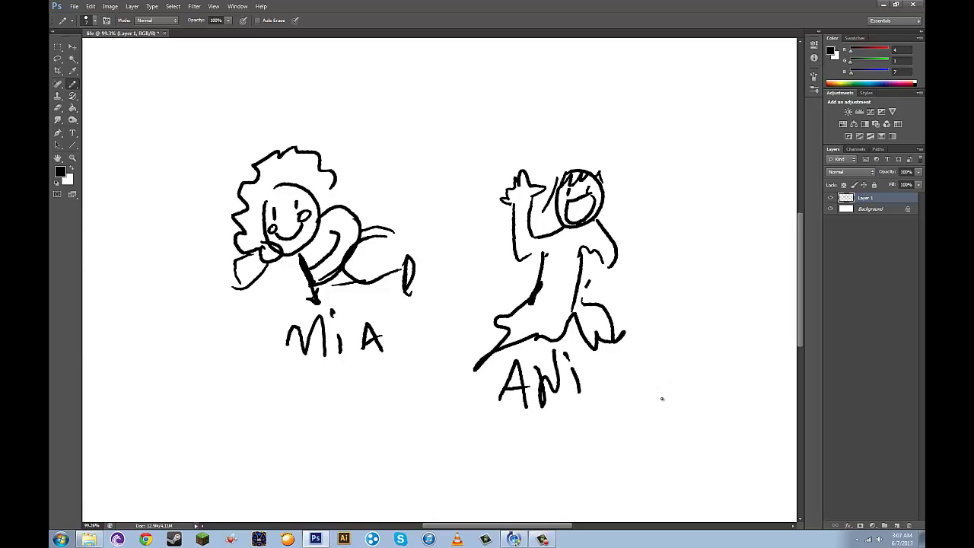
Clear the canvas and sketch a thumbs-up skateboarder in sunglasses on a wheeled skateboard
{"action": "key", "text": "ctrl+alt+z"}
{"action": "key", "text": "ctrl+alt+z"}
{"action": "key", "text": "ctrl+alt+z"}
{"action": "key", "text": "ctrl+alt+z"}
{"action": "key", "text": "ctrl+alt+z"}
{"action": "key", "text": "ctrl+alt+z"}
{"action": "key", "text": "ctrl+alt+z"}
{"action": "key", "text": "ctrl+alt+z"}
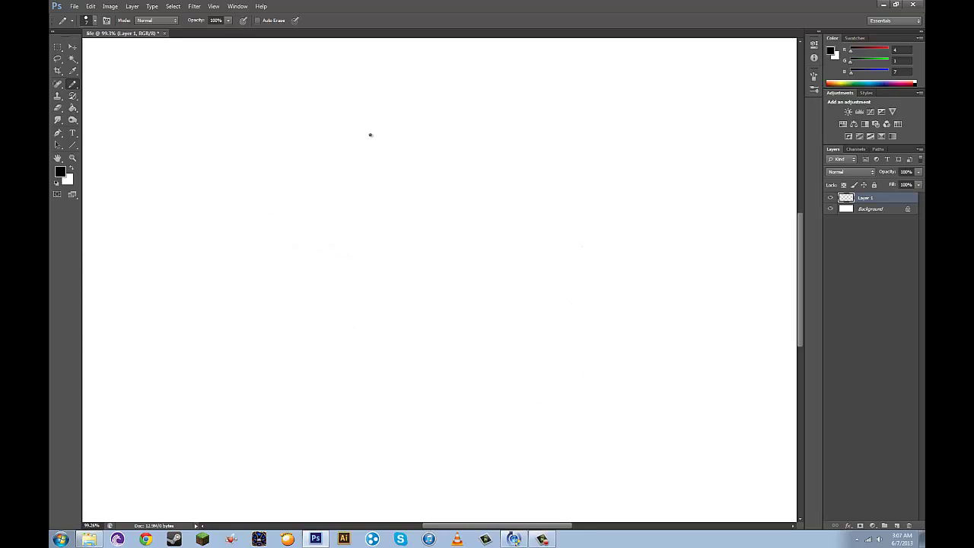
{"action": "mouse_move", "coordinate": [357, 140]}
{"action": "left_mouse_down"}
{"action": "mouse_move", "coordinate": [402, 122]}
{"action": "mouse_move", "coordinate": [398, 140]}
{"action": "mouse_move", "coordinate": [411, 142]}
{"action": "mouse_move", "coordinate": [363, 164]}
{"action": "mouse_move", "coordinate": [374, 179]}
{"action": "mouse_move", "coordinate": [411, 160]}
{"action": "mouse_move", "coordinate": [404, 120]}
{"action": "mouse_move", "coordinate": [364, 108]}
{"action": "mouse_move", "coordinate": [354, 115]}
{"action": "mouse_move", "coordinate": [336, 131]}
{"action": "mouse_move", "coordinate": [369, 189]}
{"action": "mouse_move", "coordinate": [335, 231]}
{"action": "mouse_move", "coordinate": [339, 213]}
{"action": "mouse_move", "coordinate": [347, 228]}
{"action": "mouse_move", "coordinate": [373, 230]}
{"action": "mouse_move", "coordinate": [401, 194]}
{"action": "mouse_move", "coordinate": [423, 209]}
{"action": "left_mouse_up"}
{"action": "left_click_drag", "start_coordinate": [369, 244], "coordinate": [368, 305]}
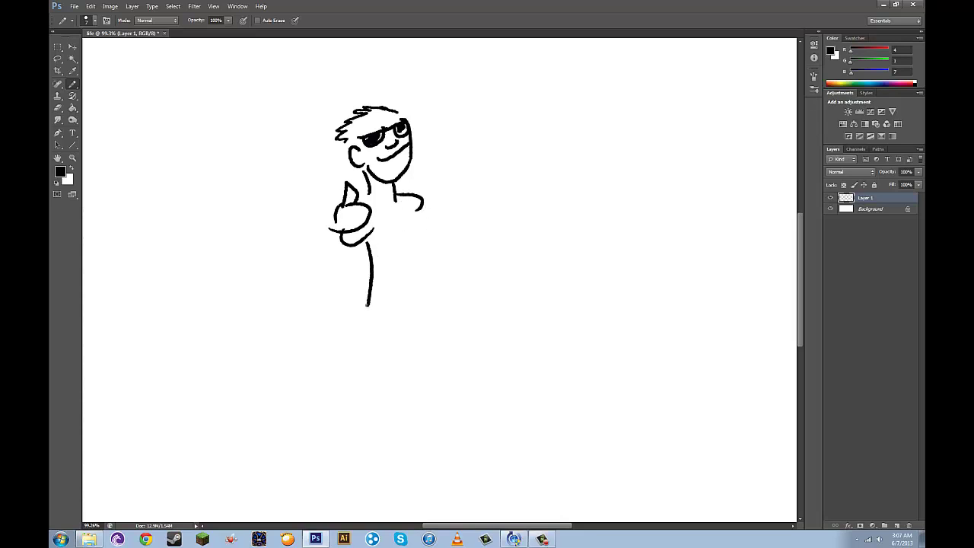
{"action": "mouse_move", "coordinate": [406, 219]}
{"action": "left_mouse_down"}
{"action": "mouse_move", "coordinate": [404, 303]}
{"action": "mouse_move", "coordinate": [354, 366]}
{"action": "mouse_move", "coordinate": [384, 365]}
{"action": "left_mouse_up"}
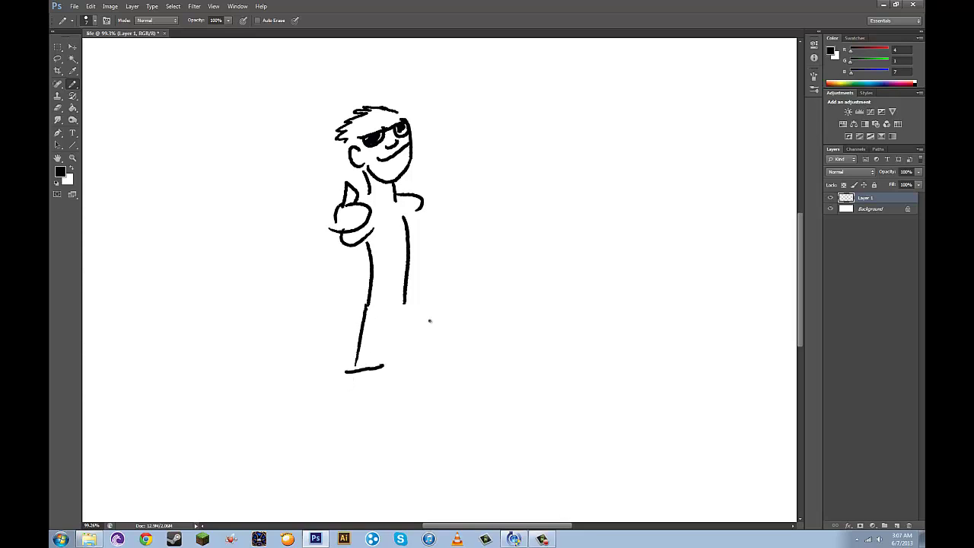
{"action": "mouse_move", "coordinate": [406, 297]}
{"action": "left_mouse_down"}
{"action": "mouse_move", "coordinate": [408, 366]}
{"action": "mouse_move", "coordinate": [432, 356]}
{"action": "left_mouse_up"}
{"action": "left_click", "coordinate": [473, 344], "text": "shift"}
{"action": "left_click_drag", "start_coordinate": [349, 383], "coordinate": [348, 383]}
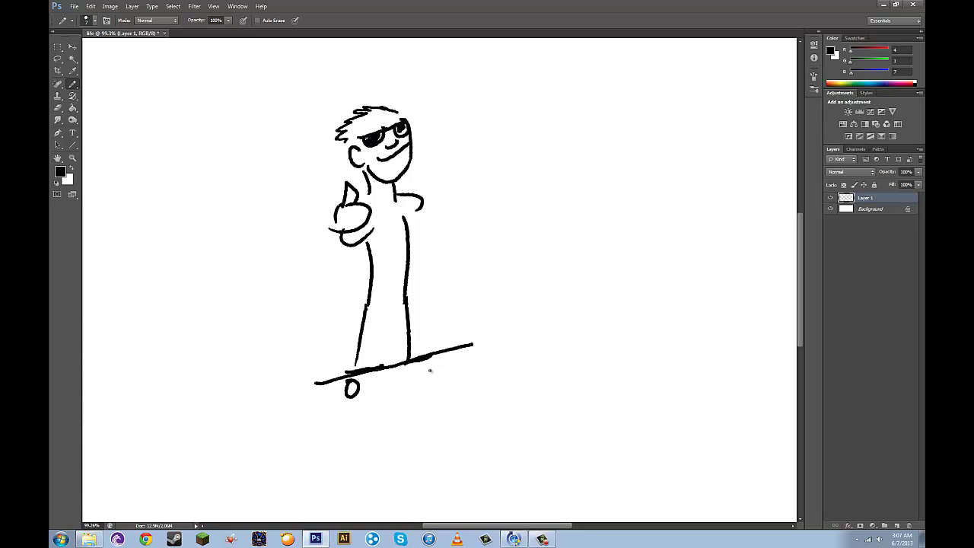
{"action": "mouse_move", "coordinate": [430, 372]}
{"action": "left_mouse_down"}
{"action": "mouse_move", "coordinate": [384, 310]}
{"action": "mouse_move", "coordinate": [398, 320]}
{"action": "mouse_move", "coordinate": [404, 363]}
{"action": "left_mouse_up"}
Letter his name with three exclamation marks beside him and draw a large wave below
{"action": "mouse_move", "coordinate": [450, 164]}
{"action": "left_mouse_down"}
{"action": "mouse_move", "coordinate": [487, 196]}
{"action": "mouse_move", "coordinate": [511, 195]}
{"action": "mouse_move", "coordinate": [509, 181]}
{"action": "left_mouse_up"}
{"action": "mouse_move", "coordinate": [527, 158]}
{"action": "left_mouse_down"}
{"action": "mouse_move", "coordinate": [527, 183]}
{"action": "mouse_move", "coordinate": [547, 135]}
{"action": "mouse_move", "coordinate": [589, 172]}
{"action": "mouse_move", "coordinate": [596, 137]}
{"action": "mouse_move", "coordinate": [581, 140]}
{"action": "mouse_move", "coordinate": [615, 157]}
{"action": "mouse_move", "coordinate": [594, 134]}
{"action": "mouse_move", "coordinate": [603, 128]}
{"action": "left_mouse_up"}
{"action": "left_click_drag", "start_coordinate": [576, 126], "coordinate": [592, 113]}
{"action": "left_click_drag", "start_coordinate": [523, 213], "coordinate": [522, 249]}
{"action": "left_click", "coordinate": [538, 269]}
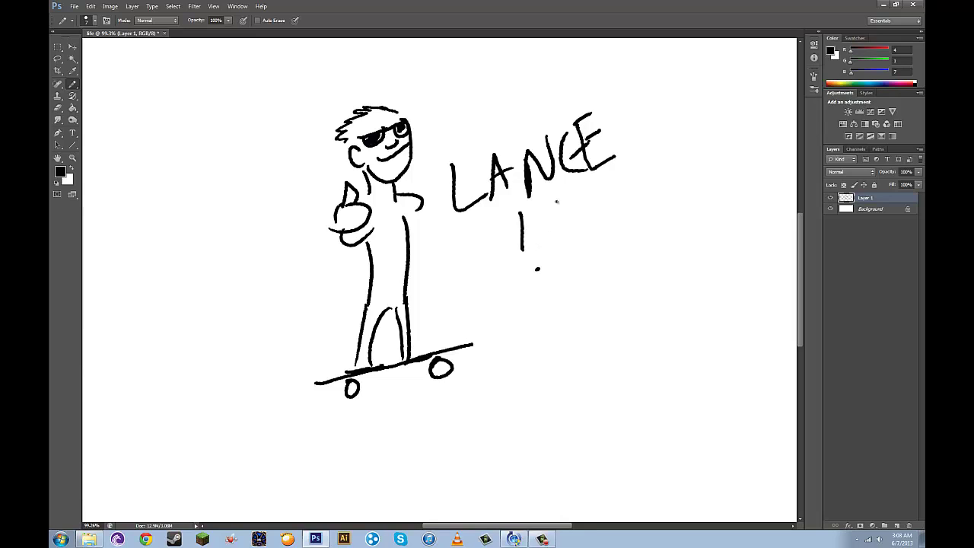
{"action": "left_click_drag", "start_coordinate": [558, 201], "coordinate": [560, 221]}
{"action": "left_click", "coordinate": [580, 267]}
{"action": "left_click_drag", "start_coordinate": [595, 193], "coordinate": [609, 228]}
{"action": "left_click", "coordinate": [625, 269]}
{"action": "left_click_drag", "start_coordinate": [549, 337], "coordinate": [562, 350]}
{"action": "mouse_move", "coordinate": [473, 311]}
{"action": "left_mouse_down"}
{"action": "mouse_move", "coordinate": [440, 445]}
{"action": "mouse_move", "coordinate": [643, 457]}
{"action": "mouse_move", "coordinate": [667, 265]}
{"action": "mouse_move", "coordinate": [601, 267]}
{"action": "left_mouse_up"}
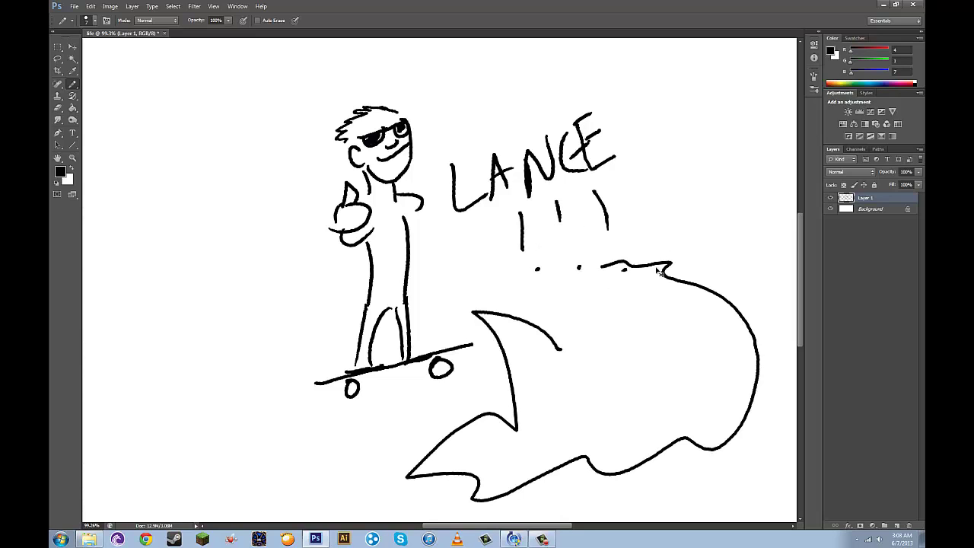
Clear the skateboard scene and sketch a spiky-haired figure waving with a raised arm
{"action": "key", "text": "Delete"}
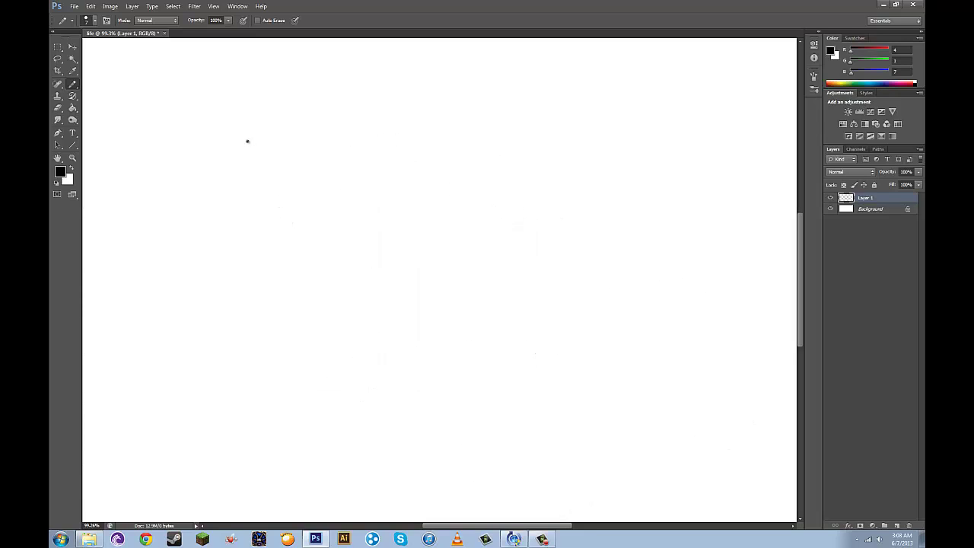
{"action": "mouse_move", "coordinate": [253, 150]}
{"action": "left_mouse_down"}
{"action": "mouse_move", "coordinate": [252, 167]}
{"action": "mouse_move", "coordinate": [280, 166]}
{"action": "left_mouse_up"}
{"action": "mouse_move", "coordinate": [231, 144]}
{"action": "left_mouse_down"}
{"action": "mouse_move", "coordinate": [233, 200]}
{"action": "mouse_move", "coordinate": [292, 147]}
{"action": "mouse_move", "coordinate": [238, 143]}
{"action": "mouse_move", "coordinate": [283, 133]}
{"action": "mouse_move", "coordinate": [313, 142]}
{"action": "mouse_move", "coordinate": [301, 158]}
{"action": "left_mouse_up"}
{"action": "mouse_move", "coordinate": [232, 164]}
{"action": "left_mouse_down"}
{"action": "mouse_move", "coordinate": [233, 187]}
{"action": "mouse_move", "coordinate": [199, 223]}
{"action": "mouse_move", "coordinate": [181, 142]}
{"action": "mouse_move", "coordinate": [190, 166]}
{"action": "left_mouse_up"}
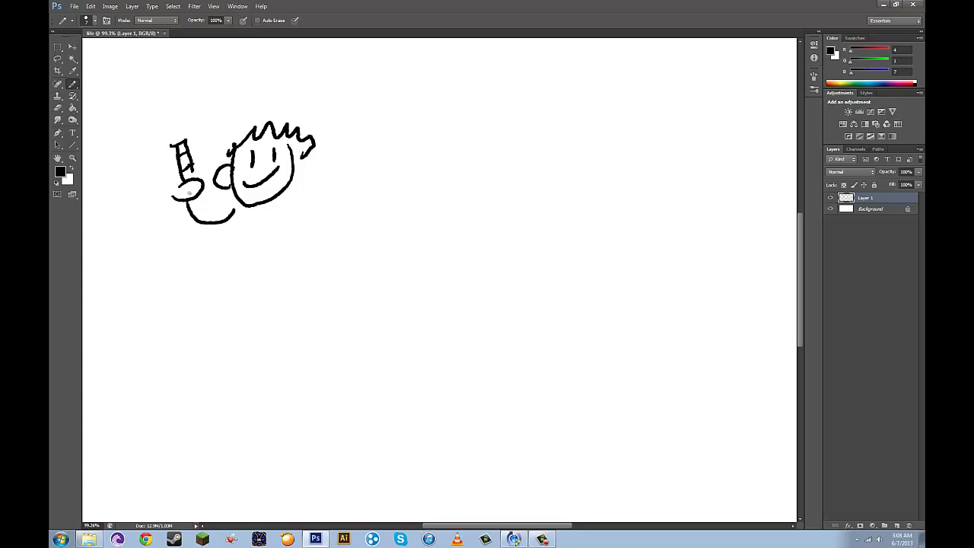
{"action": "mouse_move", "coordinate": [302, 193]}
{"action": "left_mouse_down"}
{"action": "mouse_move", "coordinate": [358, 151]}
{"action": "mouse_move", "coordinate": [330, 145]}
{"action": "mouse_move", "coordinate": [363, 124]}
{"action": "mouse_move", "coordinate": [377, 154]}
{"action": "left_mouse_up"}
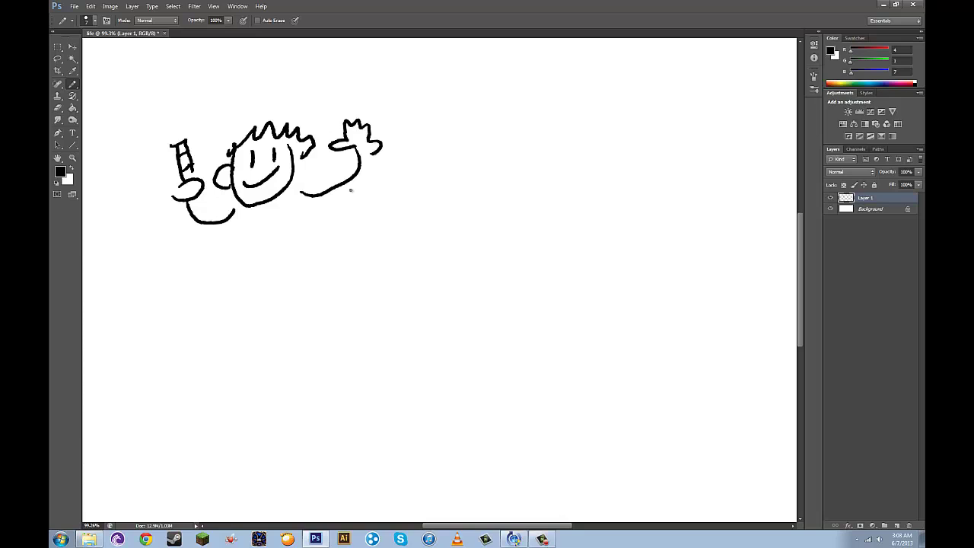
{"action": "left_click_drag", "start_coordinate": [295, 202], "coordinate": [304, 286]}
{"action": "mouse_move", "coordinate": [229, 221]}
{"action": "left_mouse_down"}
{"action": "mouse_move", "coordinate": [224, 346]}
{"action": "mouse_move", "coordinate": [252, 316]}
{"action": "mouse_move", "coordinate": [288, 313]}
{"action": "left_mouse_up"}
{"action": "mouse_move", "coordinate": [301, 279]}
{"action": "left_mouse_down"}
{"action": "mouse_move", "coordinate": [303, 324]}
{"action": "mouse_move", "coordinate": [270, 352]}
{"action": "left_mouse_up"}
{"action": "left_click_drag", "start_coordinate": [196, 359], "coordinate": [228, 351]}
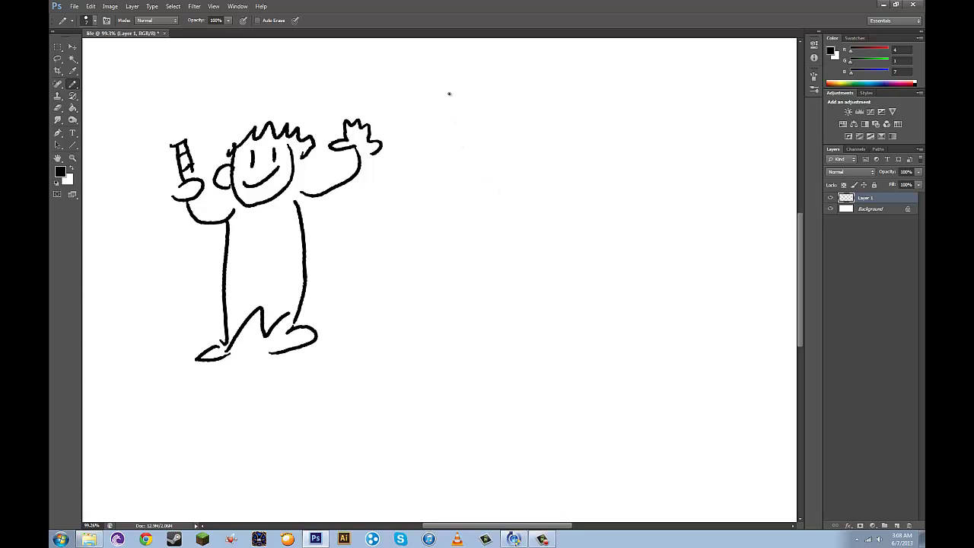
Draw a box holding a striped round creature, labelled with its name via an arrow
{"action": "mouse_move", "coordinate": [449, 94]}
{"action": "left_mouse_down"}
{"action": "mouse_move", "coordinate": [440, 231]}
{"action": "mouse_move", "coordinate": [548, 212]}
{"action": "mouse_move", "coordinate": [663, 99]}
{"action": "mouse_move", "coordinate": [649, 171]}
{"action": "left_mouse_up"}
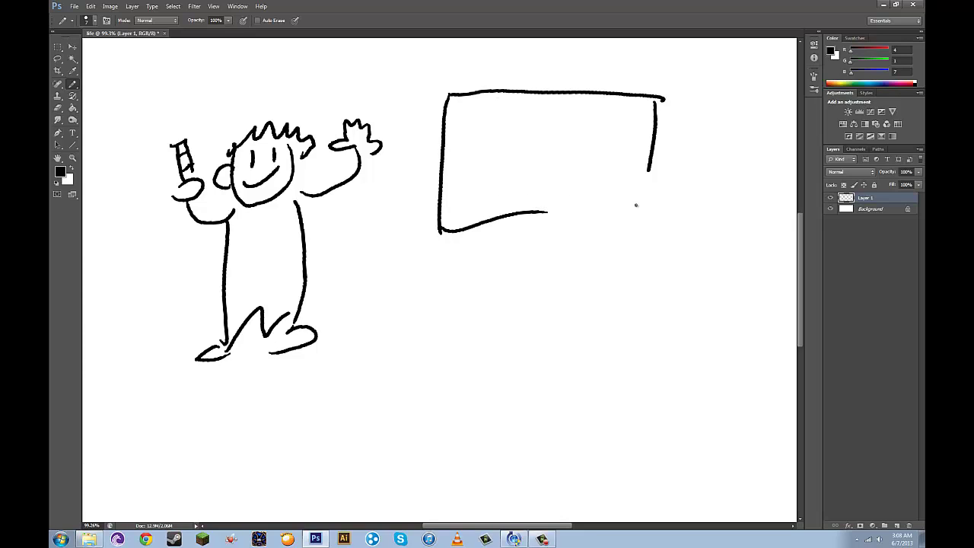
{"action": "left_click_drag", "start_coordinate": [635, 204], "coordinate": [638, 202]}
{"action": "mouse_move", "coordinate": [553, 200]}
{"action": "left_mouse_down"}
{"action": "mouse_move", "coordinate": [556, 174]}
{"action": "mouse_move", "coordinate": [583, 221]}
{"action": "mouse_move", "coordinate": [588, 174]}
{"action": "mouse_move", "coordinate": [577, 239]}
{"action": "left_mouse_up"}
{"action": "mouse_move", "coordinate": [603, 189]}
{"action": "left_mouse_down"}
{"action": "mouse_move", "coordinate": [602, 229]}
{"action": "mouse_move", "coordinate": [618, 223]}
{"action": "mouse_move", "coordinate": [591, 232]}
{"action": "mouse_move", "coordinate": [563, 221]}
{"action": "left_mouse_up"}
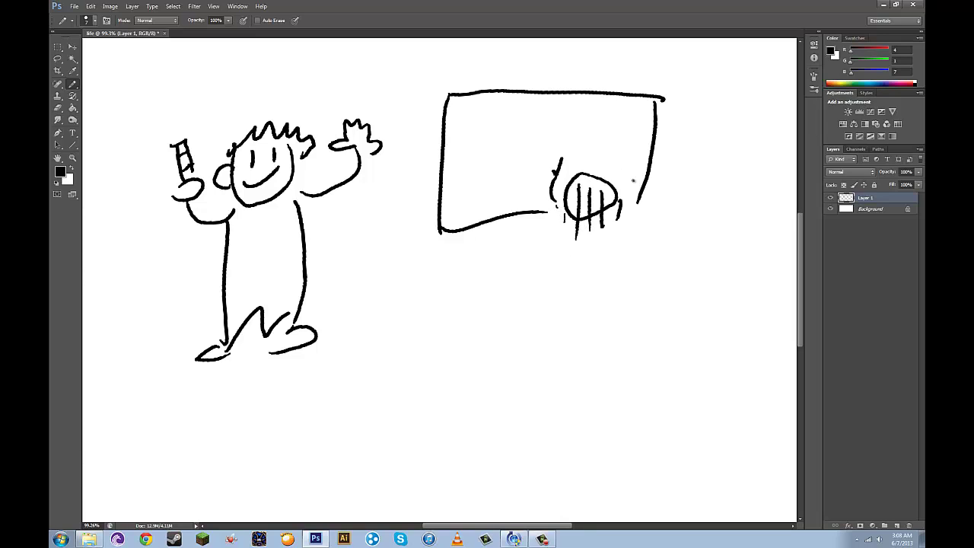
{"action": "mouse_move", "coordinate": [623, 163]}
{"action": "left_mouse_down"}
{"action": "mouse_move", "coordinate": [629, 179]}
{"action": "mouse_move", "coordinate": [667, 142]}
{"action": "mouse_move", "coordinate": [678, 160]}
{"action": "mouse_move", "coordinate": [721, 151]}
{"action": "mouse_move", "coordinate": [731, 138]}
{"action": "mouse_move", "coordinate": [702, 183]}
{"action": "mouse_move", "coordinate": [740, 177]}
{"action": "left_mouse_up"}
{"action": "mouse_move", "coordinate": [728, 167]}
{"action": "left_mouse_down"}
{"action": "mouse_move", "coordinate": [739, 163]}
{"action": "mouse_move", "coordinate": [743, 175]}
{"action": "left_mouse_up"}
{"action": "mouse_move", "coordinate": [757, 155]}
{"action": "left_mouse_down"}
{"action": "mouse_move", "coordinate": [759, 145]}
{"action": "mouse_move", "coordinate": [755, 177]}
{"action": "mouse_move", "coordinate": [770, 151]}
{"action": "left_mouse_up"}
{"action": "left_click_drag", "start_coordinate": [603, 213], "coordinate": [613, 254]}
{"action": "mouse_move", "coordinate": [568, 219]}
{"action": "left_mouse_down"}
{"action": "mouse_move", "coordinate": [559, 273]}
{"action": "mouse_move", "coordinate": [579, 269]}
{"action": "mouse_move", "coordinate": [591, 249]}
{"action": "mouse_move", "coordinate": [599, 288]}
{"action": "mouse_move", "coordinate": [620, 267]}
{"action": "left_mouse_up"}
{"action": "left_click_drag", "start_coordinate": [613, 221], "coordinate": [606, 262]}
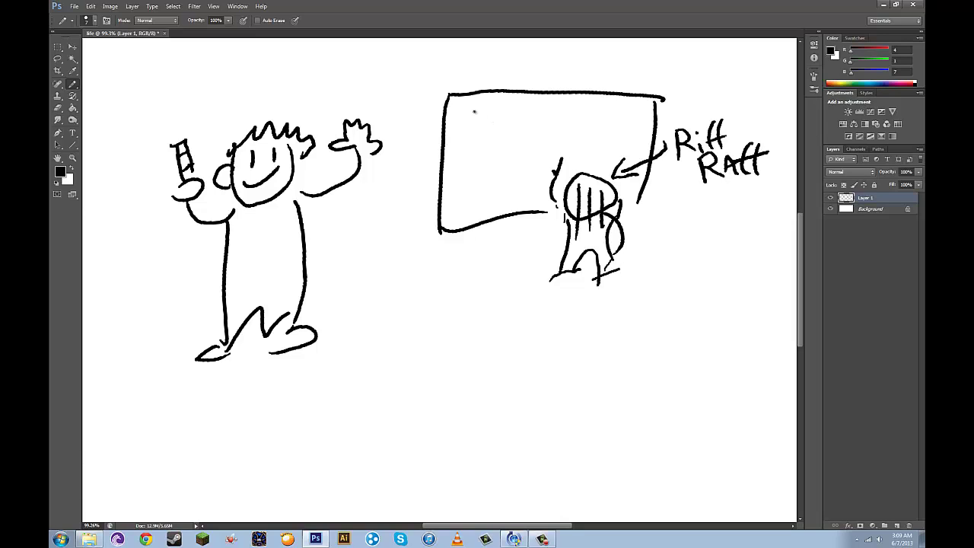
Scribble zigzag marks inside the box and draw a small face below it
{"action": "left_click_drag", "start_coordinate": [472, 112], "coordinate": [496, 174]}
{"action": "left_click_drag", "start_coordinate": [539, 134], "coordinate": [564, 156]}
{"action": "left_click_drag", "start_coordinate": [601, 128], "coordinate": [613, 146]}
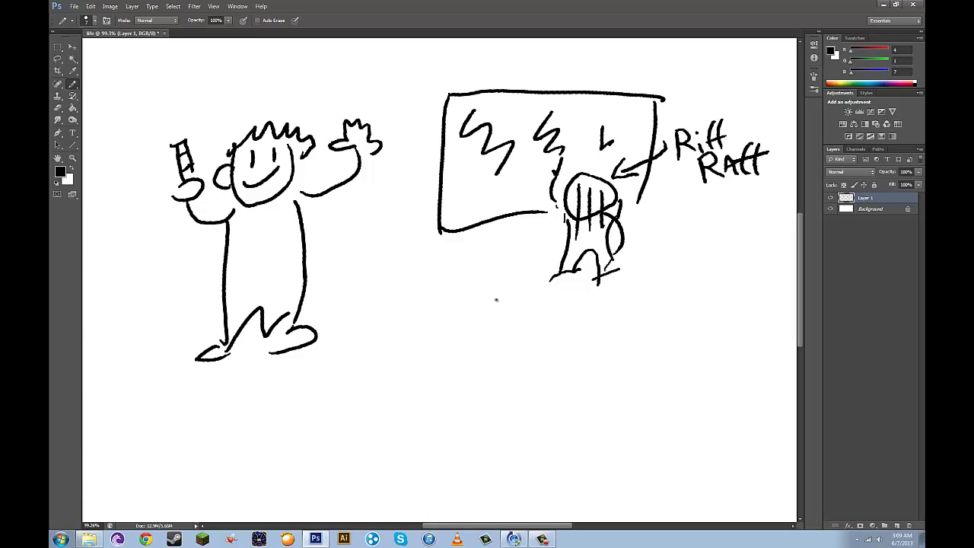
{"action": "mouse_move", "coordinate": [458, 384]}
{"action": "left_mouse_down"}
{"action": "mouse_move", "coordinate": [463, 320]}
{"action": "mouse_move", "coordinate": [464, 358]}
{"action": "left_mouse_up"}
{"action": "left_click_drag", "start_coordinate": [475, 329], "coordinate": [473, 343]}
{"action": "mouse_move", "coordinate": [466, 376]}
{"action": "left_mouse_down"}
{"action": "mouse_move", "coordinate": [488, 350]}
{"action": "mouse_move", "coordinate": [483, 376]}
{"action": "mouse_move", "coordinate": [521, 305]}
{"action": "mouse_move", "coordinate": [516, 279]}
{"action": "mouse_move", "coordinate": [538, 292]}
{"action": "mouse_move", "coordinate": [543, 334]}
{"action": "mouse_move", "coordinate": [499, 385]}
{"action": "mouse_move", "coordinate": [413, 362]}
{"action": "mouse_move", "coordinate": [420, 335]}
{"action": "mouse_move", "coordinate": [373, 331]}
{"action": "mouse_move", "coordinate": [405, 394]}
{"action": "mouse_move", "coordinate": [447, 420]}
{"action": "left_mouse_up"}
Clear the canvas, sketch a diagonal line with small strokes, then undo them all
{"action": "key", "text": "ctrl+a"}
{"action": "key", "text": "Delete"}
{"action": "key", "text": "ctrl+d"}
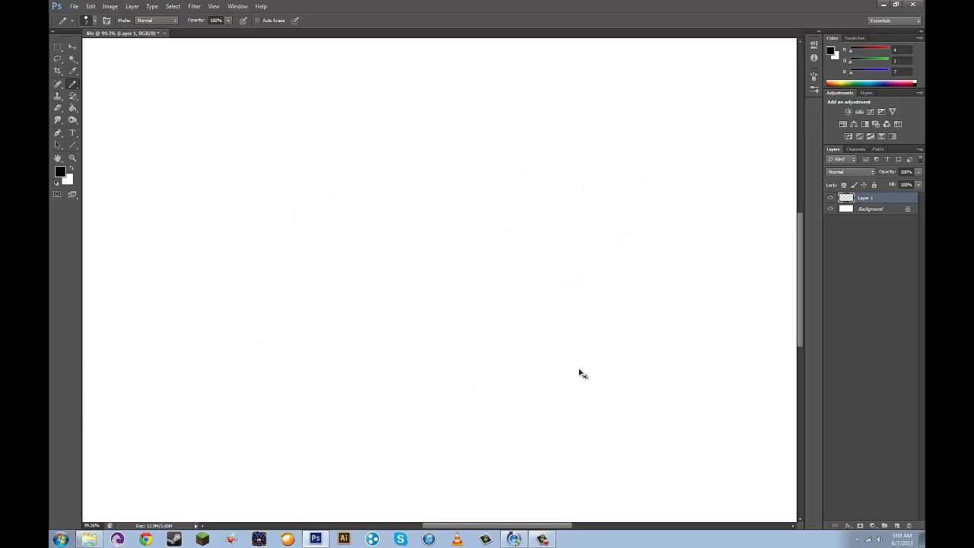
{"action": "left_click_drag", "start_coordinate": [580, 370], "coordinate": [352, 190]}
{"action": "mouse_move", "coordinate": [443, 188]}
{"action": "left_mouse_down"}
{"action": "mouse_move", "coordinate": [457, 133]}
{"action": "mouse_move", "coordinate": [469, 224]}
{"action": "left_mouse_up"}
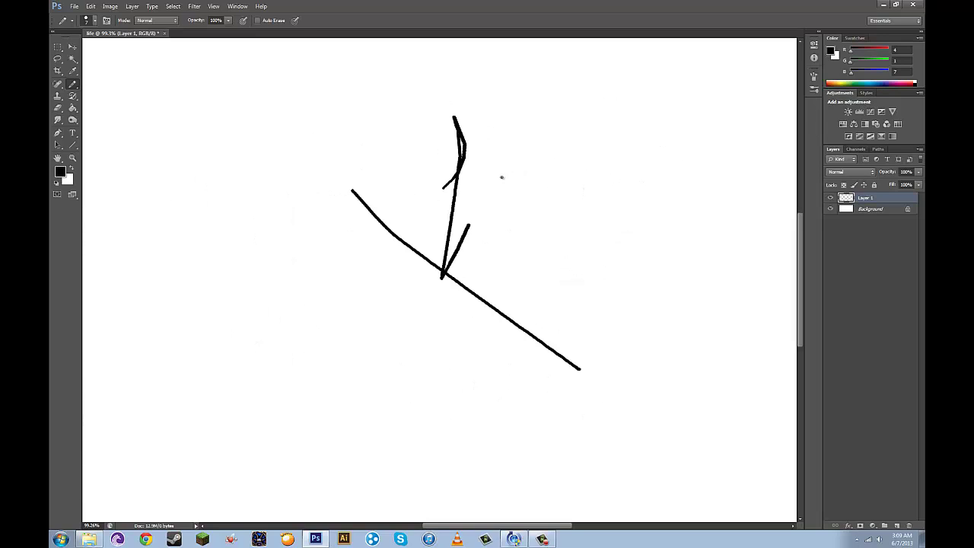
{"action": "left_click_drag", "start_coordinate": [503, 152], "coordinate": [500, 207]}
{"action": "left_click_drag", "start_coordinate": [549, 129], "coordinate": [555, 177]}
{"action": "mouse_move", "coordinate": [487, 225]}
{"action": "left_mouse_down"}
{"action": "mouse_move", "coordinate": [524, 221]}
{"action": "mouse_move", "coordinate": [633, 177]}
{"action": "left_mouse_up"}
{"action": "mouse_move", "coordinate": [500, 222]}
{"action": "left_mouse_down"}
{"action": "mouse_move", "coordinate": [509, 246]}
{"action": "mouse_move", "coordinate": [645, 181]}
{"action": "left_mouse_up"}
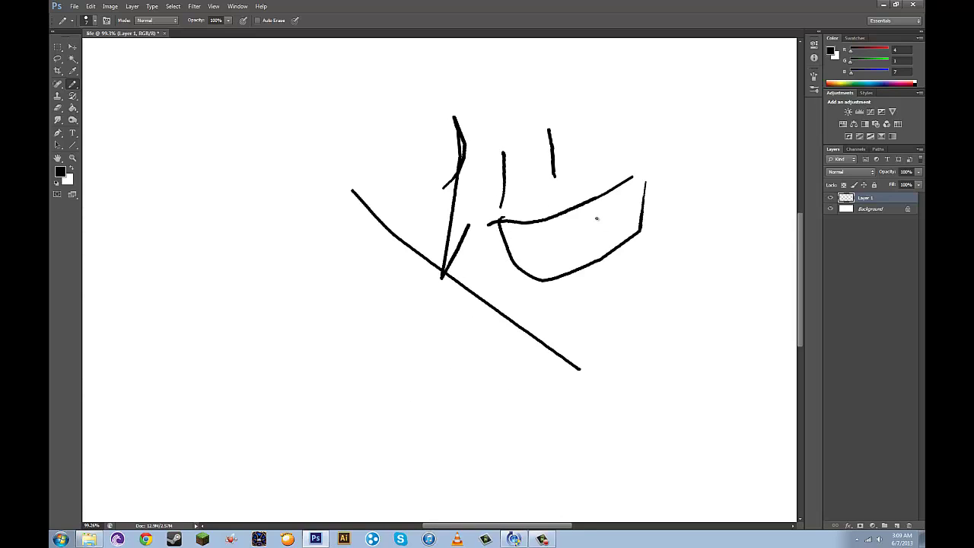
{"action": "key", "text": "ctrl+alt+z"}
{"action": "key", "text": "ctrl+alt+z"}
{"action": "key", "text": "ctrl+alt+z"}
{"action": "key", "text": "ctrl+alt+z"}
{"action": "key", "text": "ctrl+alt+z"}
{"action": "key", "text": "ctrl+alt+z"}
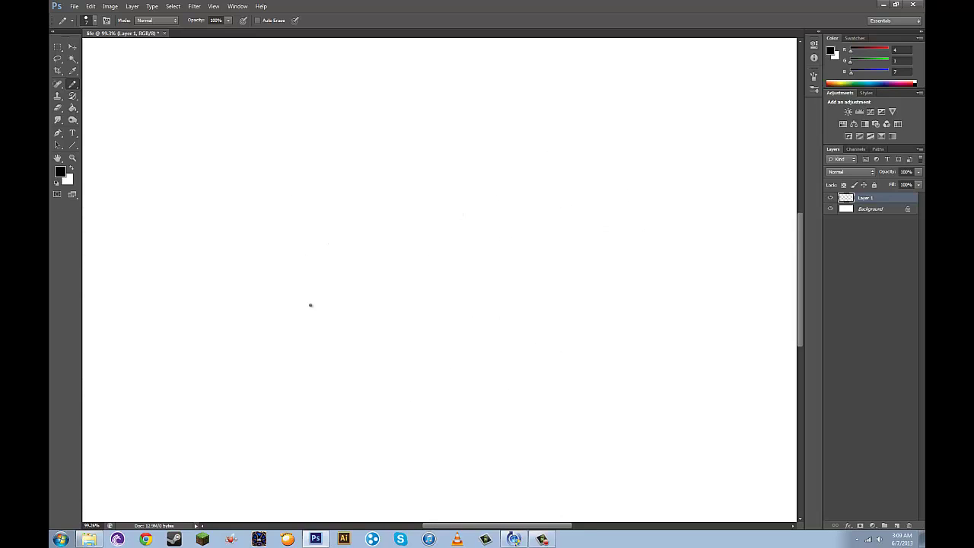
Draw a hand outline with a raised thumb and several finger lines
{"action": "mouse_move", "coordinate": [302, 333]}
{"action": "left_mouse_down"}
{"action": "mouse_move", "coordinate": [418, 297]}
{"action": "mouse_move", "coordinate": [431, 185]}
{"action": "mouse_move", "coordinate": [348, 208]}
{"action": "mouse_move", "coordinate": [350, 188]}
{"action": "left_mouse_up"}
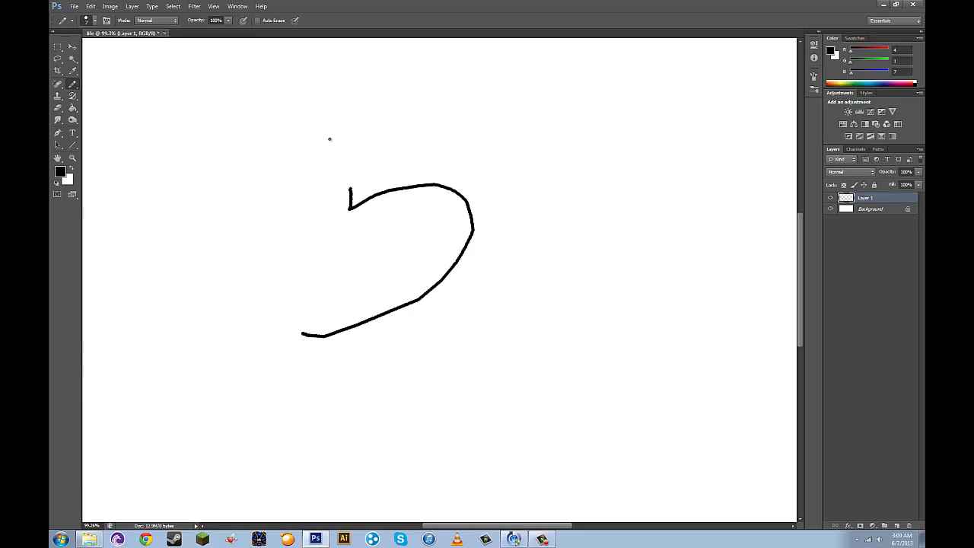
{"action": "mouse_move", "coordinate": [330, 138]}
{"action": "left_mouse_down"}
{"action": "mouse_move", "coordinate": [298, 168]}
{"action": "mouse_move", "coordinate": [300, 212]}
{"action": "left_mouse_up"}
{"action": "left_click_drag", "start_coordinate": [393, 216], "coordinate": [459, 189]}
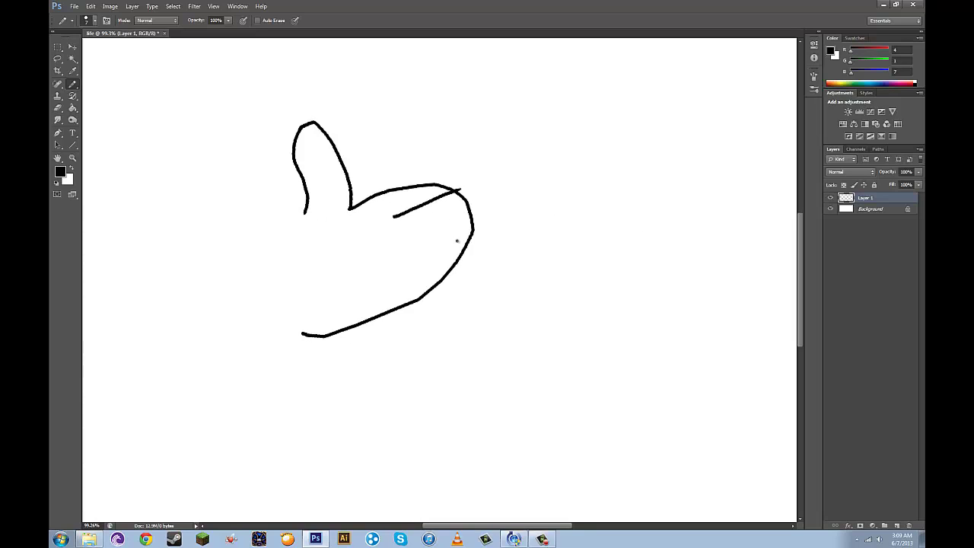
{"action": "left_click_drag", "start_coordinate": [421, 252], "coordinate": [430, 247]}
{"action": "left_click_drag", "start_coordinate": [417, 280], "coordinate": [458, 266]}
{"action": "left_click_drag", "start_coordinate": [418, 259], "coordinate": [478, 215]}
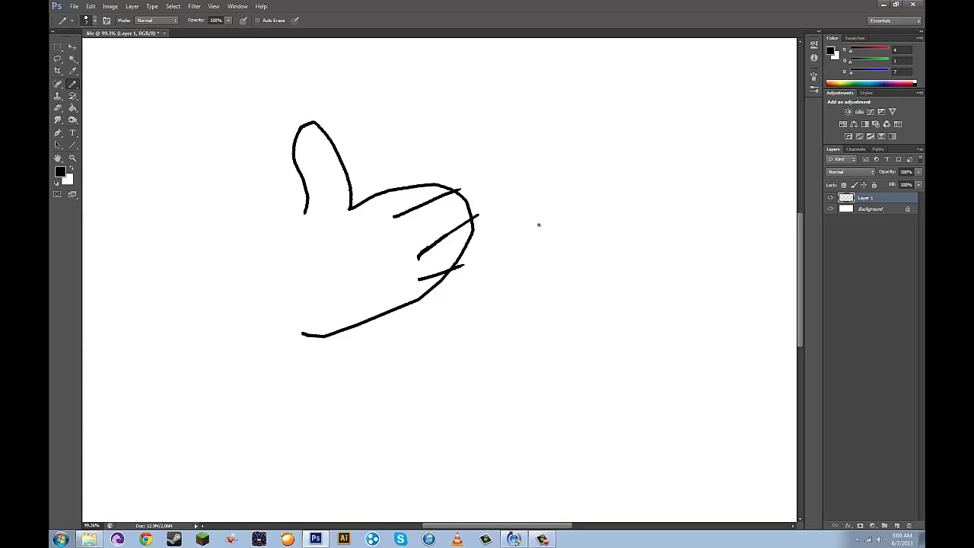
Wipe the hand and sketch a cup, a hand holding a stick, closed eyes and spiky hair
{"action": "key", "text": "ctrl+alt+z"}
{"action": "key", "text": "ctrl+alt+z"}
{"action": "key", "text": "ctrl+alt+z"}
{"action": "key", "text": "ctrl+alt+z"}
{"action": "key", "text": "ctrl+alt+z"}
{"action": "key", "text": "ctrl+alt+z"}
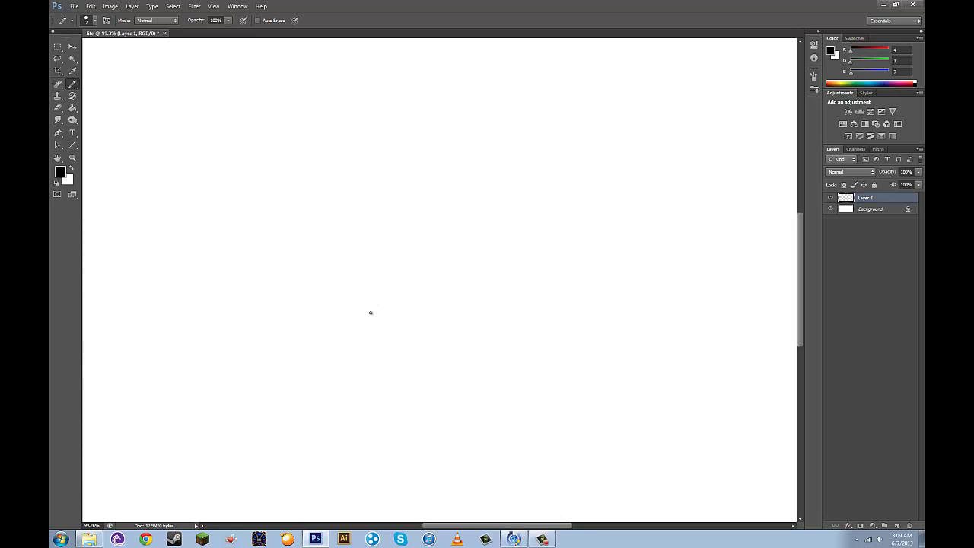
{"action": "mouse_move", "coordinate": [403, 315]}
{"action": "left_mouse_down"}
{"action": "mouse_move", "coordinate": [413, 320]}
{"action": "mouse_move", "coordinate": [430, 296]}
{"action": "mouse_move", "coordinate": [405, 304]}
{"action": "mouse_move", "coordinate": [455, 336]}
{"action": "mouse_move", "coordinate": [449, 321]}
{"action": "left_mouse_up"}
{"action": "mouse_move", "coordinate": [325, 352]}
{"action": "left_mouse_down"}
{"action": "mouse_move", "coordinate": [361, 357]}
{"action": "mouse_move", "coordinate": [327, 346]}
{"action": "mouse_move", "coordinate": [358, 392]}
{"action": "mouse_move", "coordinate": [328, 307]}
{"action": "mouse_move", "coordinate": [398, 302]}
{"action": "mouse_move", "coordinate": [397, 283]}
{"action": "left_mouse_up"}
{"action": "mouse_move", "coordinate": [340, 302]}
{"action": "left_mouse_down"}
{"action": "mouse_move", "coordinate": [361, 301]}
{"action": "mouse_move", "coordinate": [368, 318]}
{"action": "mouse_move", "coordinate": [379, 308]}
{"action": "left_mouse_up"}
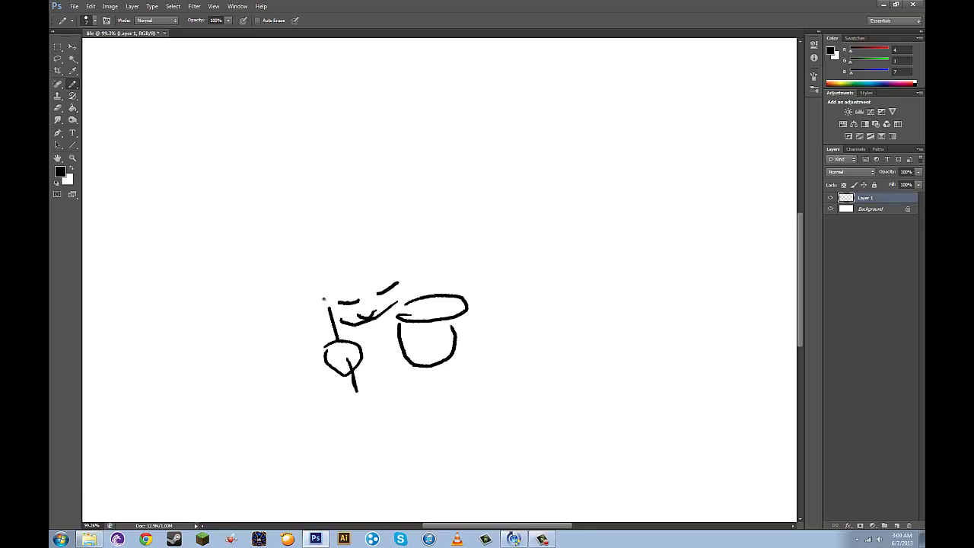
{"action": "left_click_drag", "start_coordinate": [316, 285], "coordinate": [315, 309]}
{"action": "mouse_move", "coordinate": [396, 276]}
{"action": "left_mouse_down"}
{"action": "mouse_move", "coordinate": [406, 270]}
{"action": "mouse_move", "coordinate": [408, 288]}
{"action": "left_mouse_up"}
{"action": "mouse_move", "coordinate": [326, 288]}
{"action": "left_mouse_down"}
{"action": "mouse_move", "coordinate": [339, 319]}
{"action": "mouse_move", "coordinate": [332, 288]}
{"action": "mouse_move", "coordinate": [366, 266]}
{"action": "mouse_move", "coordinate": [400, 274]}
{"action": "mouse_move", "coordinate": [402, 292]}
{"action": "left_mouse_up"}
Add the head outline and an arm reaching over the cup, with a curve around it
{"action": "mouse_move", "coordinate": [315, 280]}
{"action": "left_mouse_down"}
{"action": "mouse_move", "coordinate": [359, 239]}
{"action": "mouse_move", "coordinate": [352, 237]}
{"action": "mouse_move", "coordinate": [388, 240]}
{"action": "mouse_move", "coordinate": [402, 261]}
{"action": "left_mouse_up"}
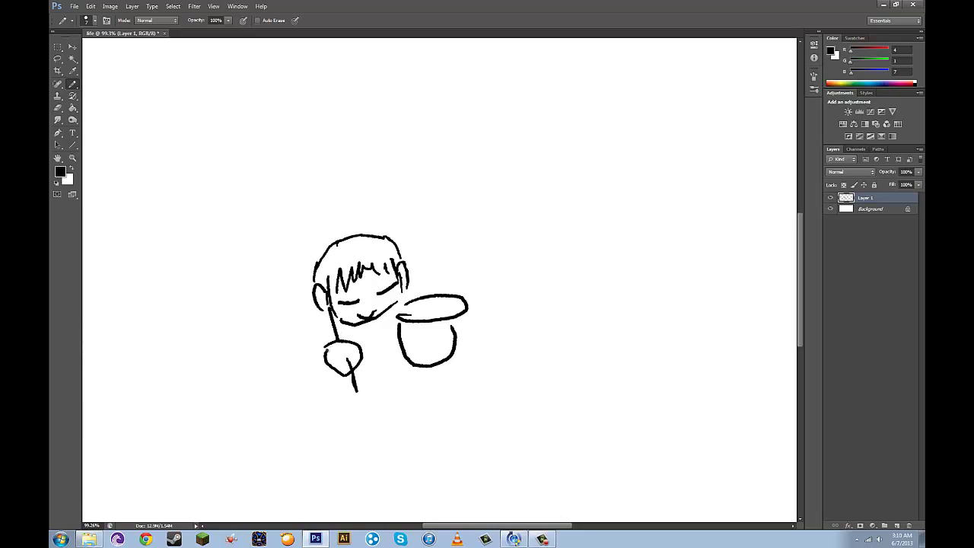
{"action": "left_click_drag", "start_coordinate": [318, 326], "coordinate": [323, 352]}
{"action": "left_click_drag", "start_coordinate": [426, 323], "coordinate": [444, 336]}
{"action": "mouse_move", "coordinate": [410, 273]}
{"action": "left_mouse_down"}
{"action": "mouse_move", "coordinate": [431, 262]}
{"action": "mouse_move", "coordinate": [528, 279]}
{"action": "mouse_move", "coordinate": [525, 289]}
{"action": "left_mouse_up"}
{"action": "mouse_move", "coordinate": [466, 264]}
{"action": "left_mouse_down"}
{"action": "mouse_move", "coordinate": [510, 288]}
{"action": "mouse_move", "coordinate": [453, 308]}
{"action": "left_mouse_up"}
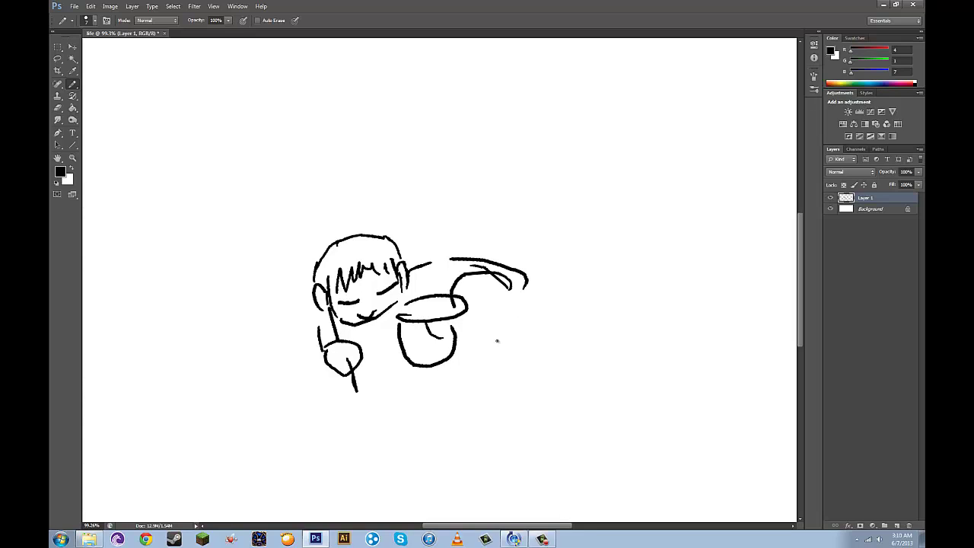
{"action": "mouse_move", "coordinate": [497, 341]}
{"action": "left_mouse_down"}
{"action": "mouse_move", "coordinate": [512, 332]}
{"action": "mouse_move", "coordinate": [464, 350]}
{"action": "mouse_move", "coordinate": [503, 352]}
{"action": "left_mouse_up"}
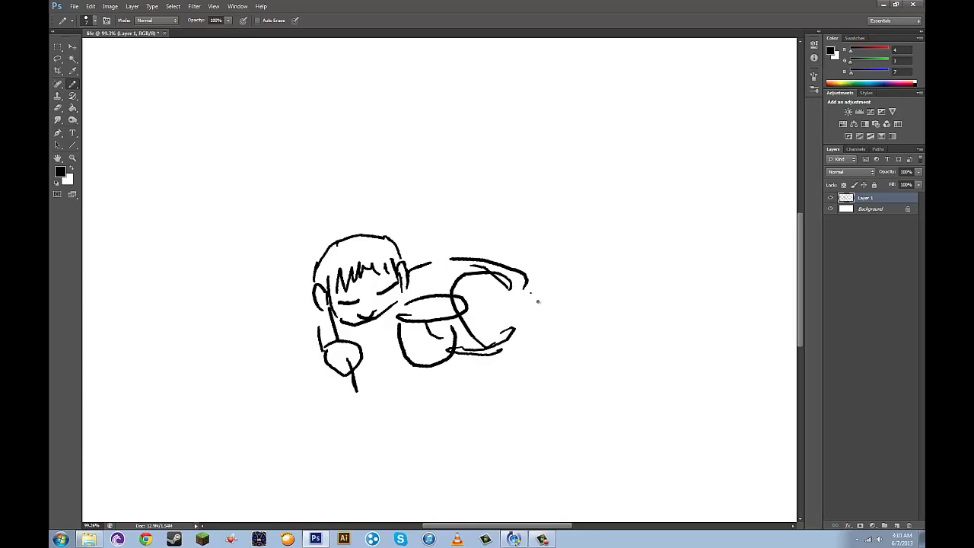
{"action": "left_click_drag", "start_coordinate": [531, 294], "coordinate": [545, 305]}
Clear the boy sketch and draw an open screen-like box with a cheering figure inside
{"action": "key", "text": "Delete"}
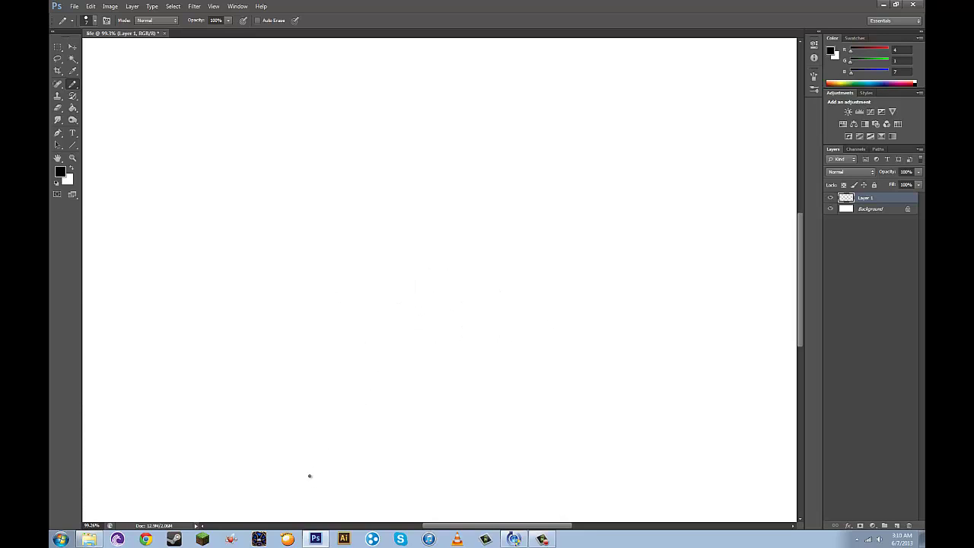
{"action": "mouse_move", "coordinate": [453, 130]}
{"action": "left_mouse_down"}
{"action": "mouse_move", "coordinate": [458, 201]}
{"action": "mouse_move", "coordinate": [500, 191]}
{"action": "mouse_move", "coordinate": [590, 124]}
{"action": "mouse_move", "coordinate": [573, 196]}
{"action": "left_mouse_up"}
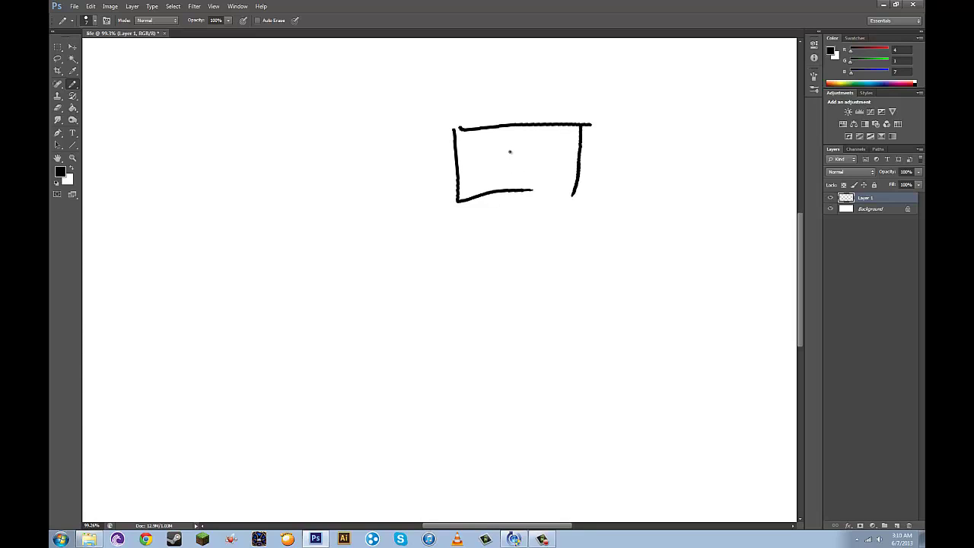
{"action": "mouse_move", "coordinate": [492, 144]}
{"action": "left_mouse_down"}
{"action": "mouse_move", "coordinate": [522, 140]}
{"action": "mouse_move", "coordinate": [501, 169]}
{"action": "left_mouse_up"}
{"action": "mouse_move", "coordinate": [478, 157]}
{"action": "left_mouse_down"}
{"action": "mouse_move", "coordinate": [499, 175]}
{"action": "mouse_move", "coordinate": [500, 190]}
{"action": "left_mouse_up"}
Draw three faces below the box, frown the left one, slash the middle one, add an arrow
{"action": "mouse_move", "coordinate": [380, 231]}
{"action": "left_mouse_down"}
{"action": "mouse_move", "coordinate": [397, 292]}
{"action": "mouse_move", "coordinate": [392, 227]}
{"action": "left_mouse_up"}
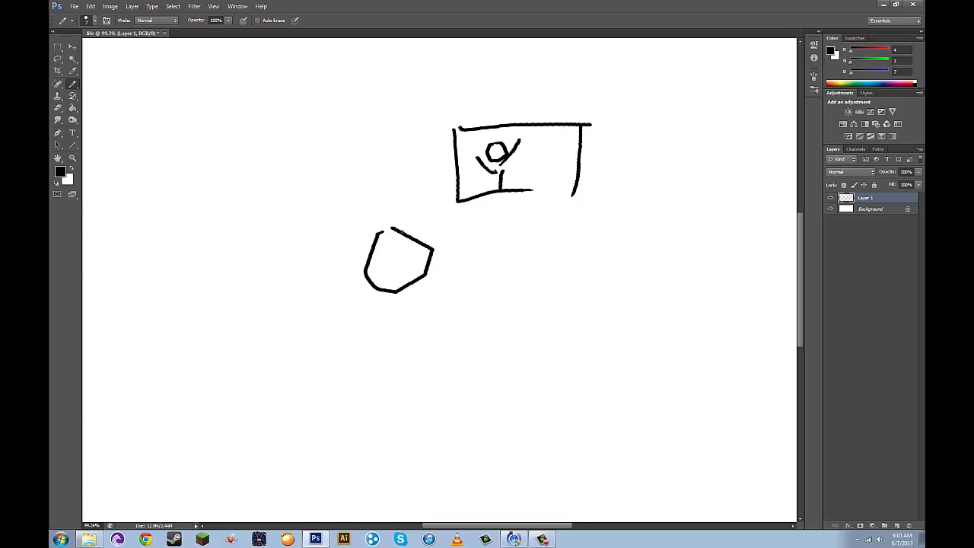
{"action": "mouse_move", "coordinate": [476, 226]}
{"action": "left_mouse_down"}
{"action": "mouse_move", "coordinate": [514, 260]}
{"action": "mouse_move", "coordinate": [491, 224]}
{"action": "left_mouse_up"}
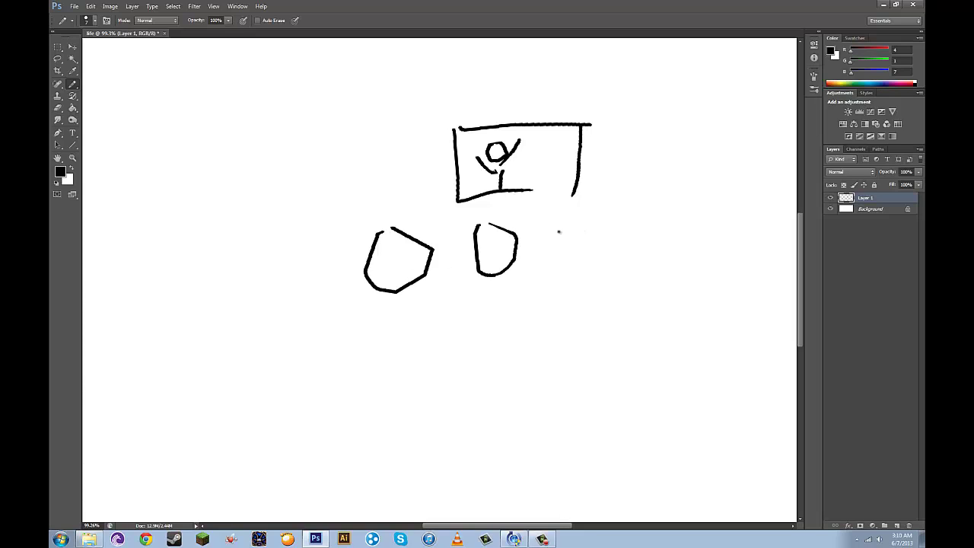
{"action": "left_click_drag", "start_coordinate": [559, 228], "coordinate": [572, 224]}
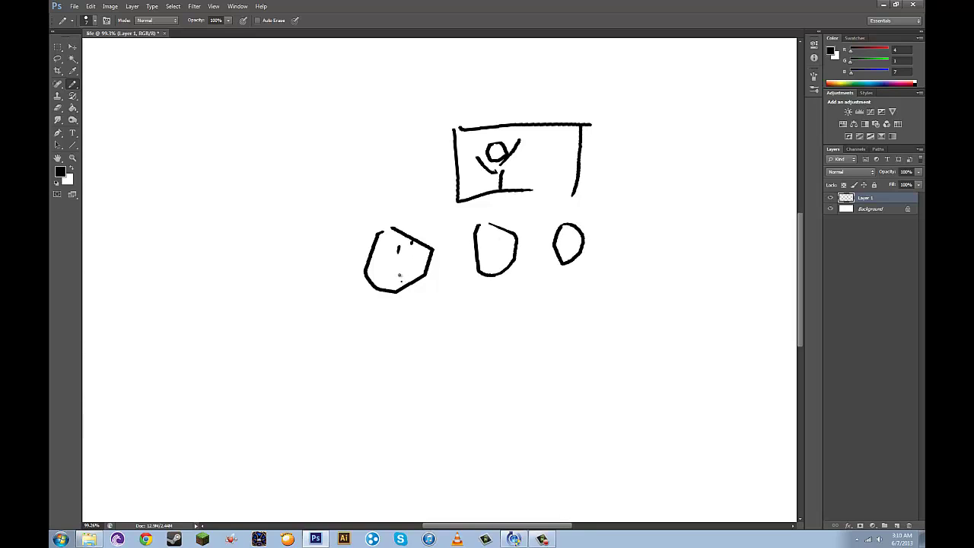
{"action": "left_click_drag", "start_coordinate": [399, 282], "coordinate": [420, 274]}
{"action": "mouse_move", "coordinate": [381, 302]}
{"action": "left_mouse_down"}
{"action": "mouse_move", "coordinate": [460, 272]}
{"action": "mouse_move", "coordinate": [449, 277]}
{"action": "left_mouse_up"}
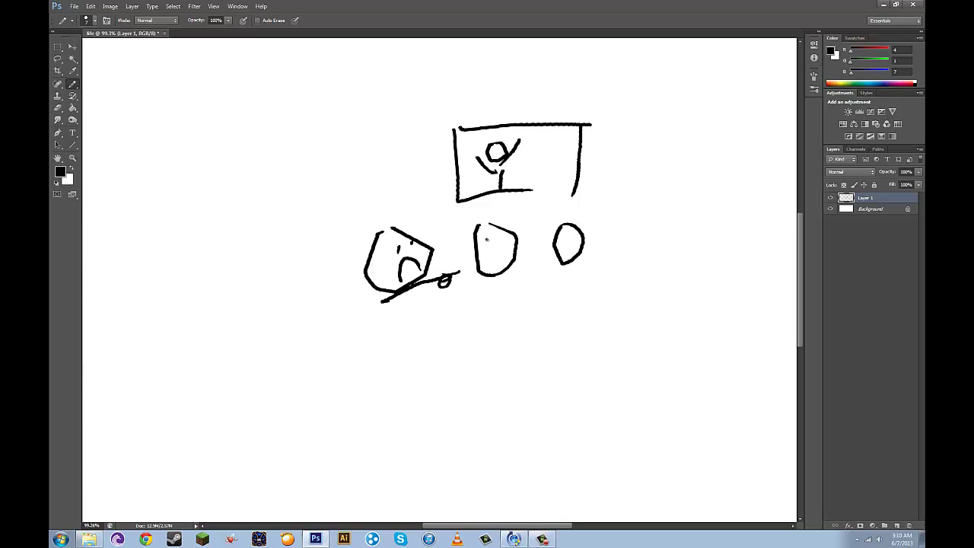
{"action": "mouse_move", "coordinate": [483, 236]}
{"action": "left_mouse_down"}
{"action": "mouse_move", "coordinate": [513, 242]}
{"action": "mouse_move", "coordinate": [494, 271]}
{"action": "mouse_move", "coordinate": [508, 268]}
{"action": "left_mouse_up"}
{"action": "left_click_drag", "start_coordinate": [443, 221], "coordinate": [486, 289]}
{"action": "left_click_drag", "start_coordinate": [434, 237], "coordinate": [461, 231]}
{"action": "mouse_move", "coordinate": [507, 274]}
{"action": "left_mouse_down"}
{"action": "mouse_move", "coordinate": [554, 201]}
{"action": "mouse_move", "coordinate": [531, 203]}
{"action": "mouse_move", "coordinate": [569, 204]}
{"action": "left_mouse_up"}
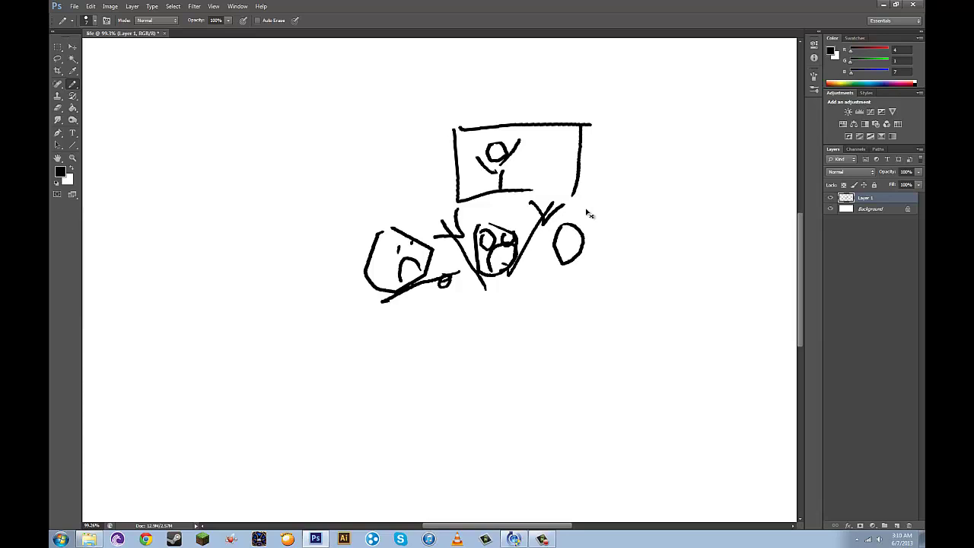
Clear the screen scene and draw a round smiling face beside a board with a smiley on it
{"action": "key", "text": "Delete"}
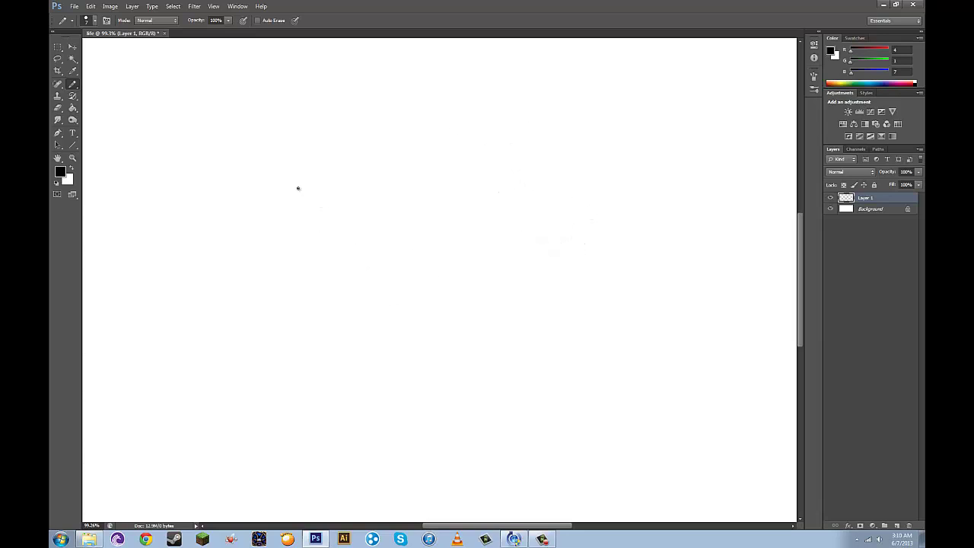
{"action": "mouse_move", "coordinate": [369, 176]}
{"action": "left_mouse_down"}
{"action": "mouse_move", "coordinate": [359, 223]}
{"action": "mouse_move", "coordinate": [411, 166]}
{"action": "mouse_move", "coordinate": [391, 161]}
{"action": "mouse_move", "coordinate": [385, 201]}
{"action": "mouse_move", "coordinate": [398, 195]}
{"action": "mouse_move", "coordinate": [382, 226]}
{"action": "mouse_move", "coordinate": [327, 240]}
{"action": "mouse_move", "coordinate": [313, 196]}
{"action": "mouse_move", "coordinate": [332, 175]}
{"action": "mouse_move", "coordinate": [279, 267]}
{"action": "left_mouse_up"}
{"action": "left_click", "coordinate": [375, 185]}
{"action": "mouse_move", "coordinate": [312, 189]}
{"action": "left_mouse_down"}
{"action": "mouse_move", "coordinate": [303, 247]}
{"action": "mouse_move", "coordinate": [284, 246]}
{"action": "left_mouse_up"}
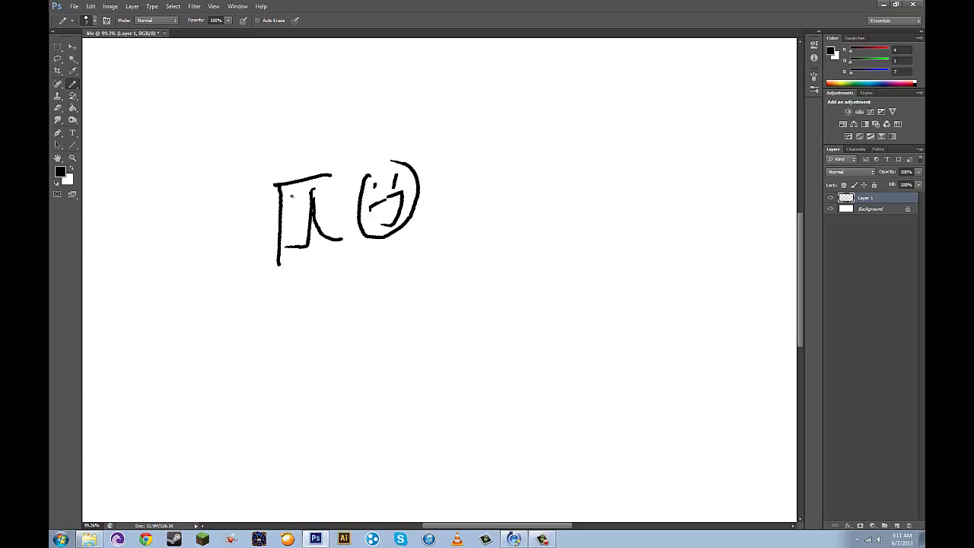
{"action": "mouse_move", "coordinate": [289, 177]}
{"action": "left_mouse_down"}
{"action": "mouse_move", "coordinate": [307, 180]}
{"action": "mouse_move", "coordinate": [291, 200]}
{"action": "left_mouse_up"}
{"action": "mouse_move", "coordinate": [300, 195]}
{"action": "left_mouse_down"}
{"action": "mouse_move", "coordinate": [291, 226]}
{"action": "mouse_move", "coordinate": [306, 214]}
{"action": "left_mouse_up"}
Add the figure's body, bent arm, legs and feet, plus a sad figure's body at right
{"action": "mouse_move", "coordinate": [414, 232]}
{"action": "left_mouse_down"}
{"action": "mouse_move", "coordinate": [442, 259]}
{"action": "mouse_move", "coordinate": [447, 307]}
{"action": "left_mouse_up"}
{"action": "left_click_drag", "start_coordinate": [374, 239], "coordinate": [363, 329]}
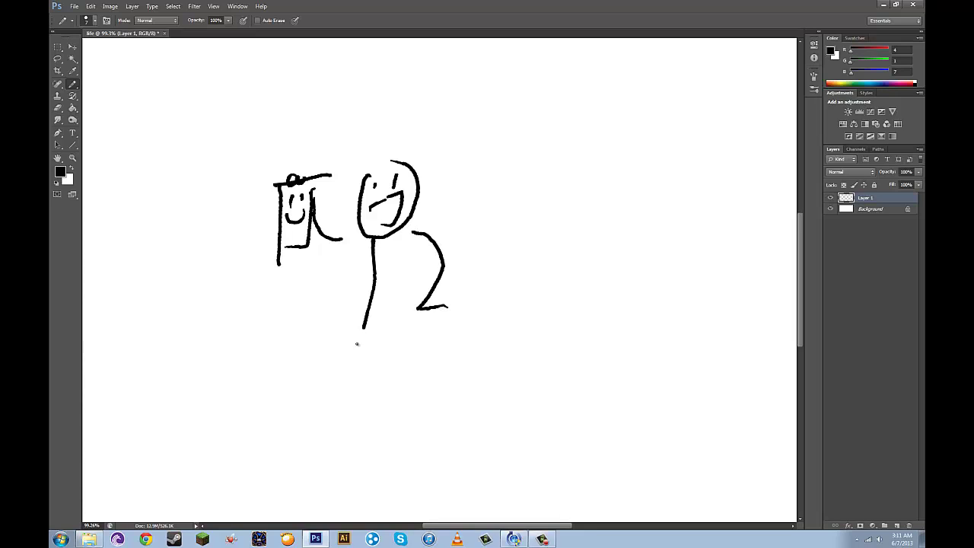
{"action": "left_click_drag", "start_coordinate": [402, 239], "coordinate": [402, 396]}
{"action": "mouse_move", "coordinate": [363, 329]}
{"action": "left_mouse_down"}
{"action": "mouse_move", "coordinate": [341, 387]}
{"action": "mouse_move", "coordinate": [312, 388]}
{"action": "mouse_move", "coordinate": [368, 391]}
{"action": "mouse_move", "coordinate": [372, 371]}
{"action": "mouse_move", "coordinate": [392, 381]}
{"action": "mouse_move", "coordinate": [411, 394]}
{"action": "left_mouse_up"}
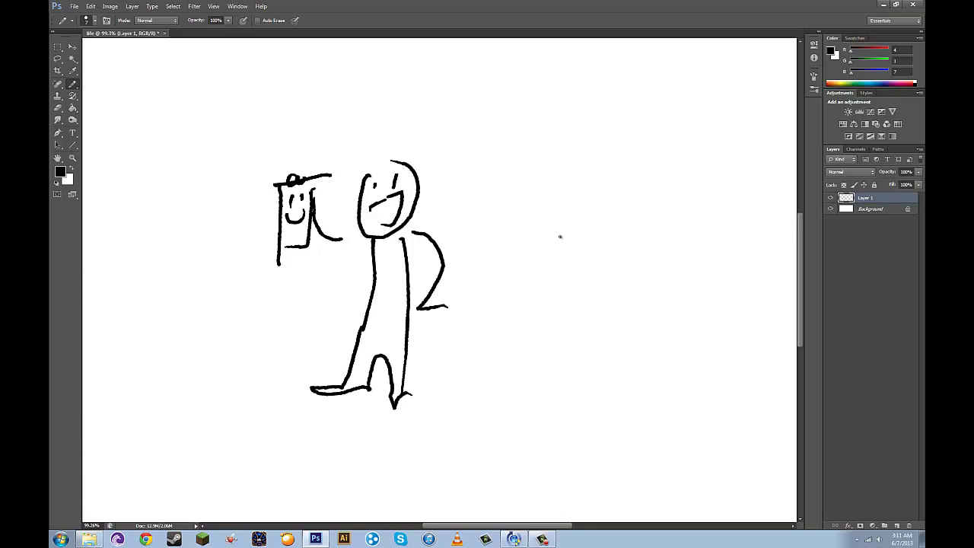
{"action": "mouse_move", "coordinate": [563, 241]}
{"action": "left_mouse_down"}
{"action": "mouse_move", "coordinate": [558, 268]}
{"action": "mouse_move", "coordinate": [583, 227]}
{"action": "mouse_move", "coordinate": [573, 255]}
{"action": "mouse_move", "coordinate": [589, 250]}
{"action": "mouse_move", "coordinate": [596, 276]}
{"action": "mouse_move", "coordinate": [543, 279]}
{"action": "mouse_move", "coordinate": [541, 309]}
{"action": "mouse_move", "coordinate": [565, 328]}
{"action": "left_mouse_up"}
{"action": "mouse_move", "coordinate": [607, 276]}
{"action": "left_mouse_down"}
{"action": "mouse_move", "coordinate": [624, 308]}
{"action": "mouse_move", "coordinate": [616, 337]}
{"action": "left_mouse_up"}
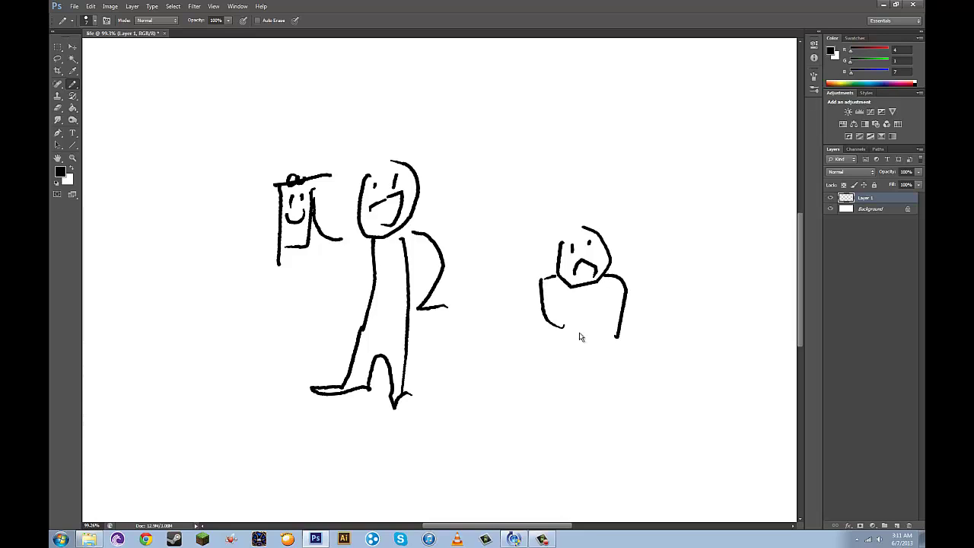
Clear the figures, scribble a zigzag and undo it, then start the eyes of a big smiling face
{"action": "key", "text": "Delete"}
{"action": "mouse_move", "coordinate": [215, 111]}
{"action": "left_mouse_down"}
{"action": "mouse_move", "coordinate": [247, 153]}
{"action": "mouse_move", "coordinate": [333, 219]}
{"action": "mouse_move", "coordinate": [484, 203]}
{"action": "mouse_move", "coordinate": [511, 367]}
{"action": "mouse_move", "coordinate": [675, 378]}
{"action": "mouse_move", "coordinate": [335, 327]}
{"action": "mouse_move", "coordinate": [242, 299]}
{"action": "left_mouse_up"}
{"action": "mouse_move", "coordinate": [308, 180]}
{"action": "left_mouse_down"}
{"action": "mouse_move", "coordinate": [703, 241]}
{"action": "mouse_move", "coordinate": [422, 316]}
{"action": "mouse_move", "coordinate": [348, 274]}
{"action": "mouse_move", "coordinate": [442, 347]}
{"action": "mouse_move", "coordinate": [563, 286]}
{"action": "left_mouse_up"}
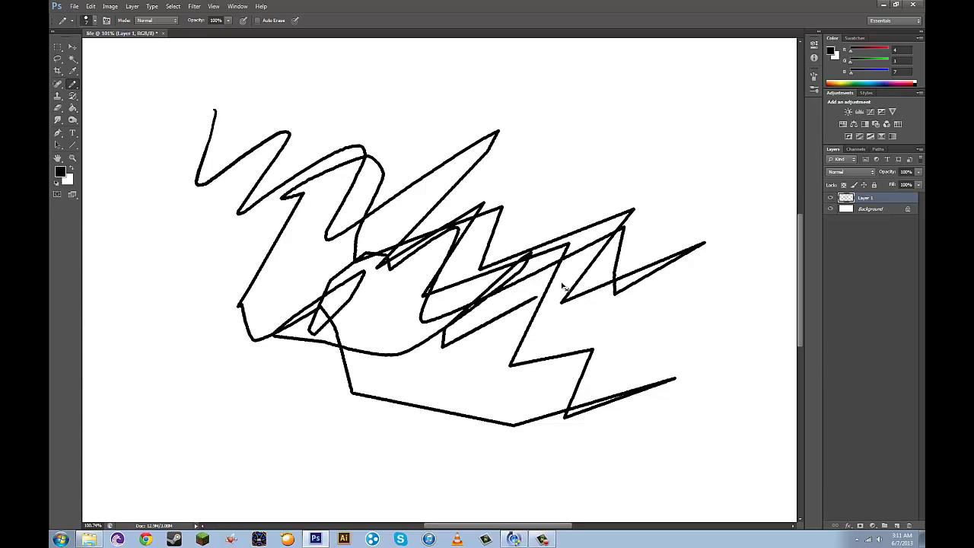
{"action": "key", "text": "ctrl+z"}
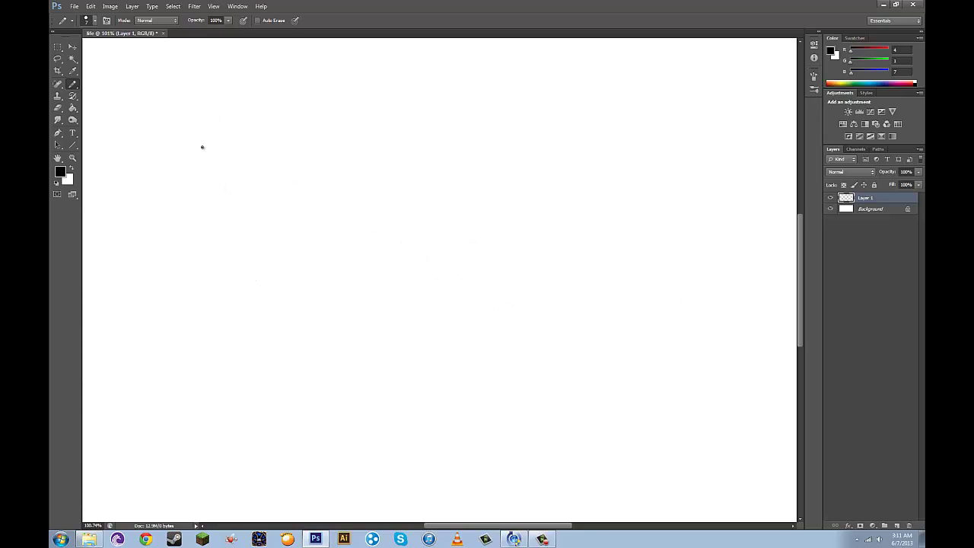
{"action": "left_click_drag", "start_coordinate": [220, 143], "coordinate": [225, 163]}
{"action": "left_click_drag", "start_coordinate": [266, 125], "coordinate": [268, 148]}
Finish the grin and a second head, clear them, then draw wavy water and a towered building
{"action": "mouse_move", "coordinate": [214, 193]}
{"action": "left_mouse_down"}
{"action": "mouse_move", "coordinate": [324, 149]}
{"action": "mouse_move", "coordinate": [283, 233]}
{"action": "mouse_move", "coordinate": [312, 145]}
{"action": "left_mouse_up"}
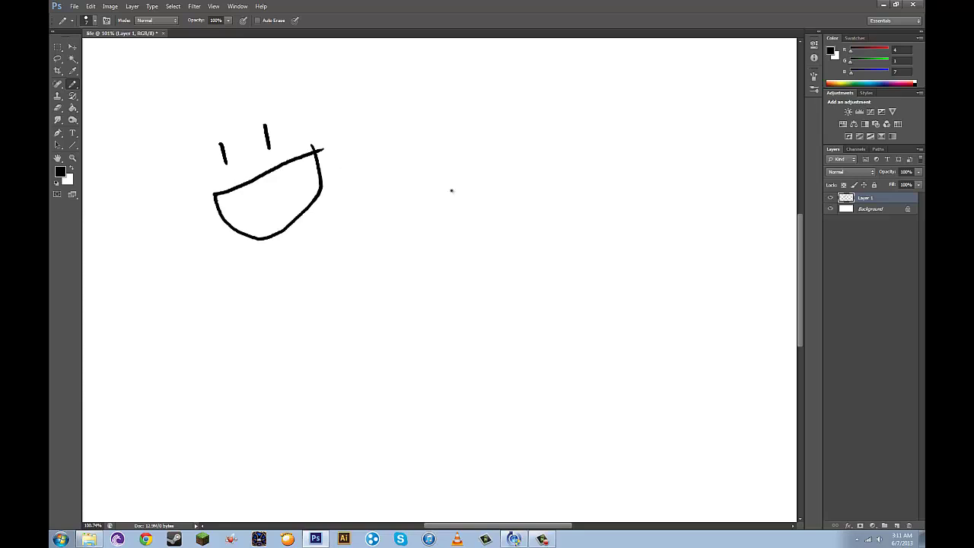
{"action": "mouse_move", "coordinate": [402, 241]}
{"action": "left_mouse_down"}
{"action": "mouse_move", "coordinate": [473, 180]}
{"action": "mouse_move", "coordinate": [462, 159]}
{"action": "mouse_move", "coordinate": [435, 169]}
{"action": "mouse_move", "coordinate": [494, 125]}
{"action": "mouse_move", "coordinate": [461, 122]}
{"action": "left_mouse_up"}
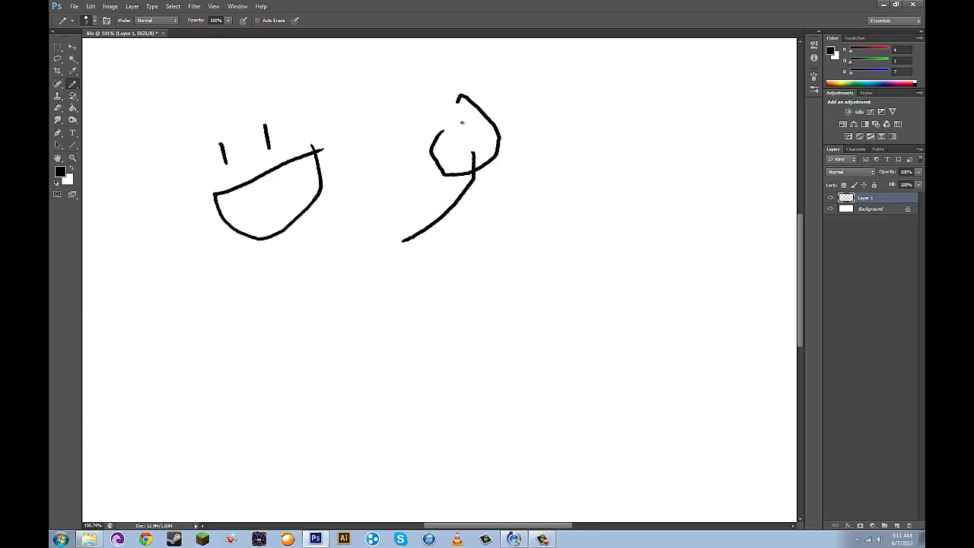
{"action": "key", "text": "ctrl+alt+z"}
{"action": "key", "text": "ctrl+alt+z"}
{"action": "key", "text": "ctrl+alt+z"}
{"action": "key", "text": "ctrl+alt+z"}
{"action": "key", "text": "ctrl+alt+z"}
{"action": "key", "text": "ctrl+alt+z"}
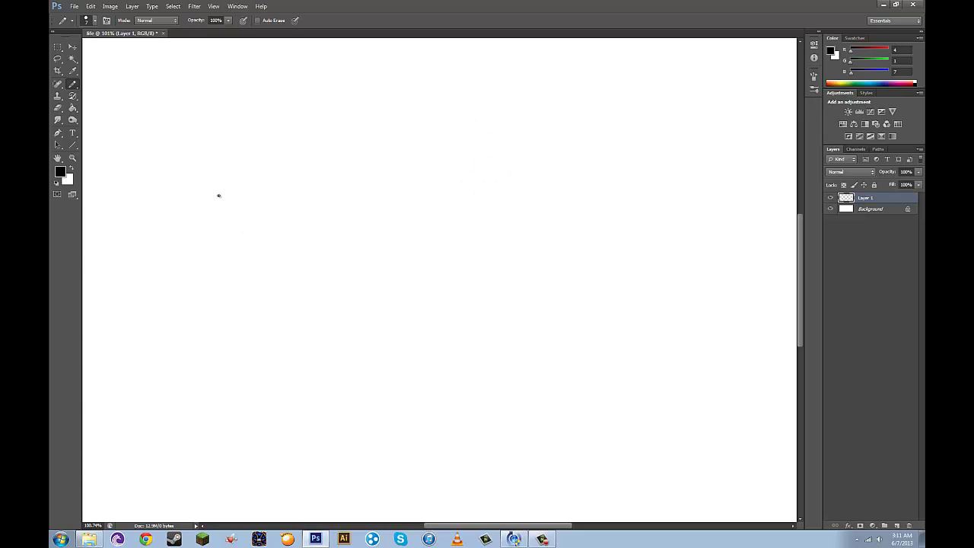
{"action": "mouse_move", "coordinate": [219, 195]}
{"action": "left_mouse_down"}
{"action": "mouse_move", "coordinate": [256, 229]}
{"action": "mouse_move", "coordinate": [297, 197]}
{"action": "mouse_move", "coordinate": [375, 224]}
{"action": "left_mouse_up"}
{"action": "mouse_move", "coordinate": [436, 215]}
{"action": "left_mouse_down"}
{"action": "mouse_move", "coordinate": [441, 163]}
{"action": "mouse_move", "coordinate": [535, 162]}
{"action": "mouse_move", "coordinate": [556, 190]}
{"action": "mouse_move", "coordinate": [545, 235]}
{"action": "left_mouse_up"}
{"action": "left_click", "coordinate": [481, 157]}
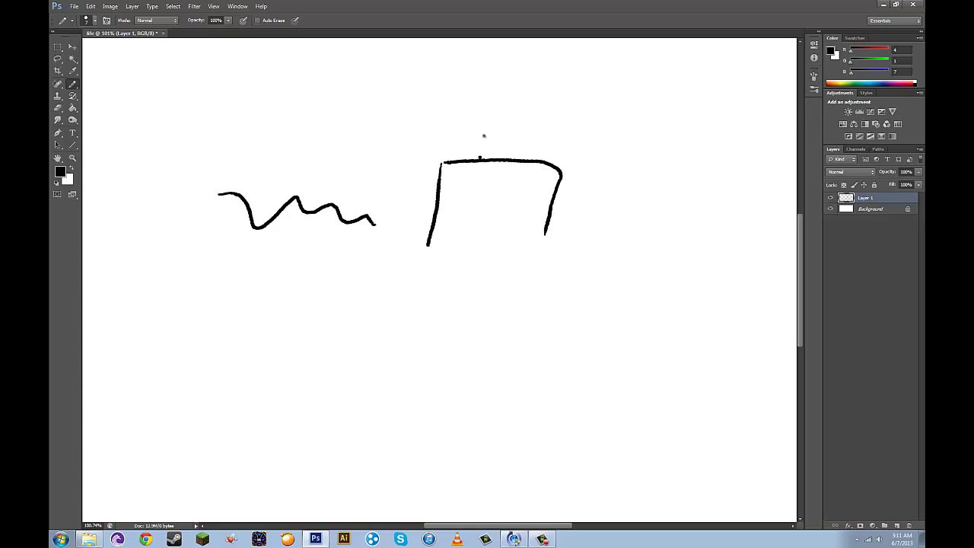
{"action": "mouse_move", "coordinate": [480, 142]}
{"action": "left_mouse_down"}
{"action": "mouse_move", "coordinate": [480, 158]}
{"action": "mouse_move", "coordinate": [506, 158]}
{"action": "mouse_move", "coordinate": [524, 136]}
{"action": "mouse_move", "coordinate": [510, 110]}
{"action": "mouse_move", "coordinate": [523, 137]}
{"action": "left_mouse_up"}
Draw a sad stick figure standing on an arched rock between two ledges
{"action": "mouse_move", "coordinate": [472, 219]}
{"action": "left_mouse_down"}
{"action": "mouse_move", "coordinate": [495, 222]}
{"action": "mouse_move", "coordinate": [486, 213]}
{"action": "mouse_move", "coordinate": [489, 229]}
{"action": "mouse_move", "coordinate": [512, 232]}
{"action": "mouse_move", "coordinate": [508, 245]}
{"action": "mouse_move", "coordinate": [461, 256]}
{"action": "mouse_move", "coordinate": [469, 274]}
{"action": "mouse_move", "coordinate": [450, 283]}
{"action": "mouse_move", "coordinate": [478, 292]}
{"action": "left_mouse_up"}
{"action": "mouse_move", "coordinate": [488, 239]}
{"action": "left_mouse_down"}
{"action": "mouse_move", "coordinate": [501, 263]}
{"action": "mouse_move", "coordinate": [500, 300]}
{"action": "mouse_move", "coordinate": [477, 306]}
{"action": "mouse_move", "coordinate": [508, 306]}
{"action": "left_mouse_up"}
{"action": "left_click_drag", "start_coordinate": [377, 380], "coordinate": [415, 380]}
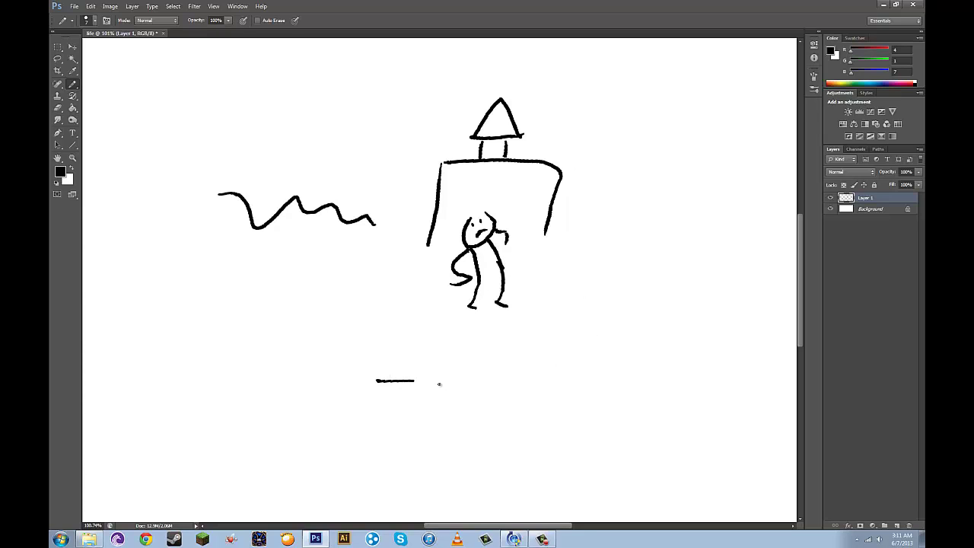
{"action": "left_click_drag", "start_coordinate": [434, 437], "coordinate": [450, 439]}
{"action": "left_click_drag", "start_coordinate": [538, 424], "coordinate": [588, 372]}
{"action": "mouse_move", "coordinate": [448, 332]}
{"action": "left_mouse_down"}
{"action": "mouse_move", "coordinate": [522, 392]}
{"action": "mouse_move", "coordinate": [459, 328]}
{"action": "mouse_move", "coordinate": [471, 347]}
{"action": "mouse_move", "coordinate": [503, 343]}
{"action": "left_mouse_up"}
{"action": "left_click_drag", "start_coordinate": [475, 390], "coordinate": [516, 390]}
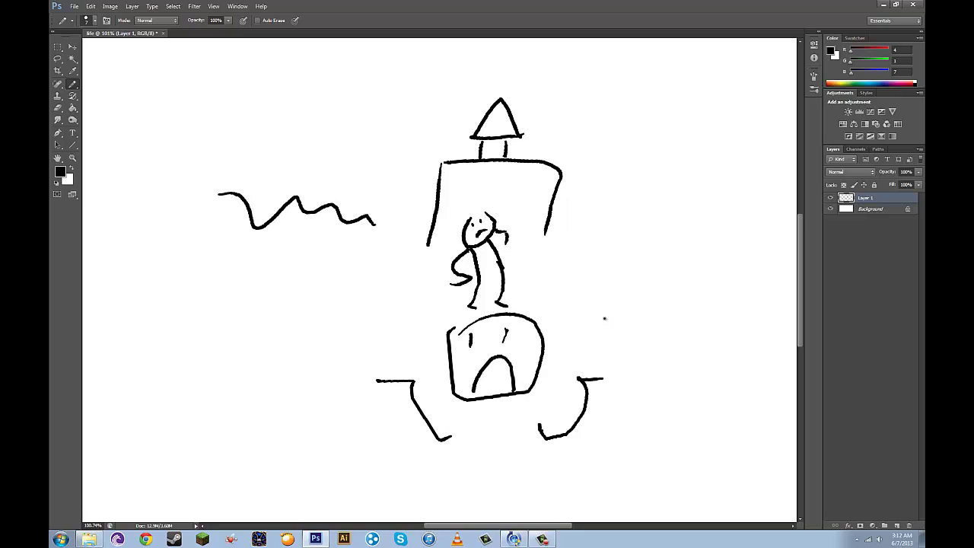
Clear the canvas and sketch slanted brows, a frown, a 9-shaped loop and a long sweeping curve
{"action": "key", "text": "ctrl+a"}
{"action": "key", "text": "Delete"}
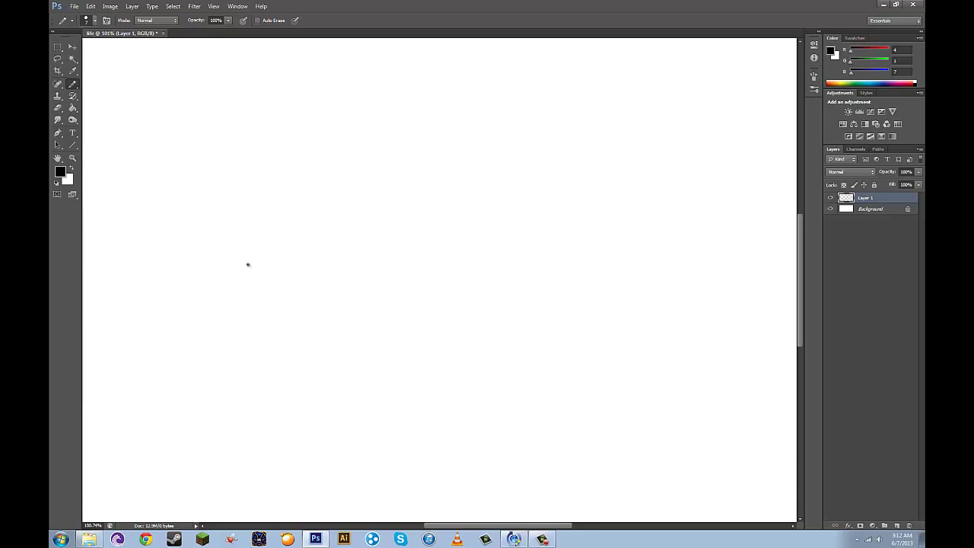
{"action": "left_click_drag", "start_coordinate": [234, 270], "coordinate": [244, 267]}
{"action": "mouse_move", "coordinate": [298, 241]}
{"action": "left_mouse_down"}
{"action": "mouse_move", "coordinate": [235, 272]}
{"action": "mouse_move", "coordinate": [245, 297]}
{"action": "left_mouse_up"}
{"action": "left_click_drag", "start_coordinate": [358, 217], "coordinate": [423, 175]}
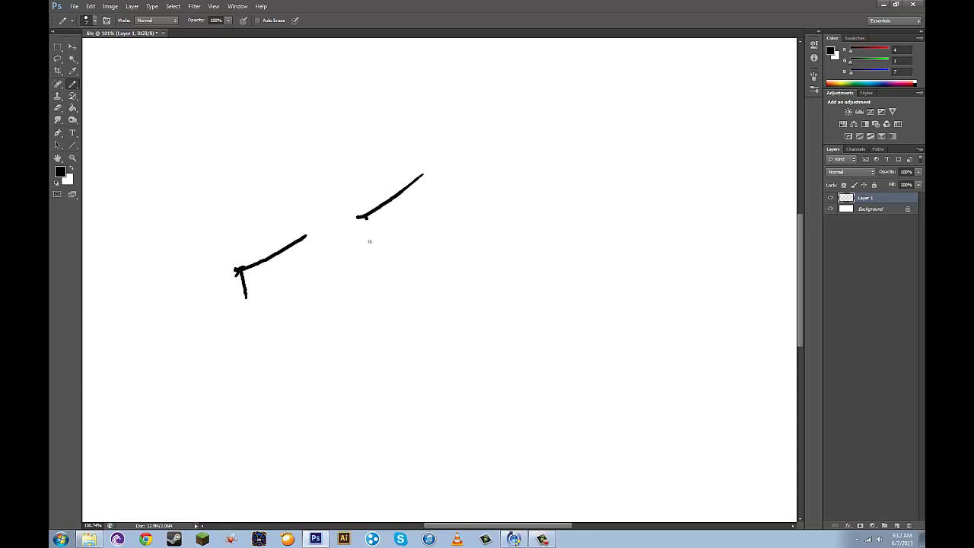
{"action": "left_click_drag", "start_coordinate": [366, 217], "coordinate": [370, 246]}
{"action": "left_click_drag", "start_coordinate": [346, 327], "coordinate": [408, 289]}
{"action": "mouse_move", "coordinate": [295, 341]}
{"action": "left_mouse_down"}
{"action": "mouse_move", "coordinate": [204, 376]}
{"action": "mouse_move", "coordinate": [304, 364]}
{"action": "mouse_move", "coordinate": [303, 344]}
{"action": "left_mouse_up"}
{"action": "mouse_move", "coordinate": [303, 364]}
{"action": "left_mouse_down"}
{"action": "mouse_move", "coordinate": [311, 418]}
{"action": "mouse_move", "coordinate": [292, 444]}
{"action": "left_mouse_up"}
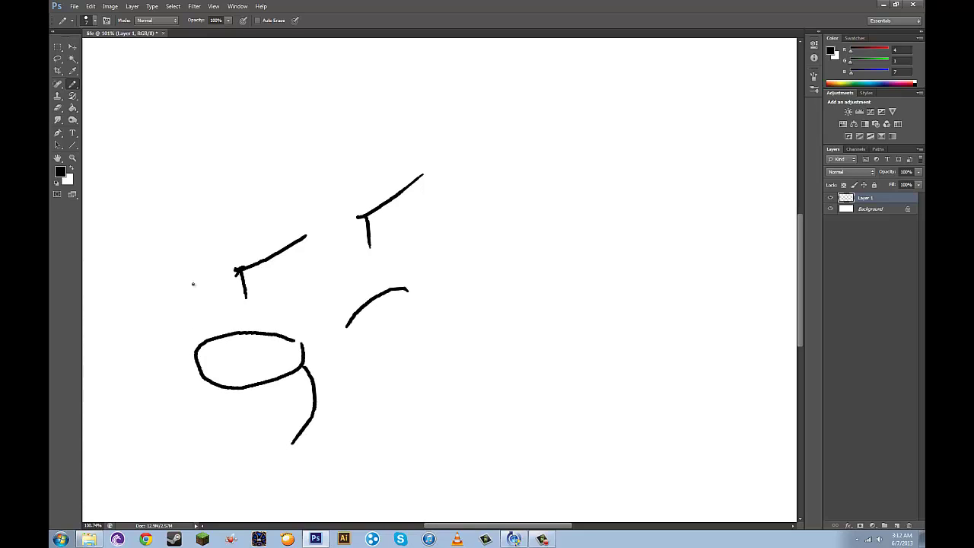
{"action": "mouse_move", "coordinate": [322, 366]}
{"action": "left_mouse_down"}
{"action": "mouse_move", "coordinate": [555, 221]}
{"action": "mouse_move", "coordinate": [498, 129]}
{"action": "left_mouse_up"}
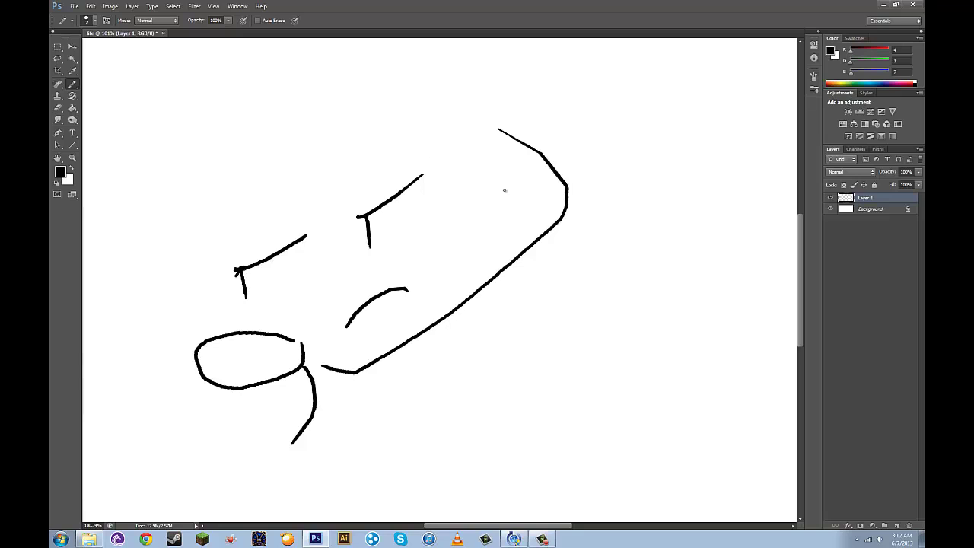
Clear the layer and brush an open book with a square and marks on its pages
{"action": "key", "text": "Delete"}
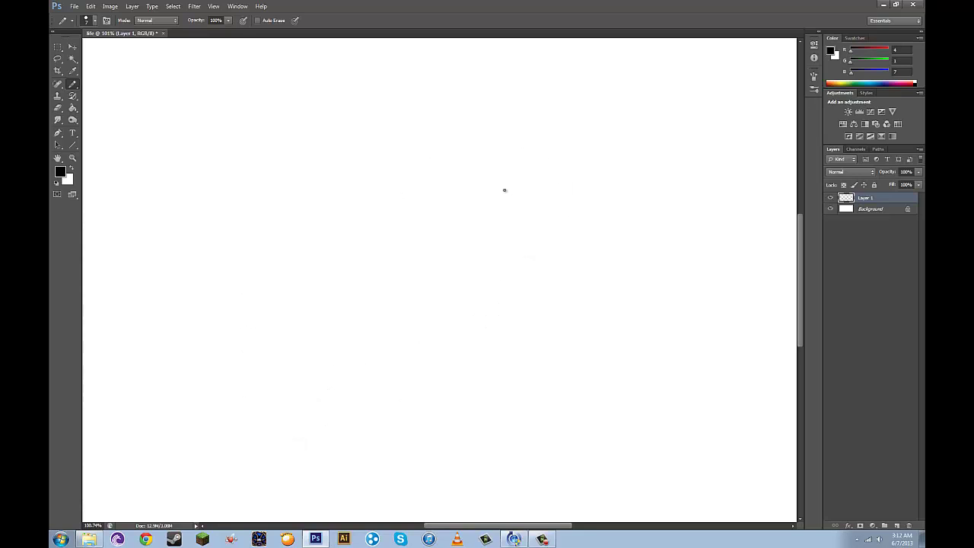
{"action": "left_click_drag", "start_coordinate": [326, 165], "coordinate": [325, 249]}
{"action": "left_click_drag", "start_coordinate": [328, 165], "coordinate": [404, 168]}
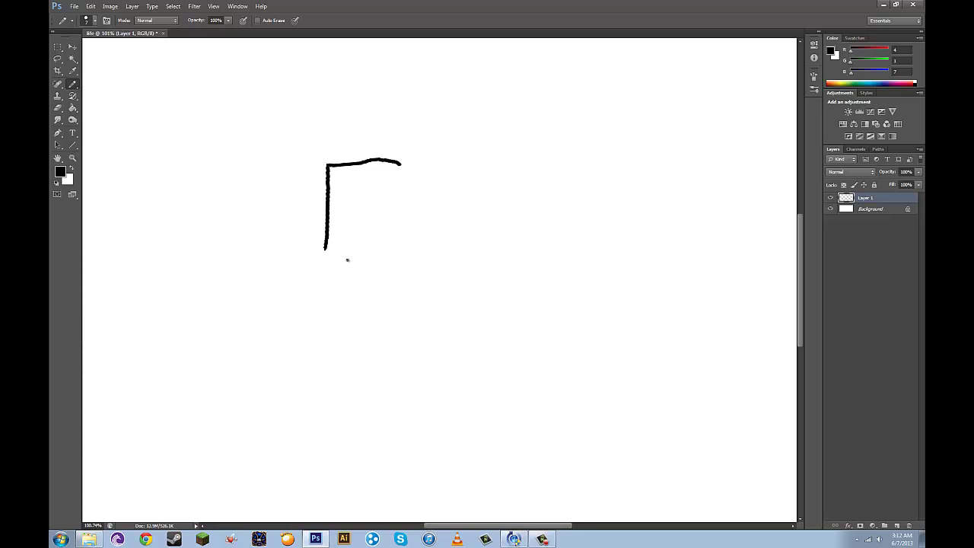
{"action": "left_click_drag", "start_coordinate": [314, 258], "coordinate": [390, 249]}
{"action": "mouse_move", "coordinate": [404, 166]}
{"action": "left_mouse_down"}
{"action": "mouse_move", "coordinate": [480, 156]}
{"action": "mouse_move", "coordinate": [479, 244]}
{"action": "mouse_move", "coordinate": [417, 250]}
{"action": "left_mouse_up"}
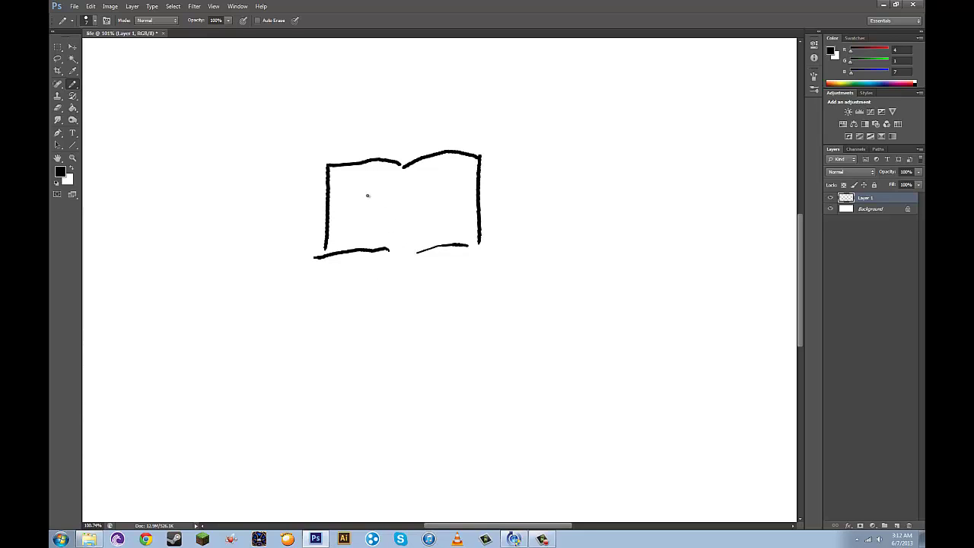
{"action": "mouse_move", "coordinate": [337, 172]}
{"action": "left_mouse_down"}
{"action": "mouse_move", "coordinate": [372, 195]}
{"action": "mouse_move", "coordinate": [339, 172]}
{"action": "mouse_move", "coordinate": [444, 185]}
{"action": "mouse_move", "coordinate": [456, 177]}
{"action": "left_mouse_up"}
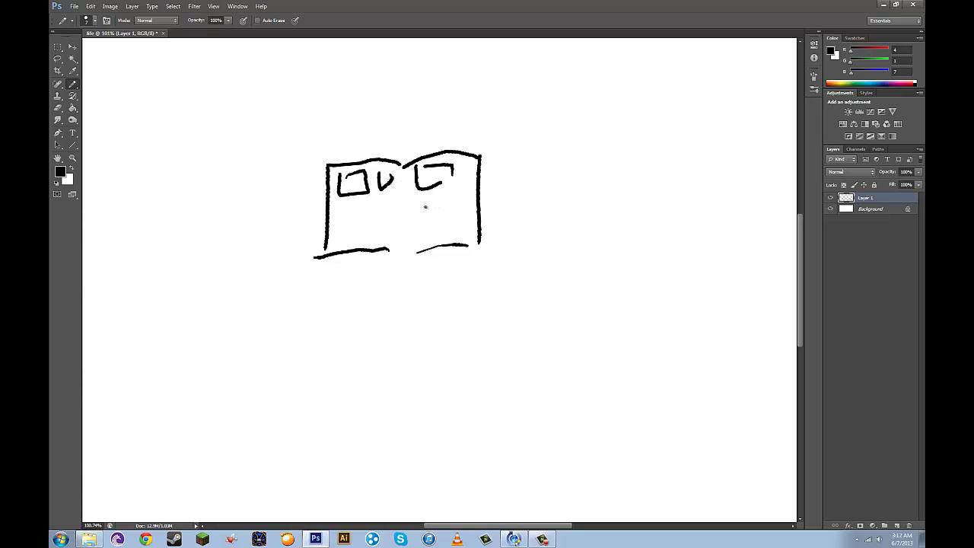
{"action": "left_click_drag", "start_coordinate": [426, 207], "coordinate": [456, 208]}
{"action": "mouse_move", "coordinate": [369, 216]}
{"action": "left_mouse_down"}
{"action": "mouse_move", "coordinate": [387, 214]}
{"action": "mouse_move", "coordinate": [353, 224]}
{"action": "left_mouse_up"}
{"action": "left_click_drag", "start_coordinate": [363, 221], "coordinate": [349, 237]}
Draw a round frowning head right of the book with two raised arms
{"action": "left_click_drag", "start_coordinate": [626, 154], "coordinate": [674, 186]}
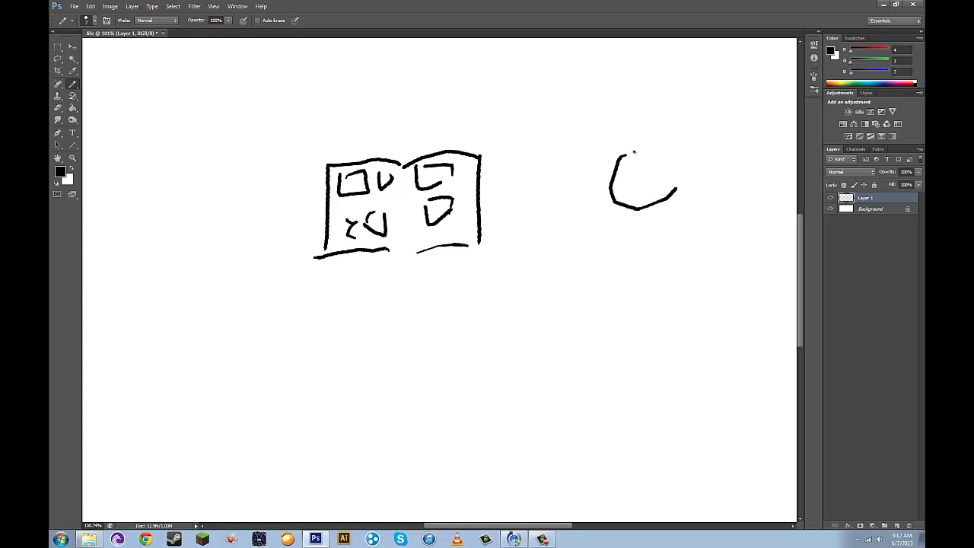
{"action": "right_click", "coordinate": [646, 160]}
{"action": "mouse_move", "coordinate": [632, 154]}
{"action": "left_mouse_down"}
{"action": "mouse_move", "coordinate": [679, 177]}
{"action": "mouse_move", "coordinate": [639, 179]}
{"action": "mouse_move", "coordinate": [664, 185]}
{"action": "left_mouse_up"}
{"action": "left_click_drag", "start_coordinate": [577, 118], "coordinate": [588, 219]}
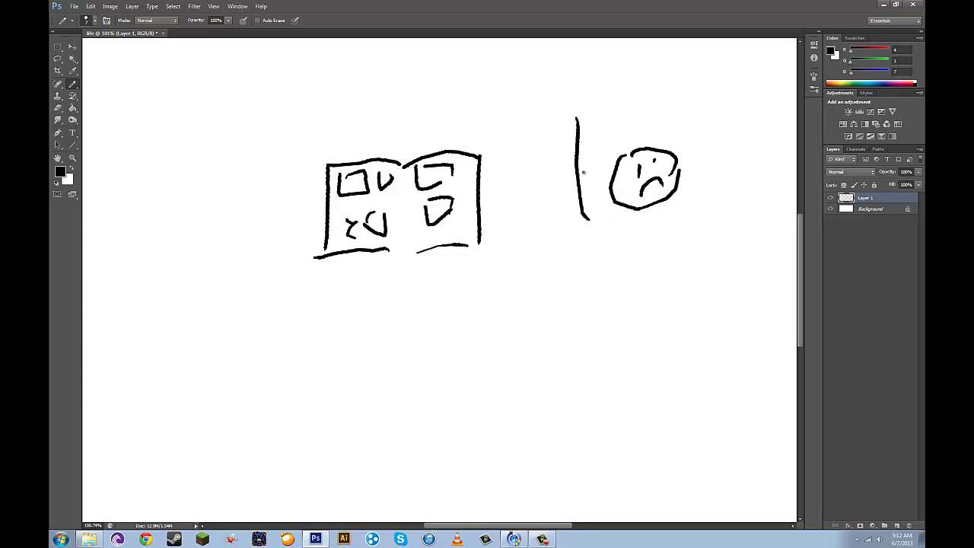
{"action": "left_click_drag", "start_coordinate": [563, 137], "coordinate": [584, 139]}
{"action": "mouse_move", "coordinate": [683, 196]}
{"action": "left_mouse_down"}
{"action": "mouse_move", "coordinate": [697, 114]}
{"action": "mouse_move", "coordinate": [713, 131]}
{"action": "left_mouse_up"}
Add the caped body with a zigzag hem and legs, then wipe Layer 1 blank
{"action": "mouse_move", "coordinate": [609, 204]}
{"action": "left_mouse_down"}
{"action": "mouse_move", "coordinate": [518, 330]}
{"action": "mouse_move", "coordinate": [585, 311]}
{"action": "mouse_move", "coordinate": [638, 317]}
{"action": "left_mouse_up"}
{"action": "left_click_drag", "start_coordinate": [624, 219], "coordinate": [630, 233]}
{"action": "left_click_drag", "start_coordinate": [638, 335], "coordinate": [628, 409]}
{"action": "mouse_move", "coordinate": [680, 219]}
{"action": "left_mouse_down"}
{"action": "mouse_move", "coordinate": [686, 389]}
{"action": "mouse_move", "coordinate": [728, 396]}
{"action": "left_mouse_up"}
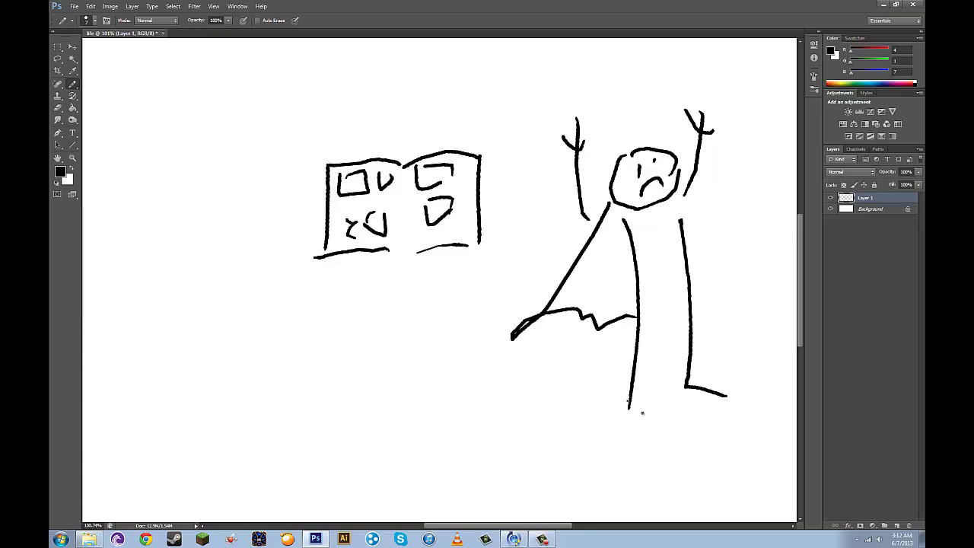
{"action": "left_click_drag", "start_coordinate": [629, 401], "coordinate": [643, 414]}
{"action": "left_click_drag", "start_coordinate": [638, 344], "coordinate": [684, 318]}
{"action": "key", "text": "ctrl+a"}
{"action": "key", "text": "Delete"}
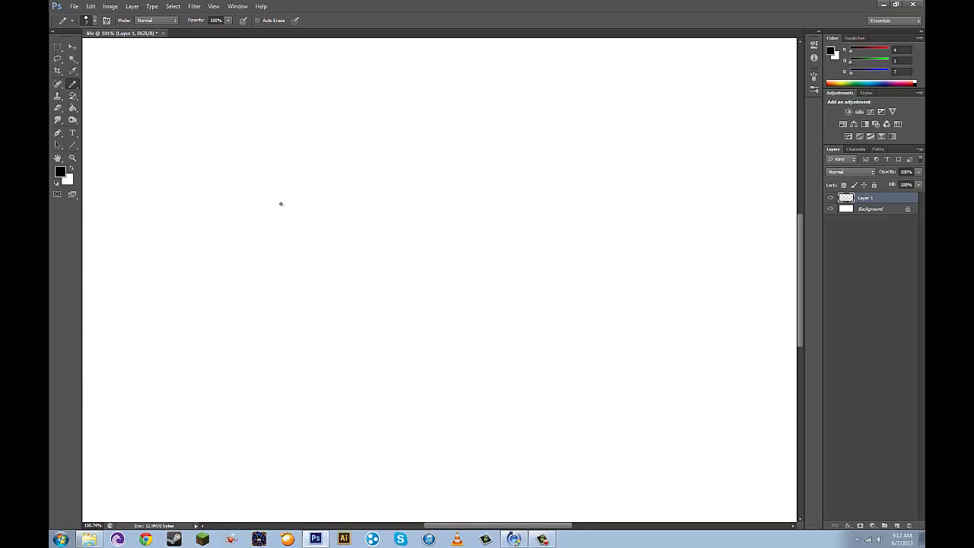
Draw a round face with spiky hair and a raised waving arm
{"action": "mouse_move", "coordinate": [262, 145]}
{"action": "left_mouse_down"}
{"action": "mouse_move", "coordinate": [245, 176]}
{"action": "mouse_move", "coordinate": [330, 198]}
{"action": "mouse_move", "coordinate": [264, 142]}
{"action": "mouse_move", "coordinate": [270, 173]}
{"action": "mouse_move", "coordinate": [303, 169]}
{"action": "mouse_move", "coordinate": [268, 192]}
{"action": "mouse_move", "coordinate": [315, 182]}
{"action": "left_mouse_up"}
{"action": "mouse_move", "coordinate": [273, 123]}
{"action": "left_mouse_down"}
{"action": "mouse_move", "coordinate": [236, 149]}
{"action": "mouse_move", "coordinate": [238, 185]}
{"action": "left_mouse_up"}
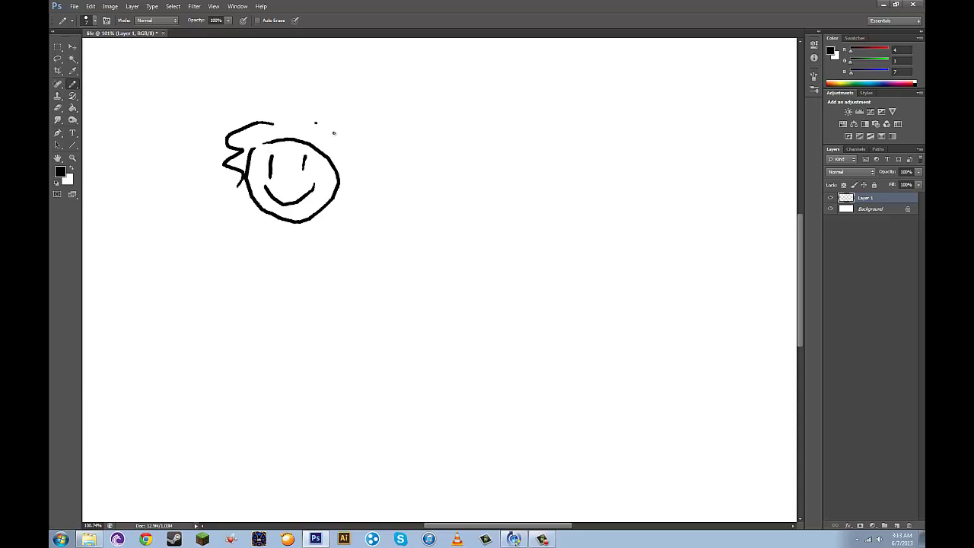
{"action": "left_click_drag", "start_coordinate": [315, 123], "coordinate": [344, 172]}
{"action": "left_click_drag", "start_coordinate": [265, 151], "coordinate": [288, 145]}
{"action": "mouse_move", "coordinate": [275, 134]}
{"action": "left_mouse_down"}
{"action": "mouse_move", "coordinate": [275, 149]}
{"action": "mouse_move", "coordinate": [324, 156]}
{"action": "left_mouse_up"}
{"action": "left_click_drag", "start_coordinate": [311, 143], "coordinate": [322, 135]}
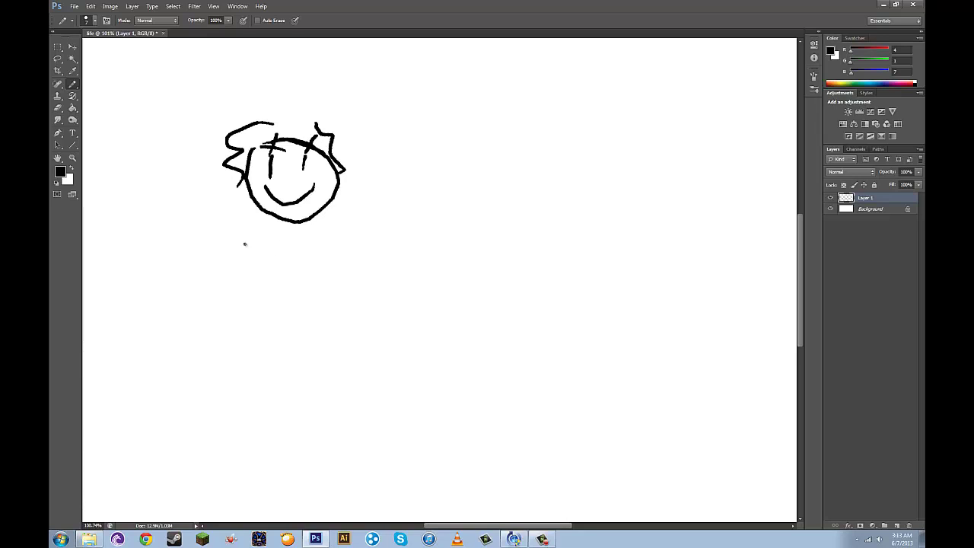
{"action": "mouse_move", "coordinate": [327, 226]}
{"action": "left_mouse_down"}
{"action": "mouse_move", "coordinate": [394, 170]}
{"action": "mouse_move", "coordinate": [384, 165]}
{"action": "mouse_move", "coordinate": [388, 176]}
{"action": "mouse_move", "coordinate": [409, 160]}
{"action": "mouse_move", "coordinate": [392, 181]}
{"action": "left_mouse_up"}
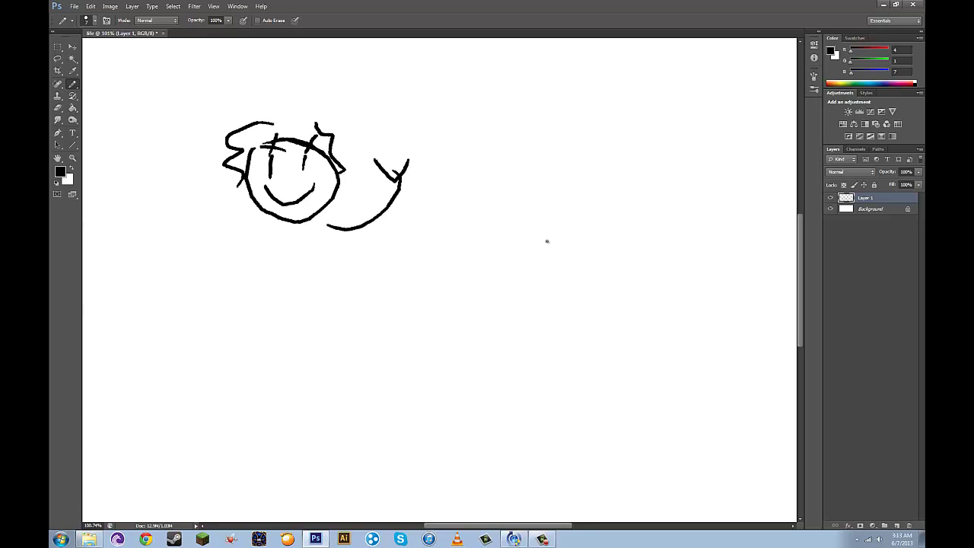
Draw a second frowning face to the right with question marks above it
{"action": "mouse_move", "coordinate": [554, 227]}
{"action": "left_mouse_down"}
{"action": "mouse_move", "coordinate": [605, 302]}
{"action": "mouse_move", "coordinate": [564, 226]}
{"action": "mouse_move", "coordinate": [569, 247]}
{"action": "mouse_move", "coordinate": [588, 249]}
{"action": "mouse_move", "coordinate": [562, 253]}
{"action": "mouse_move", "coordinate": [637, 252]}
{"action": "mouse_move", "coordinate": [624, 256]}
{"action": "left_mouse_up"}
{"action": "left_click_drag", "start_coordinate": [575, 285], "coordinate": [609, 279]}
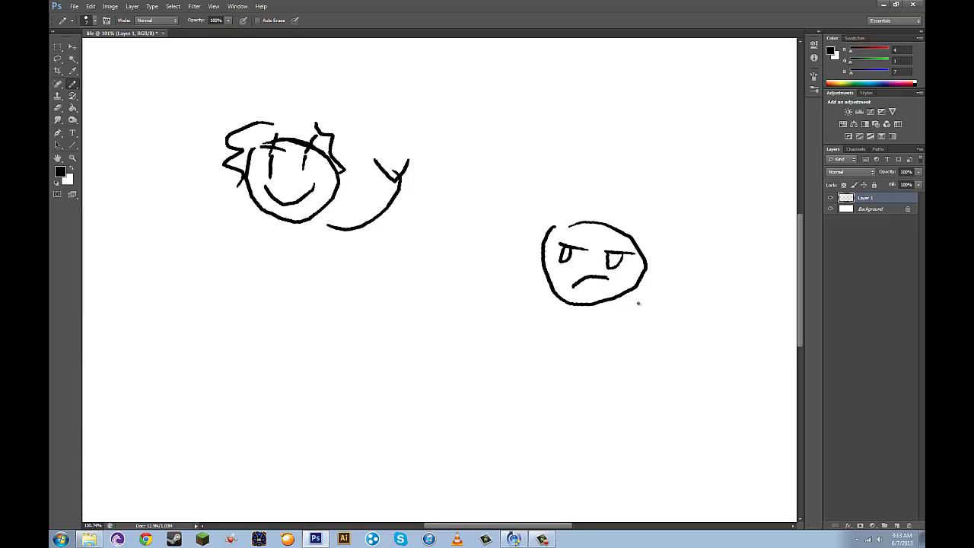
{"action": "left_click_drag", "start_coordinate": [491, 181], "coordinate": [520, 198]}
{"action": "left_click", "coordinate": [516, 211]}
{"action": "mouse_move", "coordinate": [535, 166]}
{"action": "left_mouse_down"}
{"action": "mouse_move", "coordinate": [557, 202]}
{"action": "mouse_move", "coordinate": [584, 192]}
{"action": "left_mouse_up"}
{"action": "left_click", "coordinate": [558, 203]}
{"action": "left_click", "coordinate": [599, 204]}
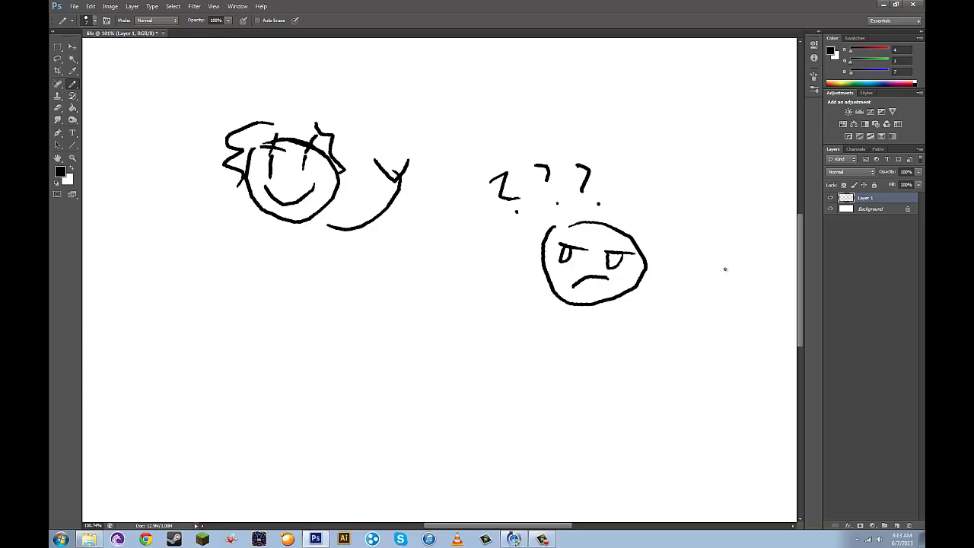
Scrawl a line of letters below the faces
{"action": "mouse_move", "coordinate": [192, 366]}
{"action": "left_mouse_down"}
{"action": "mouse_move", "coordinate": [246, 328]}
{"action": "mouse_move", "coordinate": [238, 418]}
{"action": "left_mouse_up"}
{"action": "left_click_drag", "start_coordinate": [245, 355], "coordinate": [273, 406]}
{"action": "left_click_drag", "start_coordinate": [247, 373], "coordinate": [250, 383]}
{"action": "mouse_move", "coordinate": [258, 351]}
{"action": "left_mouse_down"}
{"action": "mouse_move", "coordinate": [284, 338]}
{"action": "mouse_move", "coordinate": [310, 393]}
{"action": "mouse_move", "coordinate": [314, 353]}
{"action": "left_mouse_up"}
{"action": "mouse_move", "coordinate": [292, 348]}
{"action": "left_mouse_down"}
{"action": "mouse_move", "coordinate": [319, 323]}
{"action": "mouse_move", "coordinate": [372, 374]}
{"action": "mouse_move", "coordinate": [391, 357]}
{"action": "mouse_move", "coordinate": [443, 346]}
{"action": "mouse_move", "coordinate": [441, 328]}
{"action": "left_mouse_up"}
{"action": "mouse_move", "coordinate": [460, 297]}
{"action": "left_mouse_down"}
{"action": "mouse_move", "coordinate": [488, 335]}
{"action": "mouse_move", "coordinate": [471, 323]}
{"action": "left_mouse_up"}
Write an F and a second line of letters, then clear the canvas
{"action": "left_click_drag", "start_coordinate": [495, 283], "coordinate": [500, 328]}
{"action": "left_click_drag", "start_coordinate": [485, 286], "coordinate": [504, 274]}
{"action": "left_click_drag", "start_coordinate": [498, 302], "coordinate": [511, 292]}
{"action": "mouse_move", "coordinate": [425, 440]}
{"action": "left_mouse_down"}
{"action": "mouse_move", "coordinate": [464, 434]}
{"action": "mouse_move", "coordinate": [441, 399]}
{"action": "left_mouse_up"}
{"action": "mouse_move", "coordinate": [462, 359]}
{"action": "left_mouse_down"}
{"action": "mouse_move", "coordinate": [481, 400]}
{"action": "mouse_move", "coordinate": [524, 335]}
{"action": "mouse_move", "coordinate": [565, 402]}
{"action": "left_mouse_up"}
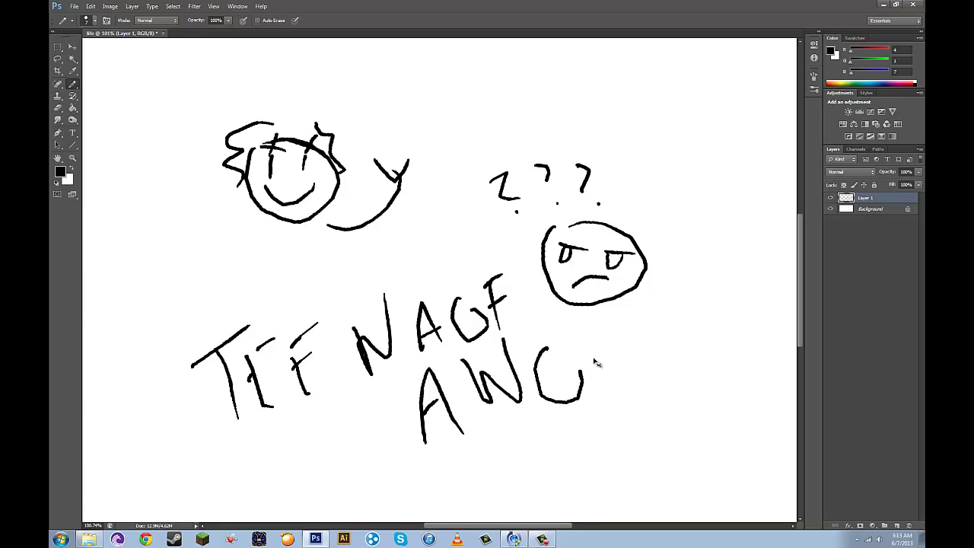
{"action": "key", "text": "ctrl+a"}
{"action": "key", "text": "Delete"}
Draw a face with a waving hand at upper left and a grinning face to the right
{"action": "mouse_move", "coordinate": [257, 154]}
{"action": "left_mouse_down"}
{"action": "mouse_move", "coordinate": [298, 191]}
{"action": "mouse_move", "coordinate": [276, 148]}
{"action": "mouse_move", "coordinate": [292, 151]}
{"action": "mouse_move", "coordinate": [261, 182]}
{"action": "mouse_move", "coordinate": [288, 163]}
{"action": "left_mouse_up"}
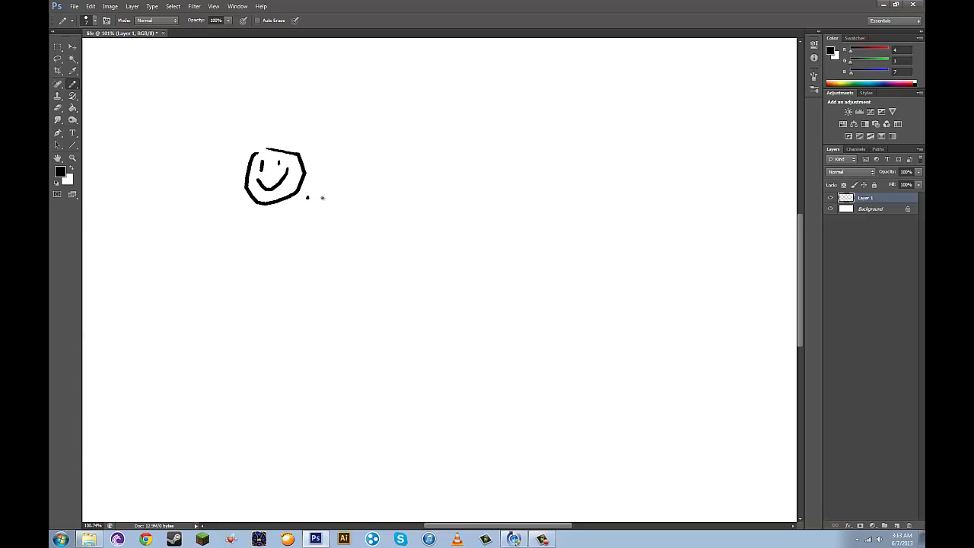
{"action": "mouse_move", "coordinate": [323, 197]}
{"action": "left_mouse_down"}
{"action": "mouse_move", "coordinate": [327, 162]}
{"action": "mouse_move", "coordinate": [318, 158]}
{"action": "mouse_move", "coordinate": [340, 140]}
{"action": "mouse_move", "coordinate": [328, 161]}
{"action": "left_mouse_up"}
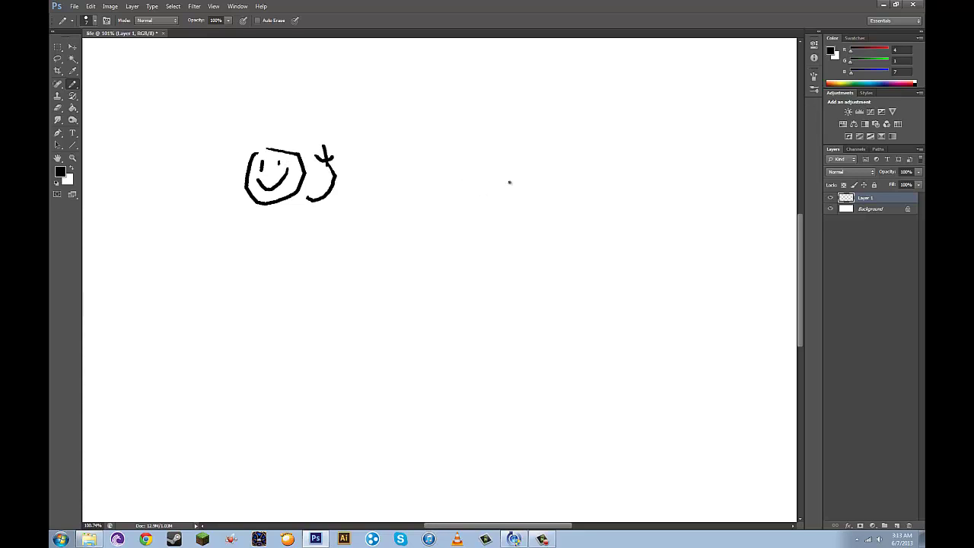
{"action": "mouse_move", "coordinate": [498, 134]}
{"action": "left_mouse_down"}
{"action": "mouse_move", "coordinate": [526, 162]}
{"action": "mouse_move", "coordinate": [499, 134]}
{"action": "mouse_move", "coordinate": [490, 155]}
{"action": "mouse_move", "coordinate": [511, 144]}
{"action": "left_mouse_up"}
{"action": "mouse_move", "coordinate": [478, 166]}
{"action": "left_mouse_down"}
{"action": "mouse_move", "coordinate": [520, 159]}
{"action": "mouse_move", "coordinate": [483, 183]}
{"action": "left_mouse_up"}
{"action": "mouse_move", "coordinate": [505, 161]}
{"action": "left_mouse_down"}
{"action": "mouse_move", "coordinate": [518, 175]}
{"action": "mouse_move", "coordinate": [575, 143]}
{"action": "left_mouse_up"}
Give both stick figures body lines, arms and legs
{"action": "left_click_drag", "start_coordinate": [265, 208], "coordinate": [265, 276]}
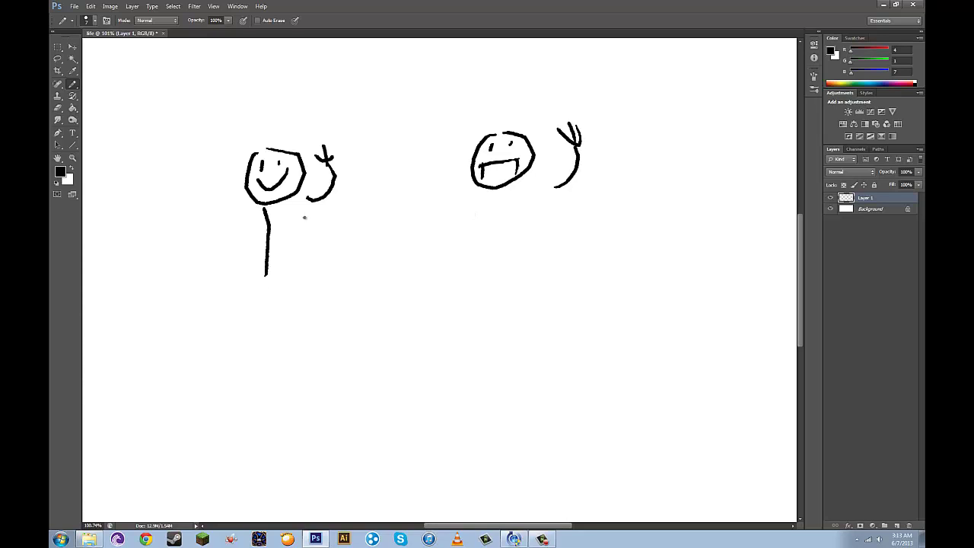
{"action": "left_click_drag", "start_coordinate": [298, 199], "coordinate": [310, 245]}
{"action": "left_click_drag", "start_coordinate": [485, 195], "coordinate": [472, 261]}
{"action": "left_click_drag", "start_coordinate": [532, 189], "coordinate": [533, 202]}
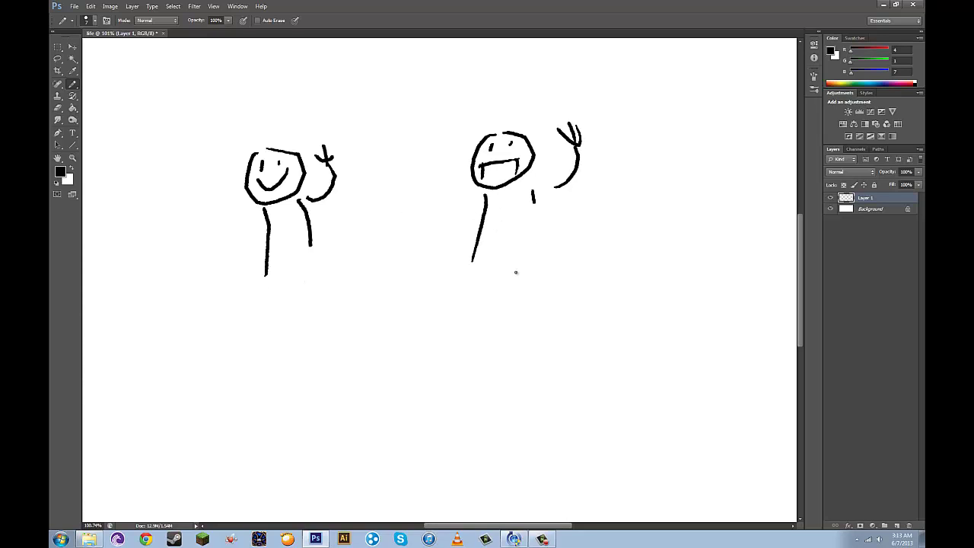
{"action": "left_click_drag", "start_coordinate": [268, 266], "coordinate": [259, 338]}
{"action": "mouse_move", "coordinate": [265, 327]}
{"action": "left_mouse_down"}
{"action": "mouse_move", "coordinate": [285, 280]}
{"action": "mouse_move", "coordinate": [315, 307]}
{"action": "left_mouse_up"}
{"action": "left_click_drag", "start_coordinate": [311, 244], "coordinate": [311, 334]}
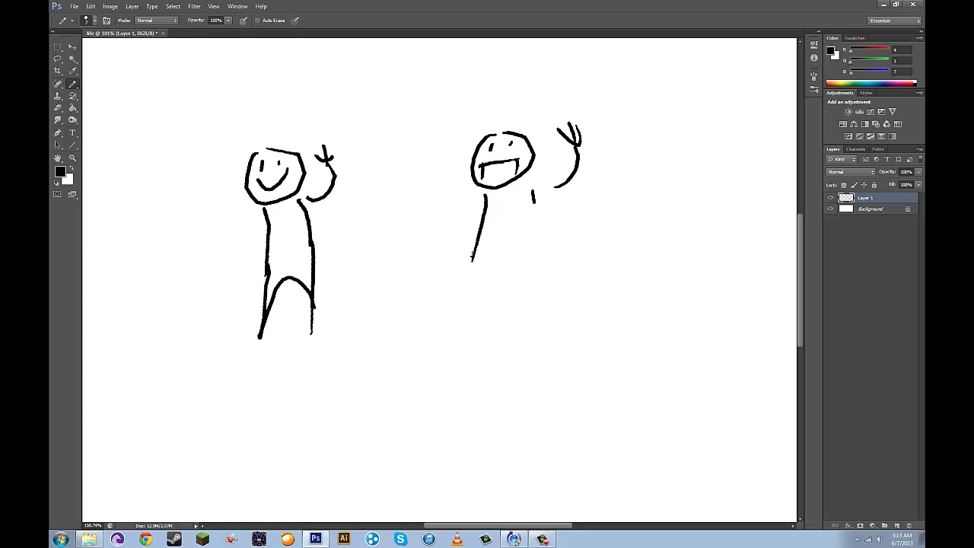
{"action": "mouse_move", "coordinate": [472, 257]}
{"action": "left_mouse_down"}
{"action": "mouse_move", "coordinate": [466, 313]}
{"action": "mouse_move", "coordinate": [494, 274]}
{"action": "mouse_move", "coordinate": [508, 303]}
{"action": "left_mouse_up"}
Add a waist line and a held box with detail marks on the left figure
{"action": "mouse_move", "coordinate": [259, 218]}
{"action": "left_mouse_down"}
{"action": "mouse_move", "coordinate": [310, 240]}
{"action": "mouse_move", "coordinate": [332, 234]}
{"action": "mouse_move", "coordinate": [339, 208]}
{"action": "mouse_move", "coordinate": [341, 229]}
{"action": "left_mouse_up"}
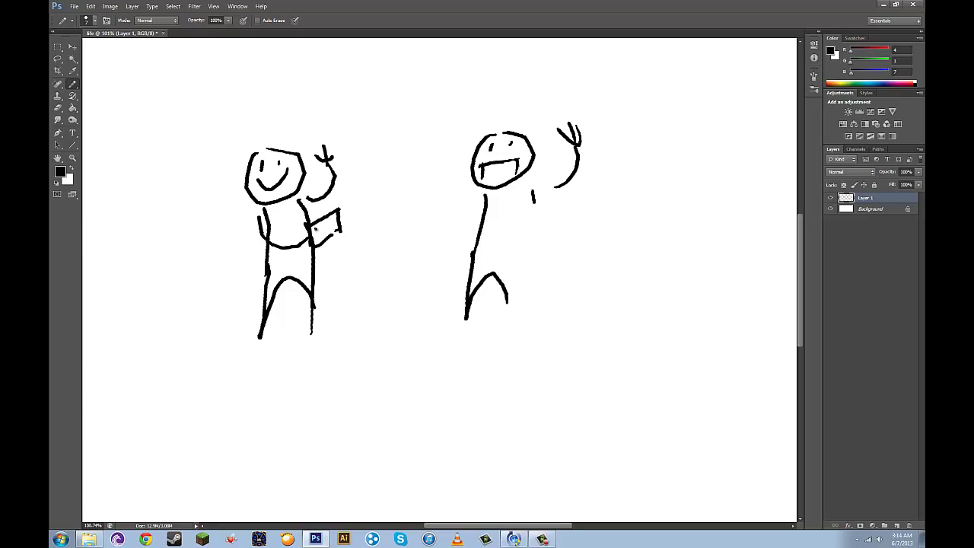
{"action": "left_click", "coordinate": [329, 223]}
{"action": "left_click", "coordinate": [327, 228]}
{"action": "left_click_drag", "start_coordinate": [331, 233], "coordinate": [337, 228]}
Write scribbled lettering above the right and left figures
{"action": "mouse_move", "coordinate": [455, 97]}
{"action": "left_mouse_down"}
{"action": "mouse_move", "coordinate": [494, 114]}
{"action": "mouse_move", "coordinate": [500, 98]}
{"action": "mouse_move", "coordinate": [524, 99]}
{"action": "left_mouse_up"}
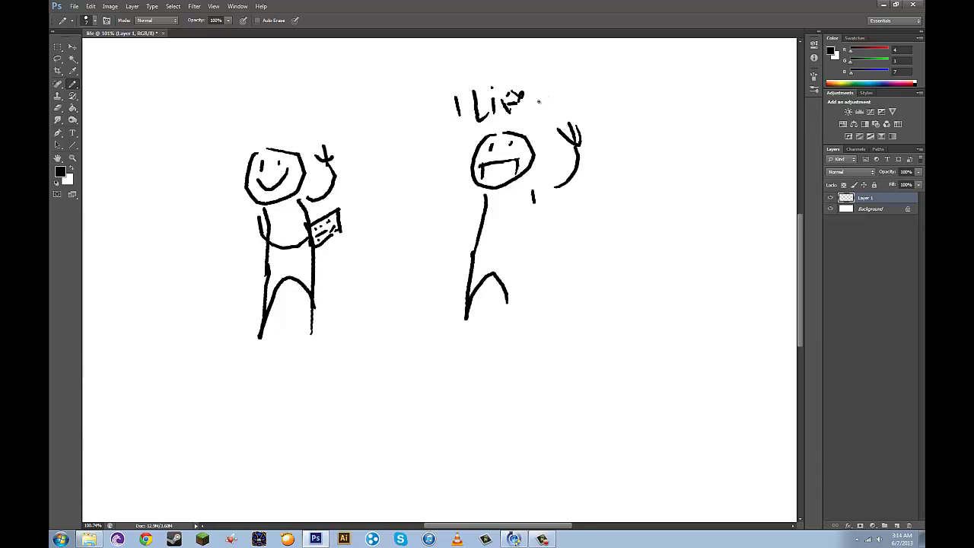
{"action": "mouse_move", "coordinate": [196, 125]}
{"action": "left_mouse_down"}
{"action": "mouse_move", "coordinate": [202, 151]}
{"action": "mouse_move", "coordinate": [213, 145]}
{"action": "left_mouse_up"}
{"action": "left_click_drag", "start_coordinate": [217, 134], "coordinate": [236, 134]}
{"action": "mouse_move", "coordinate": [220, 131]}
{"action": "left_mouse_down"}
{"action": "mouse_move", "coordinate": [231, 117]}
{"action": "mouse_move", "coordinate": [207, 140]}
{"action": "mouse_move", "coordinate": [238, 139]}
{"action": "mouse_move", "coordinate": [229, 138]}
{"action": "left_mouse_up"}
{"action": "left_click", "coordinate": [211, 117]}
{"action": "left_click_drag", "start_coordinate": [237, 137], "coordinate": [248, 134]}
{"action": "left_click_drag", "start_coordinate": [259, 111], "coordinate": [262, 135]}
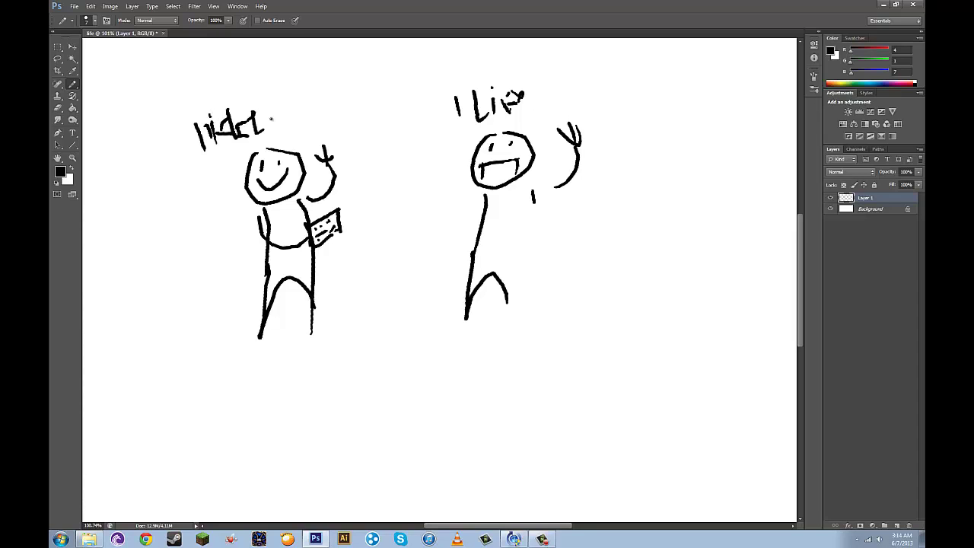
Enclose both figures in a large heart outline, then select all
{"action": "mouse_move", "coordinate": [363, 102]}
{"action": "left_mouse_down"}
{"action": "mouse_move", "coordinate": [358, 94]}
{"action": "mouse_move", "coordinate": [211, 248]}
{"action": "left_mouse_up"}
{"action": "mouse_move", "coordinate": [371, 117]}
{"action": "left_mouse_down"}
{"action": "mouse_move", "coordinate": [439, 72]}
{"action": "mouse_move", "coordinate": [435, 384]}
{"action": "mouse_move", "coordinate": [394, 404]}
{"action": "left_mouse_up"}
{"action": "left_click_drag", "start_coordinate": [195, 234], "coordinate": [304, 375]}
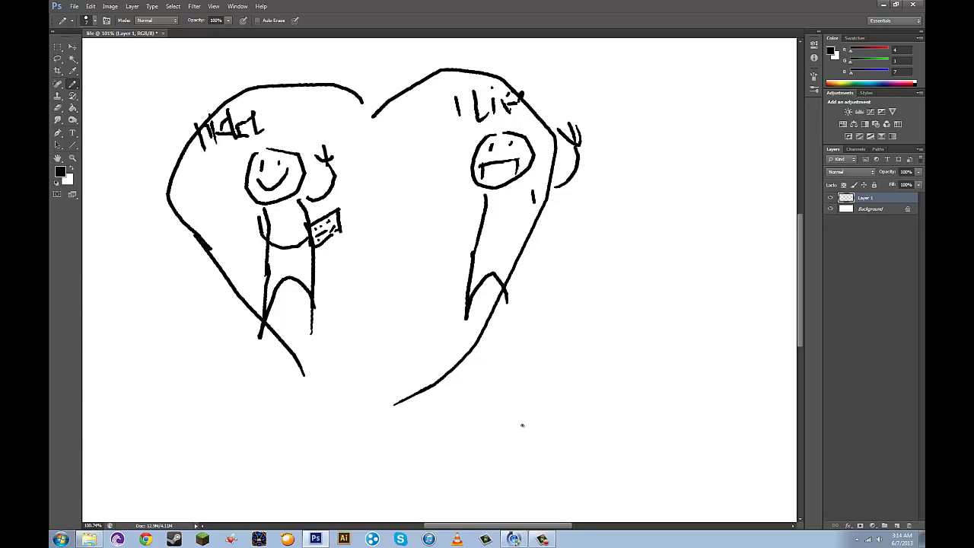
{"action": "key", "text": "ctrl+a"}
Clear the layer and draw a frowning figure with a raised arm holding an object
{"action": "key", "text": "Delete"}
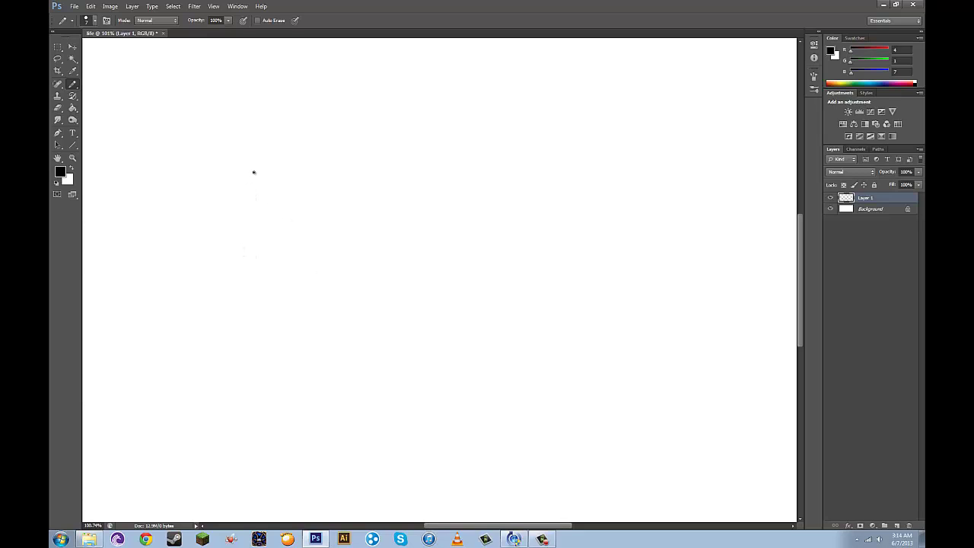
{"action": "mouse_move", "coordinate": [254, 172]}
{"action": "left_mouse_down"}
{"action": "mouse_move", "coordinate": [272, 280]}
{"action": "mouse_move", "coordinate": [287, 144]}
{"action": "mouse_move", "coordinate": [254, 148]}
{"action": "mouse_move", "coordinate": [270, 203]}
{"action": "mouse_move", "coordinate": [294, 187]}
{"action": "left_mouse_up"}
{"action": "left_click_drag", "start_coordinate": [287, 249], "coordinate": [322, 242]}
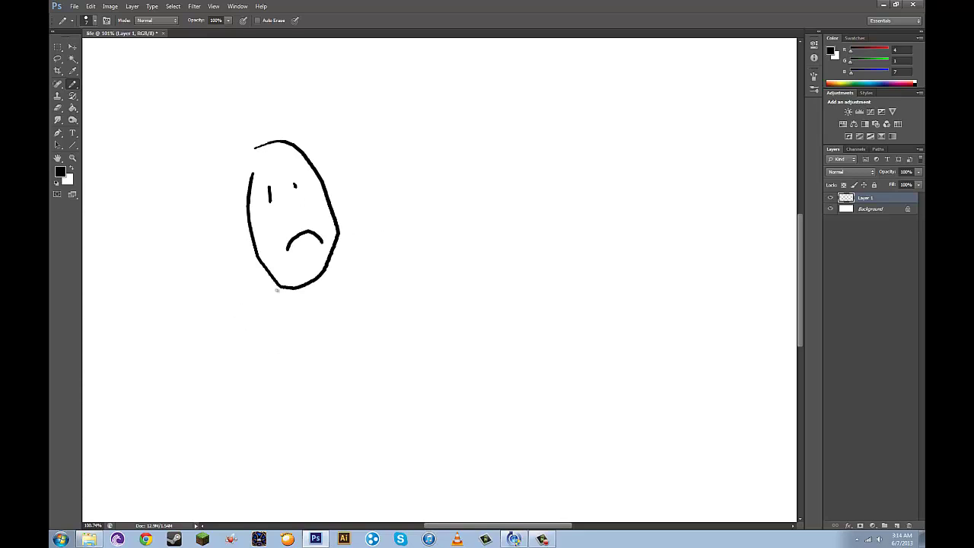
{"action": "mouse_move", "coordinate": [327, 278]}
{"action": "left_mouse_down"}
{"action": "mouse_move", "coordinate": [361, 225]}
{"action": "mouse_move", "coordinate": [335, 264]}
{"action": "mouse_move", "coordinate": [376, 281]}
{"action": "mouse_move", "coordinate": [343, 337]}
{"action": "left_mouse_up"}
{"action": "mouse_move", "coordinate": [280, 297]}
{"action": "left_mouse_down"}
{"action": "mouse_move", "coordinate": [235, 343]}
{"action": "mouse_move", "coordinate": [373, 356]}
{"action": "mouse_move", "coordinate": [389, 392]}
{"action": "left_mouse_up"}
{"action": "left_click_drag", "start_coordinate": [382, 349], "coordinate": [375, 368]}
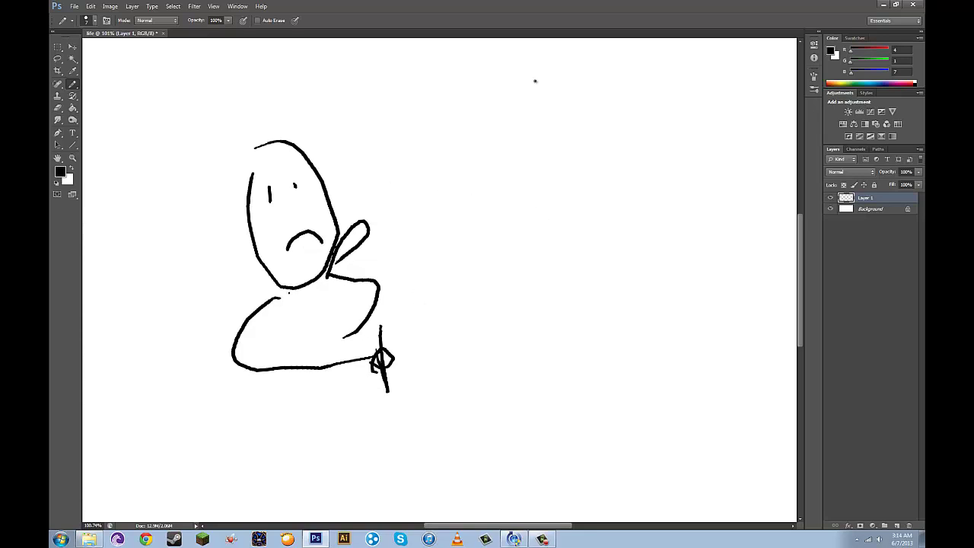
Draw a scowling head with frowning eyebrows and zigzag spiky hair at top right
{"action": "mouse_move", "coordinate": [495, 86]}
{"action": "left_mouse_down"}
{"action": "mouse_move", "coordinate": [524, 166]}
{"action": "mouse_move", "coordinate": [589, 121]}
{"action": "mouse_move", "coordinate": [535, 71]}
{"action": "left_mouse_up"}
{"action": "mouse_move", "coordinate": [503, 105]}
{"action": "left_mouse_down"}
{"action": "mouse_move", "coordinate": [516, 121]}
{"action": "mouse_move", "coordinate": [571, 115]}
{"action": "left_mouse_up"}
{"action": "left_click_drag", "start_coordinate": [508, 99], "coordinate": [573, 103]}
{"action": "left_click_drag", "start_coordinate": [522, 144], "coordinate": [545, 142]}
{"action": "left_click_drag", "start_coordinate": [484, 64], "coordinate": [466, 114]}
{"action": "mouse_move", "coordinate": [502, 67]}
{"action": "left_mouse_down"}
{"action": "mouse_move", "coordinate": [567, 80]}
{"action": "mouse_move", "coordinate": [597, 99]}
{"action": "mouse_move", "coordinate": [597, 125]}
{"action": "left_mouse_up"}
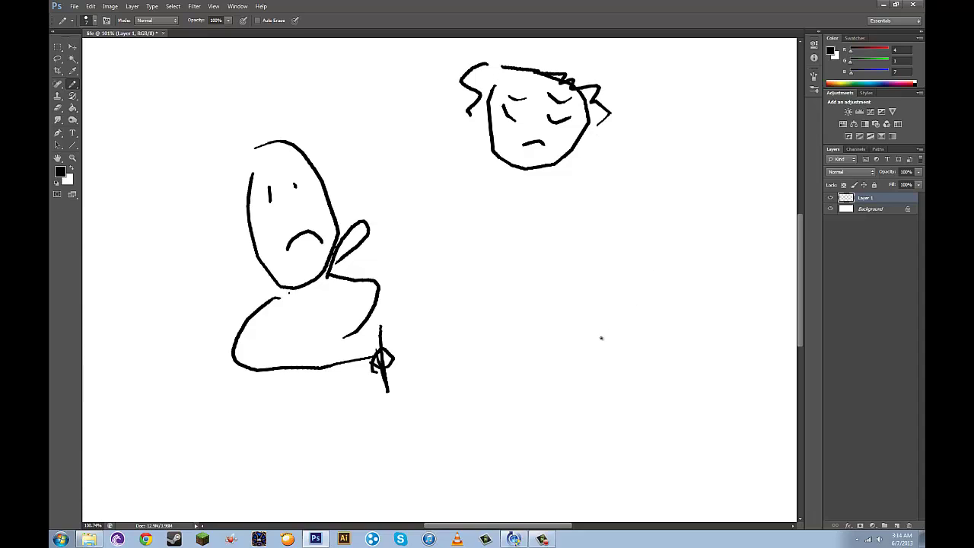
Draw a big sad face with two eyes and a large frown, then delete the sketch
{"action": "left_click_drag", "start_coordinate": [564, 309], "coordinate": [566, 334]}
{"action": "left_click_drag", "start_coordinate": [614, 304], "coordinate": [615, 323]}
{"action": "left_click_drag", "start_coordinate": [597, 363], "coordinate": [692, 407]}
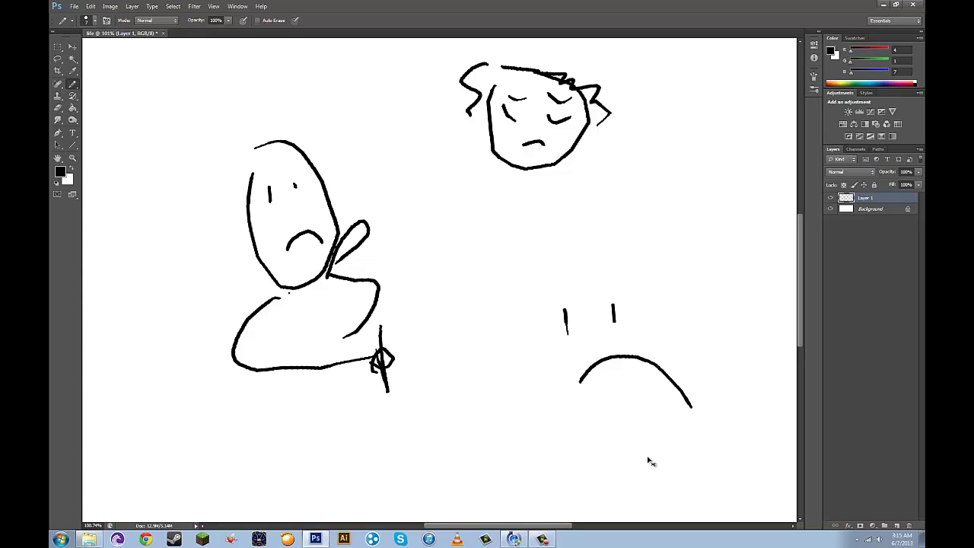
{"action": "key", "text": "Delete"}
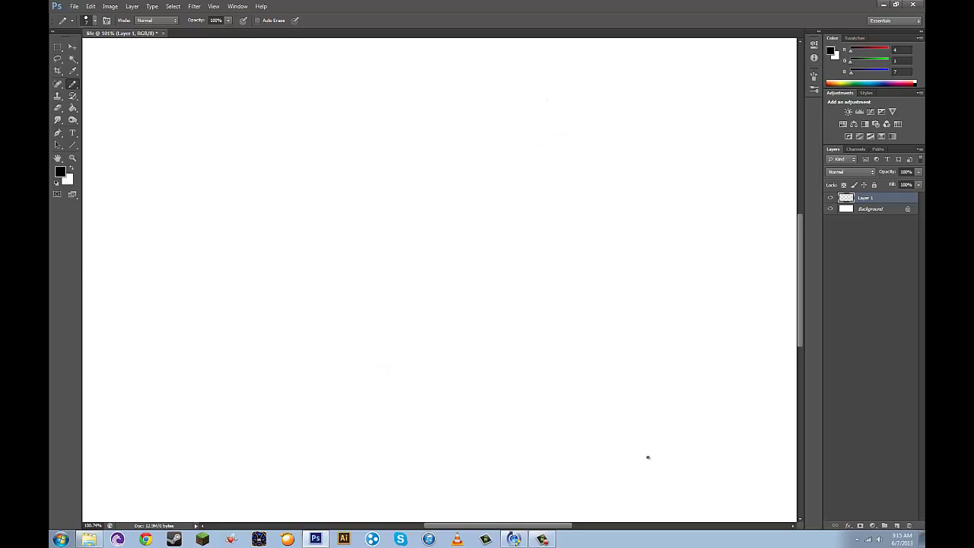
Paint three diagonal speed lines and a smiling head wearing a cap
{"action": "left_click_drag", "start_coordinate": [270, 277], "coordinate": [450, 179]}
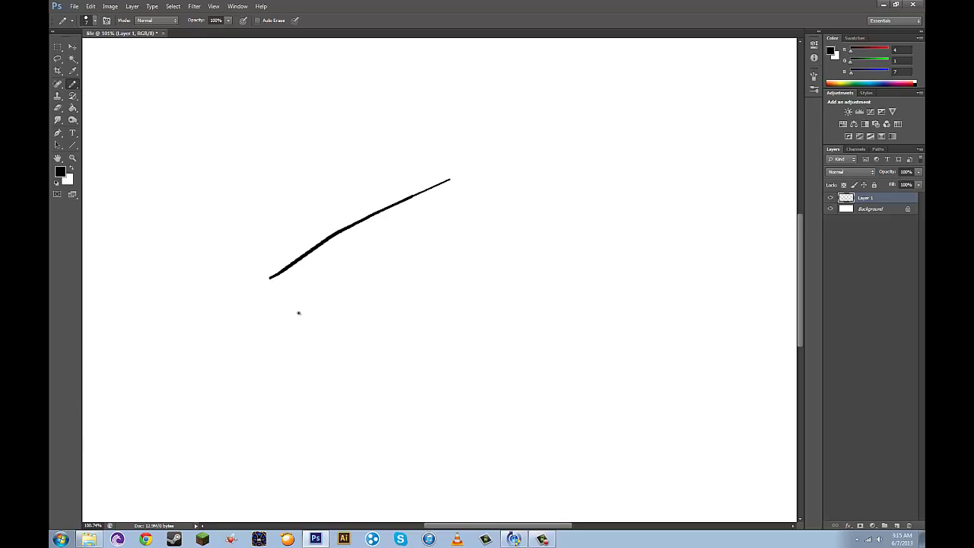
{"action": "left_click_drag", "start_coordinate": [297, 312], "coordinate": [469, 212]}
{"action": "left_click_drag", "start_coordinate": [357, 342], "coordinate": [450, 279]}
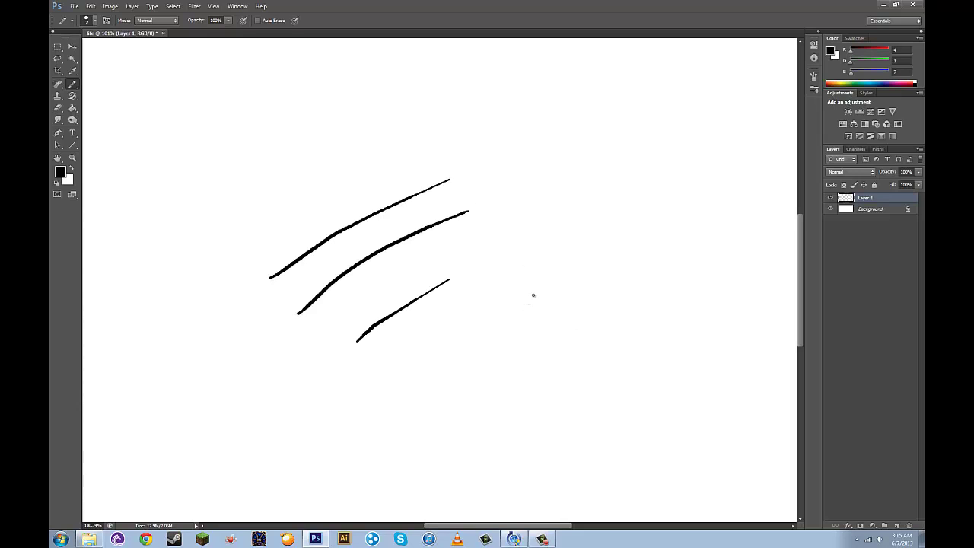
{"action": "mouse_move", "coordinate": [539, 291]}
{"action": "left_mouse_down"}
{"action": "mouse_move", "coordinate": [578, 265]}
{"action": "mouse_move", "coordinate": [547, 298]}
{"action": "mouse_move", "coordinate": [564, 290]}
{"action": "mouse_move", "coordinate": [575, 314]}
{"action": "left_mouse_up"}
{"action": "left_click", "coordinate": [564, 281]}
{"action": "left_click_drag", "start_coordinate": [527, 282], "coordinate": [635, 240]}
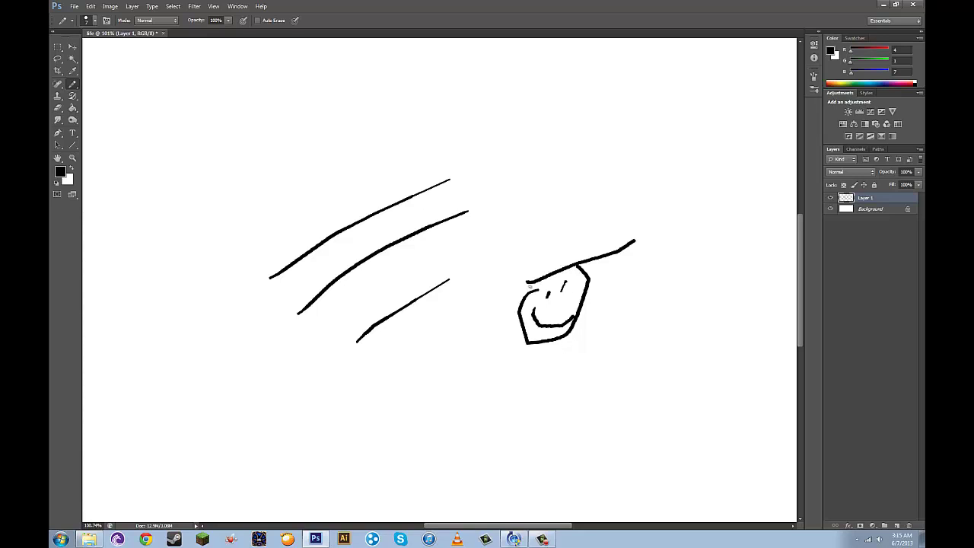
{"action": "mouse_move", "coordinate": [528, 282]}
{"action": "left_mouse_down"}
{"action": "mouse_move", "coordinate": [569, 248]}
{"action": "mouse_move", "coordinate": [574, 261]}
{"action": "left_mouse_up"}
Give the figure raised arms with hands and two legs
{"action": "mouse_move", "coordinate": [470, 269]}
{"action": "left_mouse_down"}
{"action": "mouse_move", "coordinate": [518, 340]}
{"action": "mouse_move", "coordinate": [640, 296]}
{"action": "left_mouse_up"}
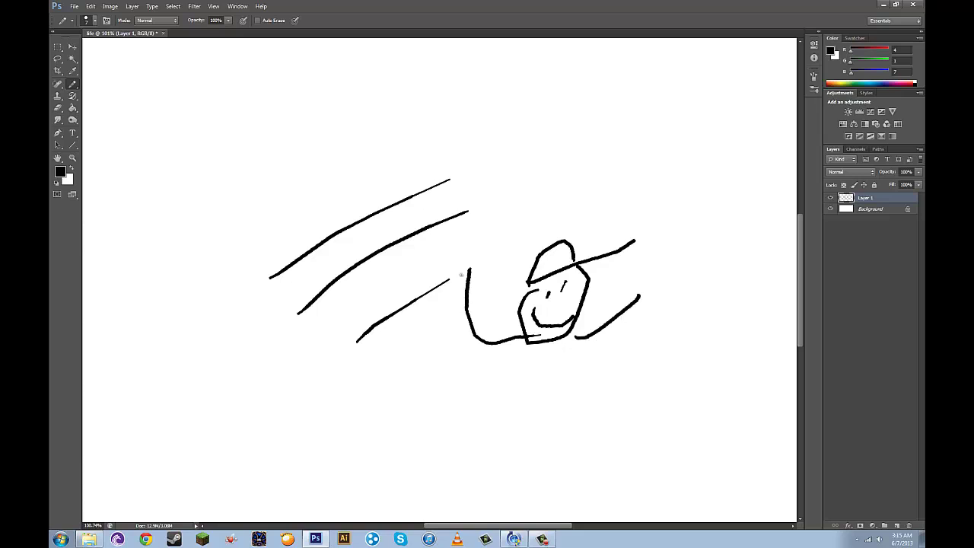
{"action": "left_click_drag", "start_coordinate": [447, 269], "coordinate": [492, 261]}
{"action": "left_click_drag", "start_coordinate": [623, 279], "coordinate": [666, 292]}
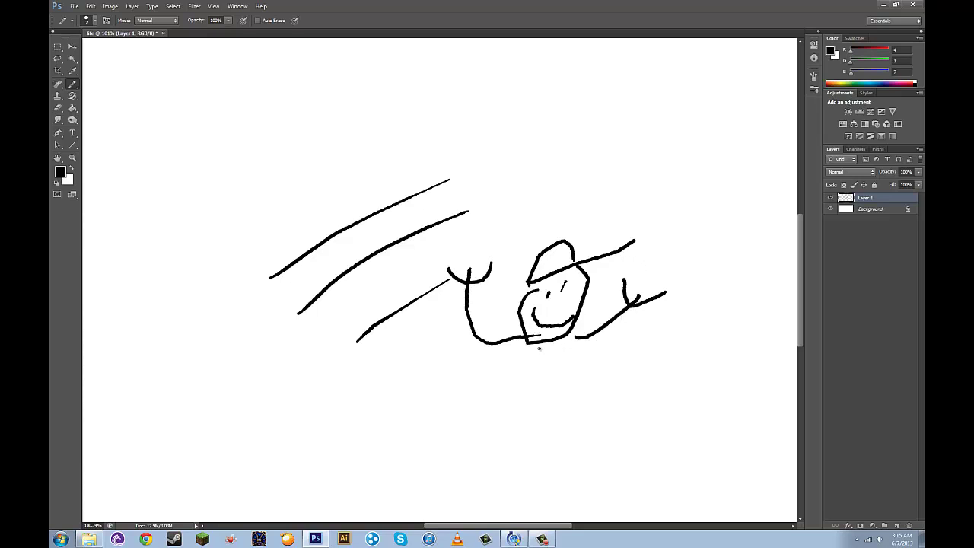
{"action": "left_click_drag", "start_coordinate": [525, 339], "coordinate": [496, 435]}
{"action": "mouse_move", "coordinate": [571, 338]}
{"action": "left_mouse_down"}
{"action": "mouse_move", "coordinate": [551, 432]}
{"action": "mouse_move", "coordinate": [518, 432]}
{"action": "mouse_move", "coordinate": [601, 431]}
{"action": "left_mouse_up"}
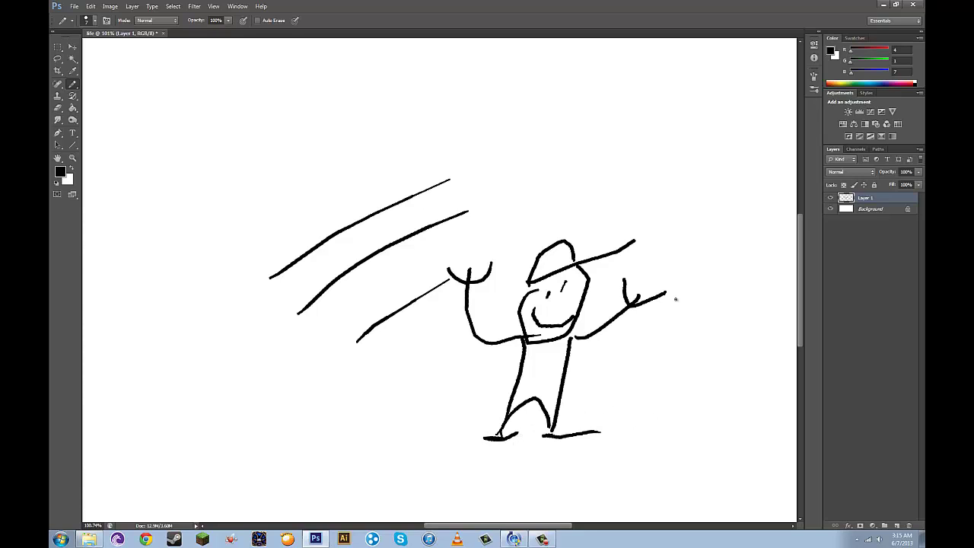
Draw a rectangular door at upper right crossed by two diagonal lines
{"action": "left_click_drag", "start_coordinate": [598, 93], "coordinate": [600, 191]}
{"action": "left_click_drag", "start_coordinate": [597, 92], "coordinate": [663, 204]}
{"action": "left_click_drag", "start_coordinate": [601, 198], "coordinate": [664, 184]}
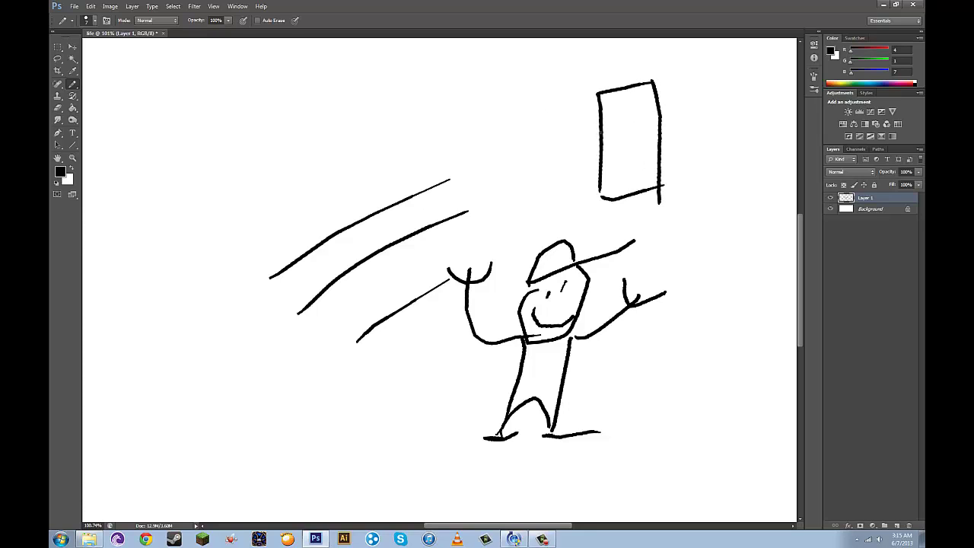
{"action": "left_click_drag", "start_coordinate": [600, 130], "coordinate": [670, 86]}
{"action": "left_click_drag", "start_coordinate": [603, 186], "coordinate": [681, 133]}
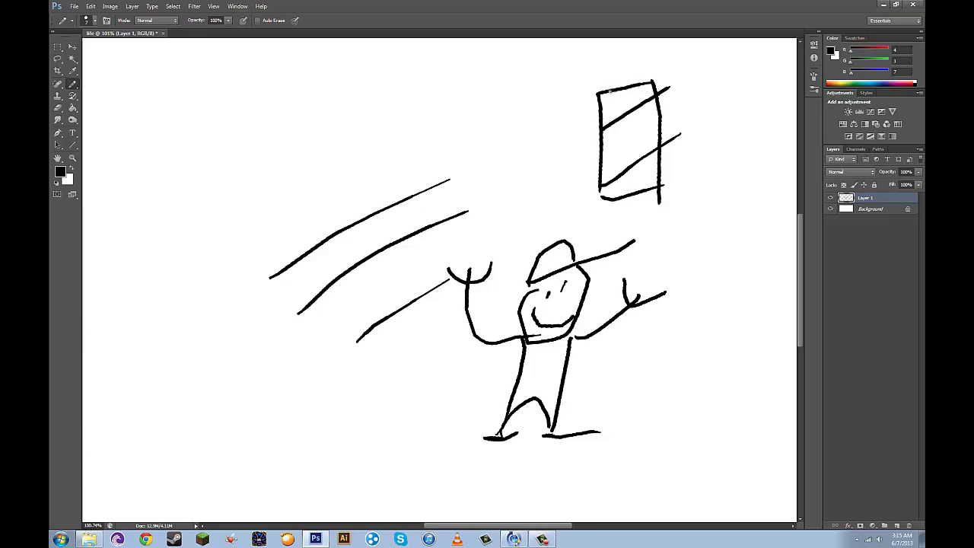
Undo the stick figure and draw a crying face with closed eyes, eyebrows, frown and tears
{"action": "key", "text": "ctrl+alt+z"}
{"action": "key", "text": "ctrl+alt+z"}
{"action": "key", "text": "ctrl+alt+z"}
{"action": "key", "text": "ctrl+alt+z"}
{"action": "key", "text": "ctrl+alt+z"}
{"action": "key", "text": "ctrl+alt+z"}
{"action": "key", "text": "ctrl+alt+z"}
{"action": "key", "text": "ctrl+alt+z"}
{"action": "key", "text": "ctrl+alt+z"}
{"action": "key", "text": "ctrl+alt+z"}
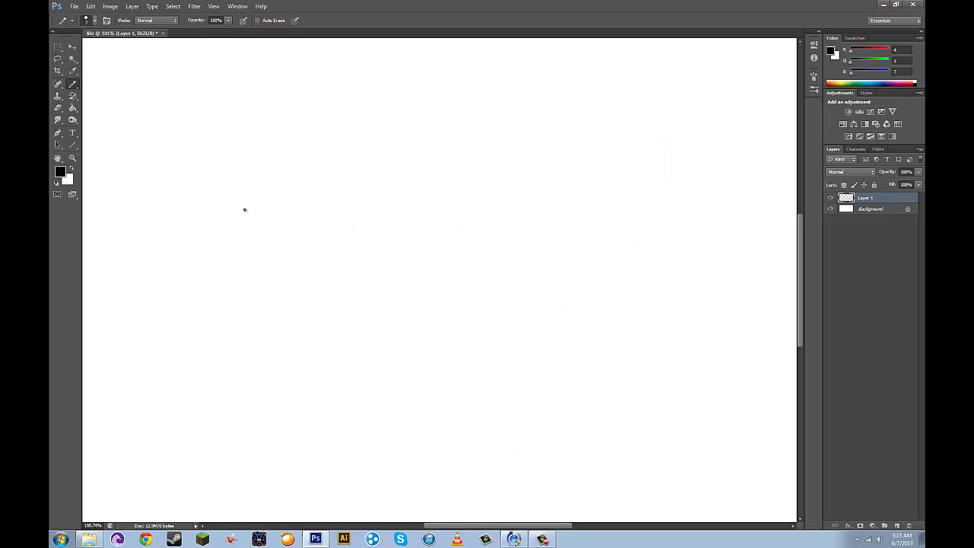
{"action": "left_click_drag", "start_coordinate": [241, 237], "coordinate": [388, 240]}
{"action": "left_click_drag", "start_coordinate": [276, 215], "coordinate": [298, 200]}
{"action": "left_click_drag", "start_coordinate": [343, 202], "coordinate": [373, 219]}
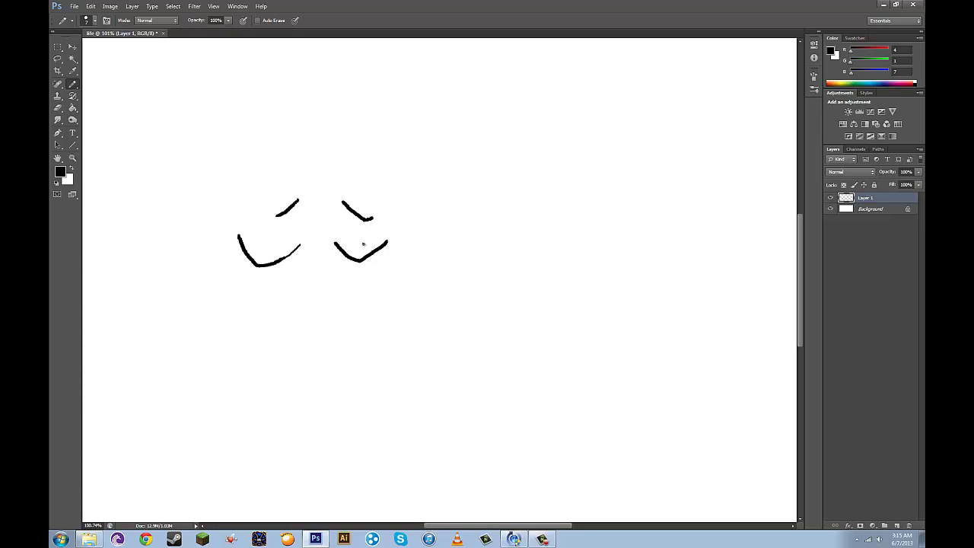
{"action": "left_click_drag", "start_coordinate": [288, 327], "coordinate": [354, 331]}
{"action": "left_click_drag", "start_coordinate": [238, 251], "coordinate": [236, 237]}
{"action": "mouse_move", "coordinate": [382, 247]}
{"action": "left_mouse_down"}
{"action": "mouse_move", "coordinate": [393, 250]}
{"action": "mouse_move", "coordinate": [386, 260]}
{"action": "left_mouse_up"}
{"action": "mouse_move", "coordinate": [229, 277]}
{"action": "left_mouse_down"}
{"action": "mouse_move", "coordinate": [225, 288]}
{"action": "mouse_move", "coordinate": [240, 283]}
{"action": "left_mouse_up"}
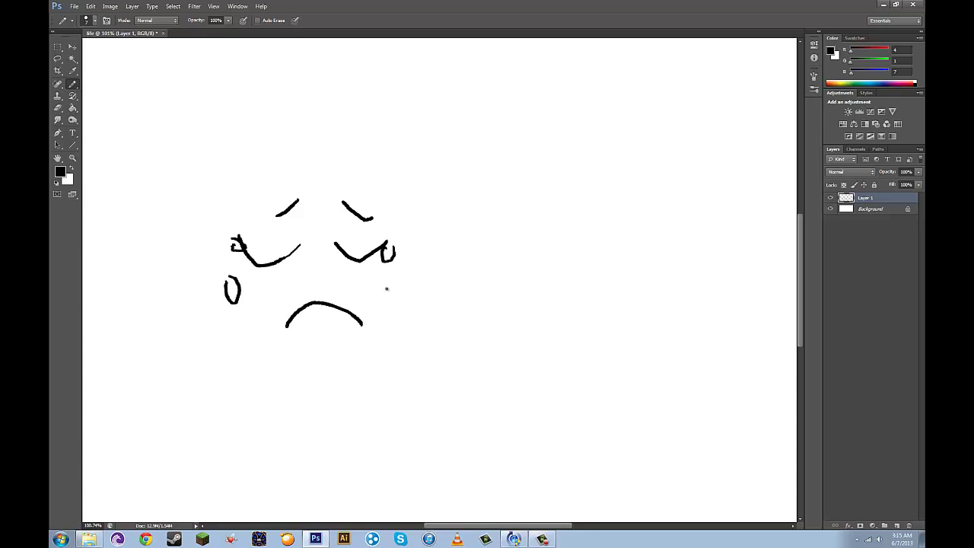
{"action": "left_click_drag", "start_coordinate": [387, 289], "coordinate": [392, 309]}
{"action": "mouse_move", "coordinate": [235, 329]}
{"action": "left_mouse_down"}
{"action": "mouse_move", "coordinate": [330, 342]}
{"action": "mouse_move", "coordinate": [369, 327]}
{"action": "left_mouse_up"}
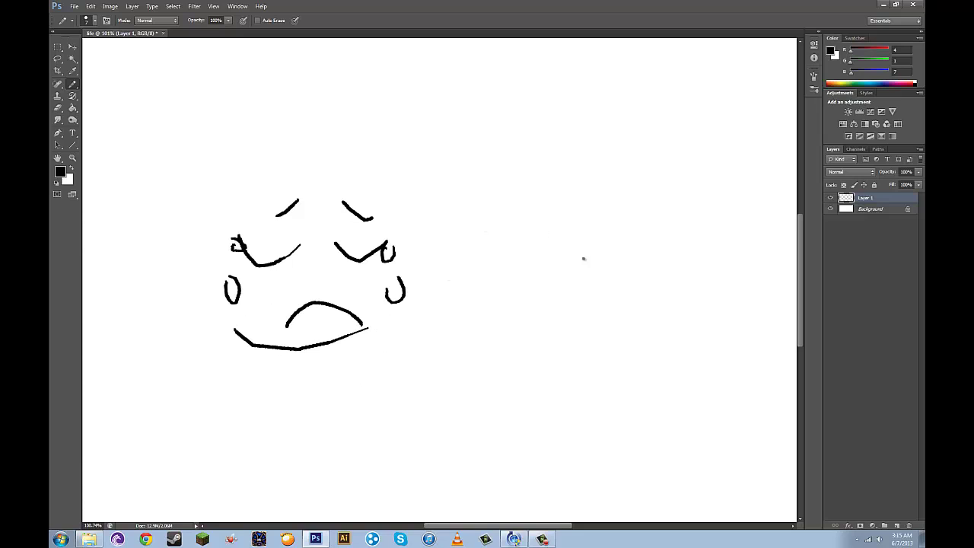
Draw a spiky-haired face on the right and balloons with strings between the faces
{"action": "mouse_move", "coordinate": [600, 235]}
{"action": "left_mouse_down"}
{"action": "mouse_move", "coordinate": [624, 260]}
{"action": "mouse_move", "coordinate": [629, 291]}
{"action": "left_mouse_up"}
{"action": "mouse_move", "coordinate": [582, 231]}
{"action": "left_mouse_down"}
{"action": "mouse_move", "coordinate": [606, 302]}
{"action": "mouse_move", "coordinate": [635, 302]}
{"action": "left_mouse_up"}
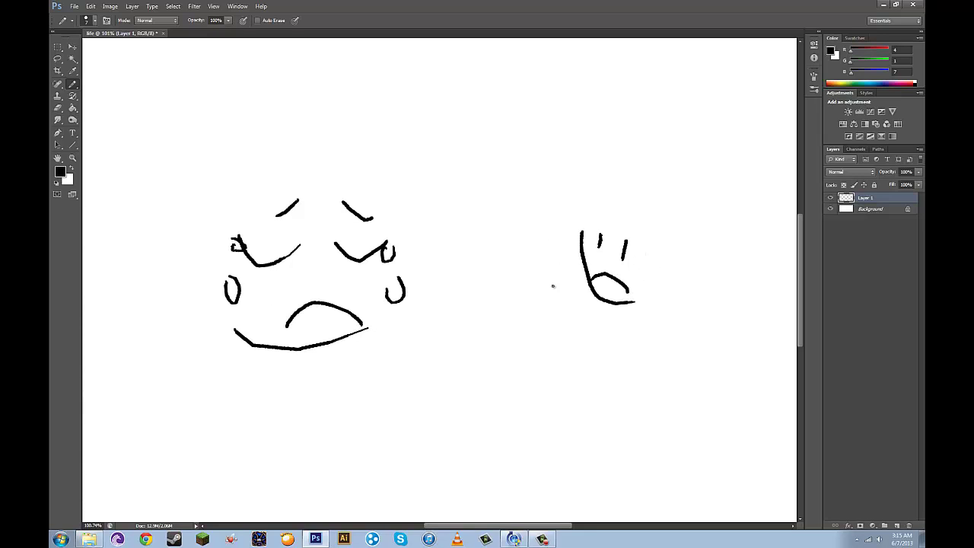
{"action": "mouse_move", "coordinate": [618, 225]}
{"action": "left_mouse_down"}
{"action": "mouse_move", "coordinate": [654, 268]}
{"action": "mouse_move", "coordinate": [646, 262]}
{"action": "left_mouse_up"}
{"action": "left_click_drag", "start_coordinate": [647, 227], "coordinate": [602, 238]}
{"action": "mouse_move", "coordinate": [607, 223]}
{"action": "left_mouse_down"}
{"action": "mouse_move", "coordinate": [609, 242]}
{"action": "mouse_move", "coordinate": [591, 239]}
{"action": "left_mouse_up"}
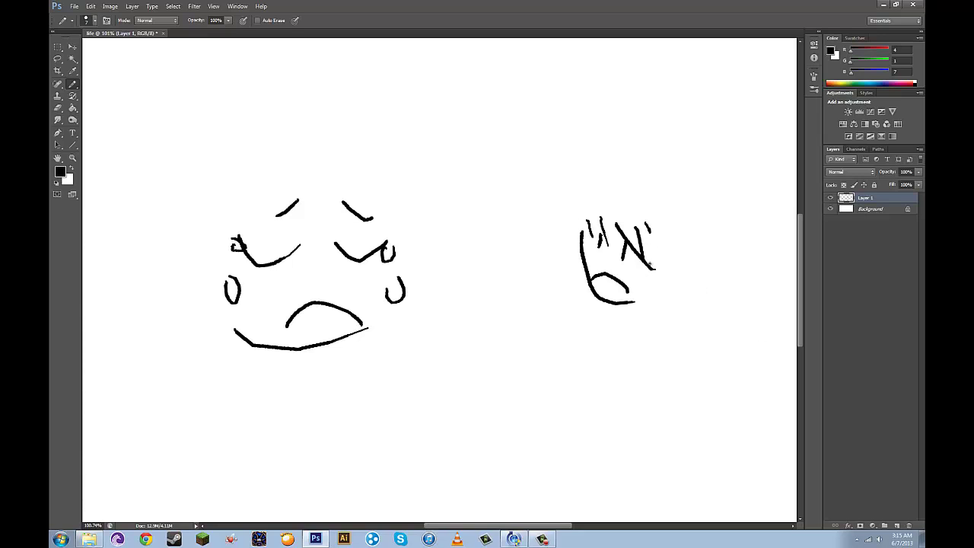
{"action": "mouse_move", "coordinate": [647, 299]}
{"action": "left_mouse_down"}
{"action": "mouse_move", "coordinate": [662, 258]}
{"action": "mouse_move", "coordinate": [680, 267]}
{"action": "mouse_move", "coordinate": [651, 286]}
{"action": "left_mouse_up"}
{"action": "mouse_move", "coordinate": [494, 199]}
{"action": "left_mouse_down"}
{"action": "mouse_move", "coordinate": [509, 221]}
{"action": "mouse_move", "coordinate": [517, 197]}
{"action": "mouse_move", "coordinate": [531, 197]}
{"action": "mouse_move", "coordinate": [477, 198]}
{"action": "mouse_move", "coordinate": [453, 220]}
{"action": "mouse_move", "coordinate": [455, 211]}
{"action": "mouse_move", "coordinate": [455, 248]}
{"action": "mouse_move", "coordinate": [474, 232]}
{"action": "mouse_move", "coordinate": [503, 245]}
{"action": "left_mouse_up"}
{"action": "left_click_drag", "start_coordinate": [530, 222], "coordinate": [531, 241]}
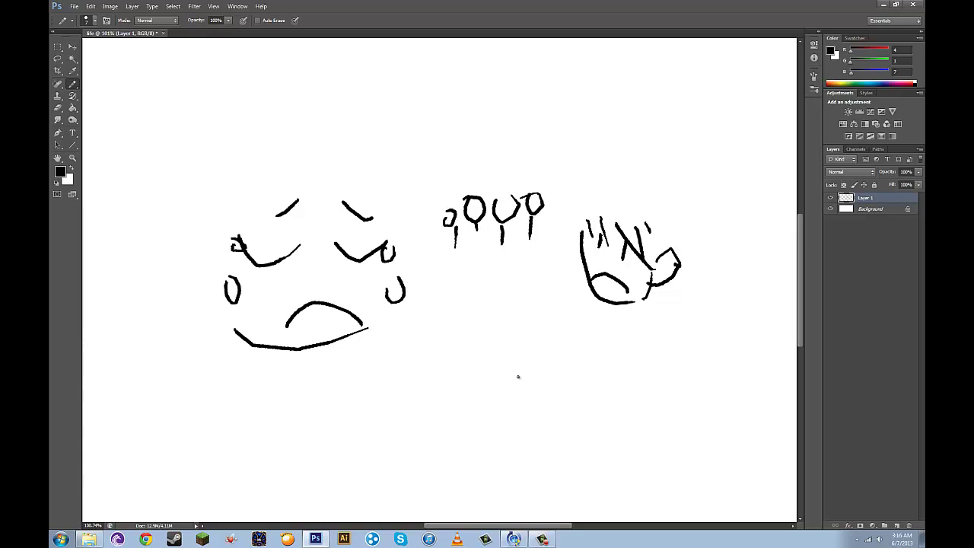
Wipe the balloon sketch and paint a square window frame with a crescent moon
{"action": "key", "text": "ctrl+a"}
{"action": "key", "text": "Delete"}
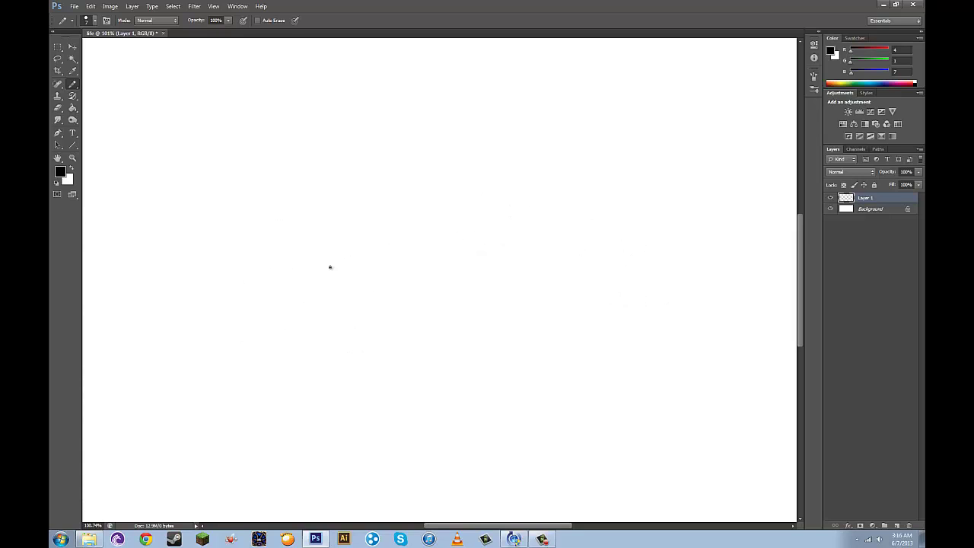
{"action": "mouse_move", "coordinate": [273, 136]}
{"action": "left_mouse_down"}
{"action": "mouse_move", "coordinate": [273, 242]}
{"action": "mouse_move", "coordinate": [376, 144]}
{"action": "left_mouse_up"}
{"action": "left_click_drag", "start_coordinate": [359, 142], "coordinate": [354, 264]}
{"action": "left_click_drag", "start_coordinate": [275, 244], "coordinate": [359, 229]}
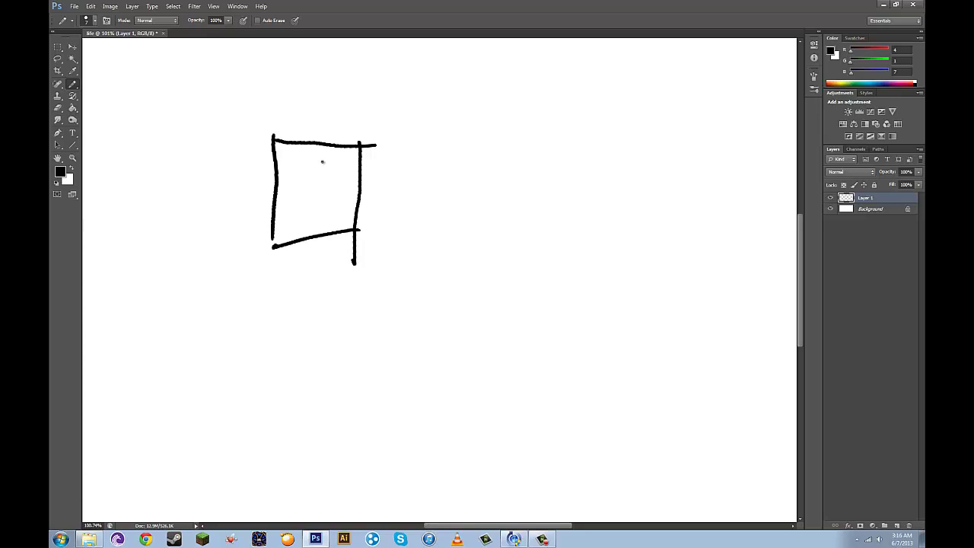
{"action": "mouse_move", "coordinate": [322, 159]}
{"action": "left_mouse_down"}
{"action": "mouse_move", "coordinate": [304, 191]}
{"action": "mouse_move", "coordinate": [328, 179]}
{"action": "mouse_move", "coordinate": [315, 188]}
{"action": "mouse_move", "coordinate": [326, 160]}
{"action": "left_mouse_up"}
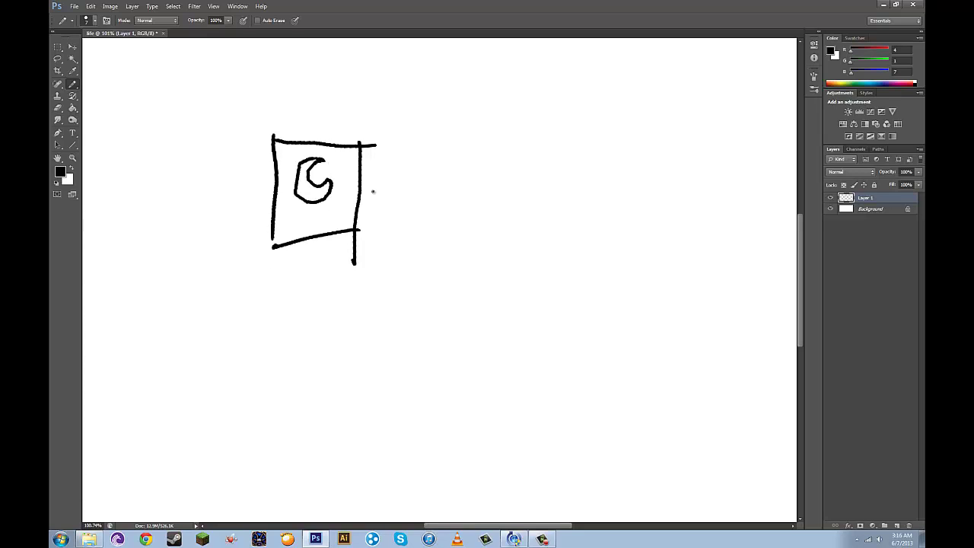
Draw a small seated stick figure beside the window
{"action": "left_click_drag", "start_coordinate": [437, 231], "coordinate": [439, 233]}
{"action": "mouse_move", "coordinate": [441, 243]}
{"action": "left_mouse_down"}
{"action": "mouse_move", "coordinate": [457, 245]}
{"action": "mouse_move", "coordinate": [454, 255]}
{"action": "mouse_move", "coordinate": [421, 276]}
{"action": "mouse_move", "coordinate": [461, 278]}
{"action": "mouse_move", "coordinate": [434, 296]}
{"action": "mouse_move", "coordinate": [457, 300]}
{"action": "mouse_move", "coordinate": [454, 308]}
{"action": "left_mouse_up"}
{"action": "left_click_drag", "start_coordinate": [467, 272], "coordinate": [483, 303]}
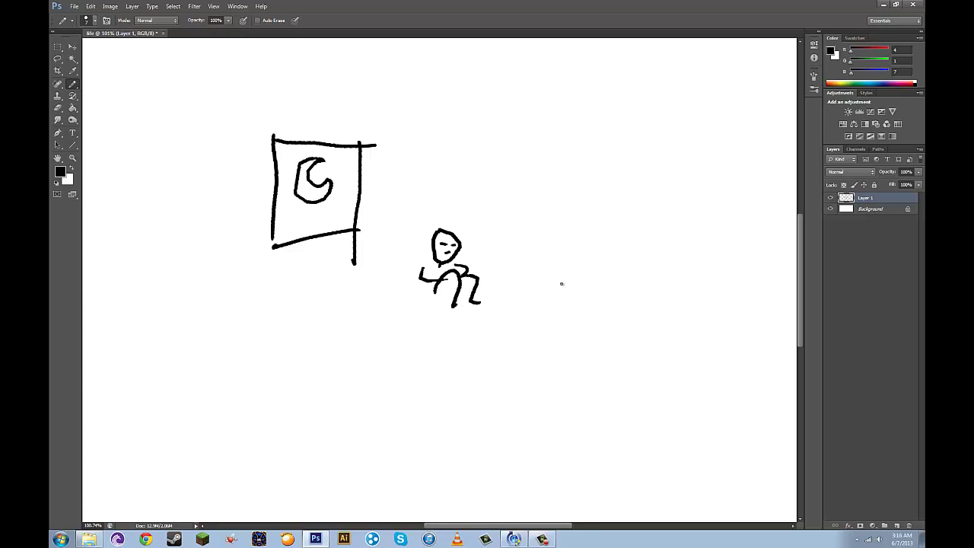
Clear Layer 1 and brush three frowning faces side by side across the top
{"action": "key", "text": "Delete"}
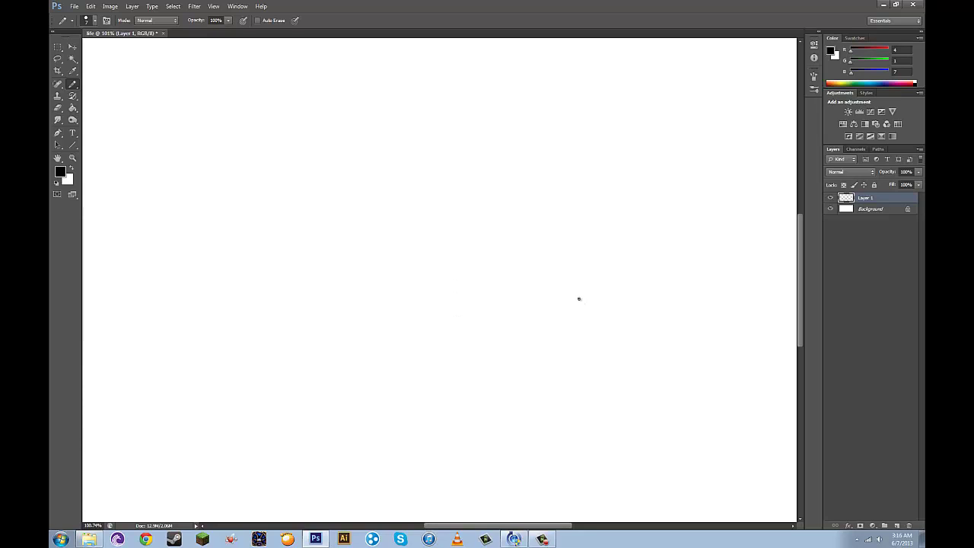
{"action": "mouse_move", "coordinate": [274, 143]}
{"action": "left_mouse_down"}
{"action": "mouse_move", "coordinate": [282, 185]}
{"action": "mouse_move", "coordinate": [303, 124]}
{"action": "mouse_move", "coordinate": [310, 163]}
{"action": "left_mouse_up"}
{"action": "left_click", "coordinate": [298, 135]}
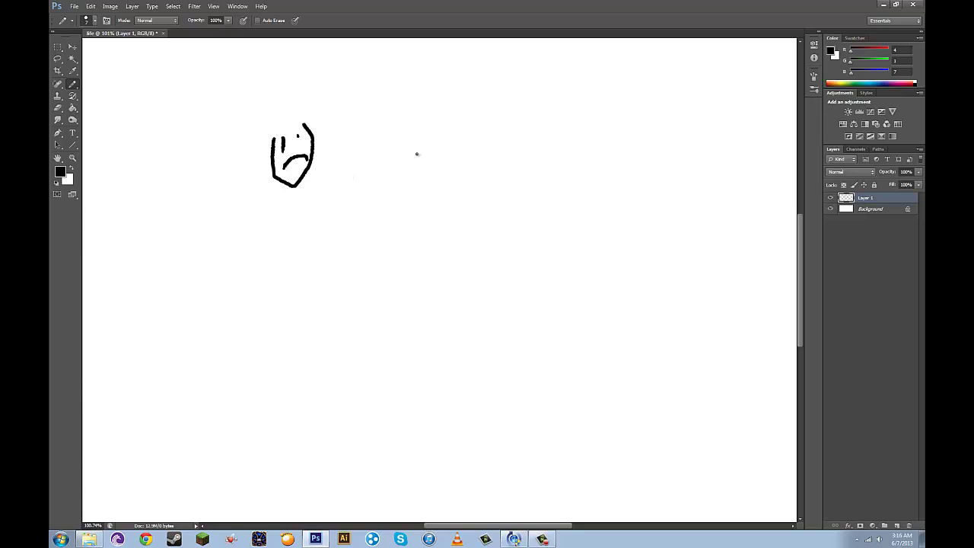
{"action": "mouse_move", "coordinate": [417, 121]}
{"action": "left_mouse_down"}
{"action": "mouse_move", "coordinate": [409, 175]}
{"action": "mouse_move", "coordinate": [418, 120]}
{"action": "mouse_move", "coordinate": [411, 144]}
{"action": "mouse_move", "coordinate": [430, 161]}
{"action": "left_mouse_up"}
{"action": "left_click", "coordinate": [423, 136]}
{"action": "mouse_move", "coordinate": [539, 118]}
{"action": "left_mouse_down"}
{"action": "mouse_move", "coordinate": [565, 172]}
{"action": "mouse_move", "coordinate": [551, 118]}
{"action": "mouse_move", "coordinate": [559, 156]}
{"action": "left_mouse_up"}
{"action": "left_click", "coordinate": [543, 131]}
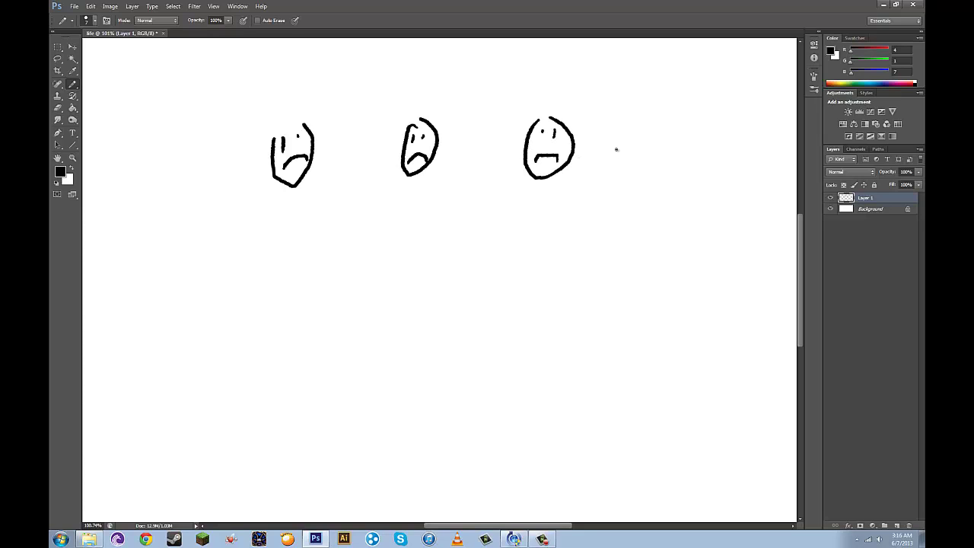
Clear the layer and draw a smiling head with an outstretched arm holding a cone
{"action": "key", "text": "Delete"}
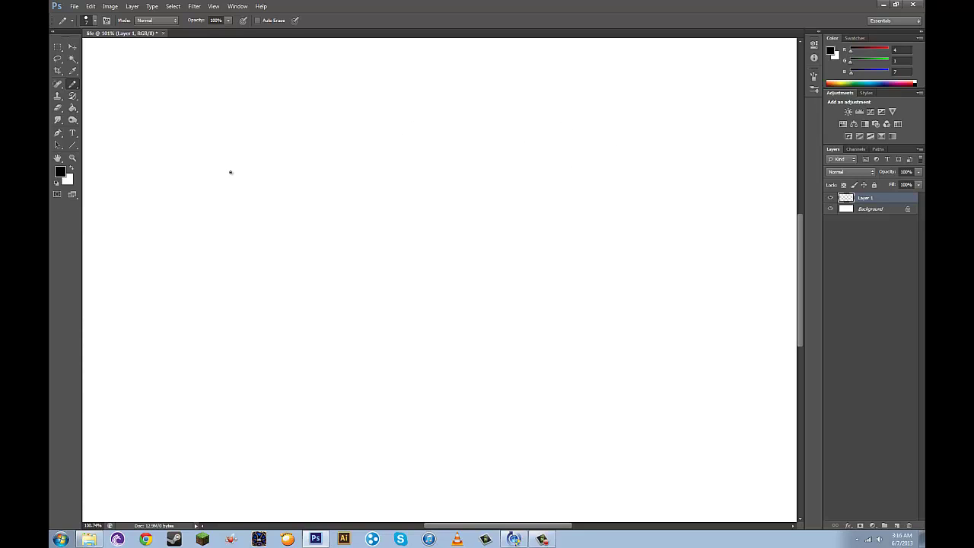
{"action": "mouse_move", "coordinate": [245, 121]}
{"action": "left_mouse_down"}
{"action": "mouse_move", "coordinate": [271, 183]}
{"action": "mouse_move", "coordinate": [253, 116]}
{"action": "left_mouse_up"}
{"action": "left_click", "coordinate": [251, 133]}
{"action": "left_click", "coordinate": [262, 132]}
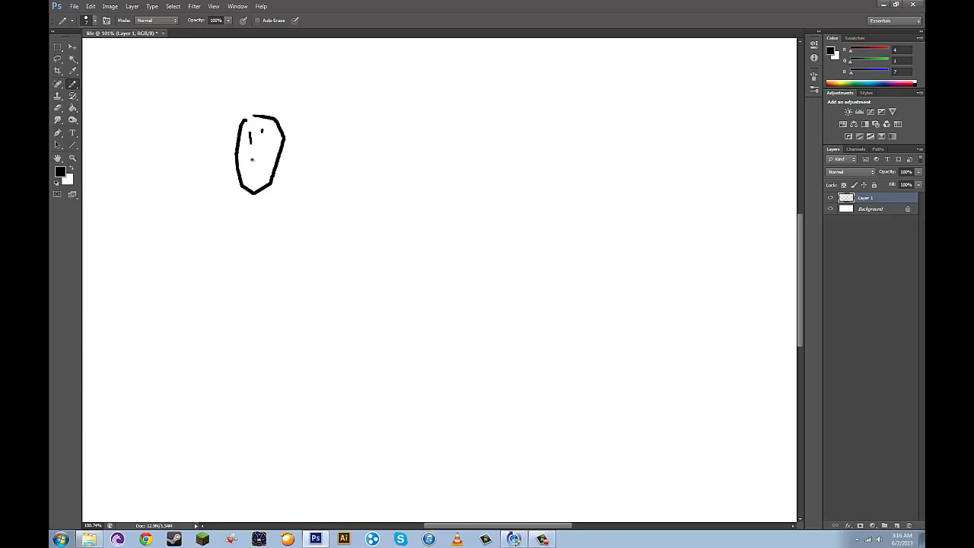
{"action": "left_click_drag", "start_coordinate": [247, 156], "coordinate": [274, 151]}
{"action": "mouse_move", "coordinate": [287, 199]}
{"action": "left_mouse_down"}
{"action": "mouse_move", "coordinate": [322, 176]}
{"action": "mouse_move", "coordinate": [341, 186]}
{"action": "mouse_move", "coordinate": [351, 164]}
{"action": "mouse_move", "coordinate": [332, 151]}
{"action": "mouse_move", "coordinate": [351, 154]}
{"action": "left_mouse_up"}
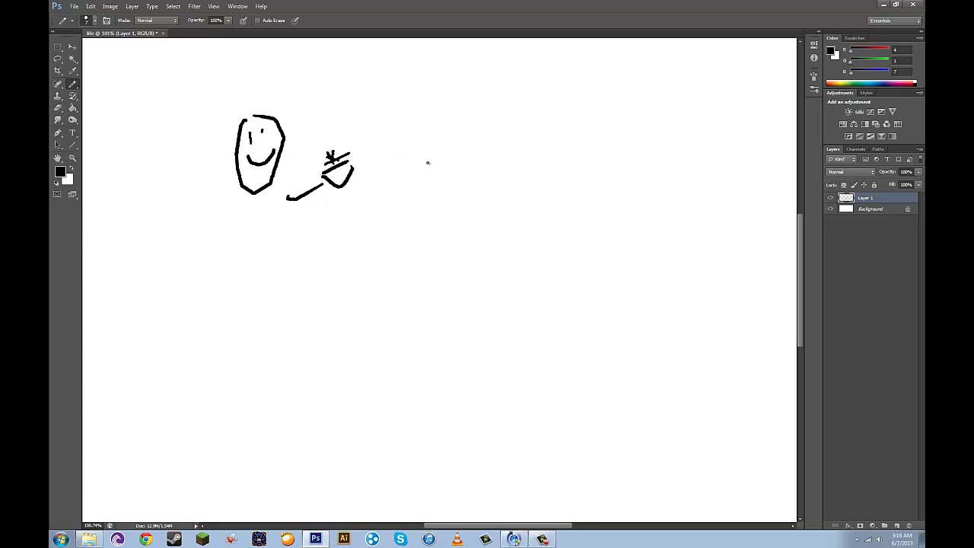
Add the second figure's head, then bodies and legs for both stick figures
{"action": "mouse_move", "coordinate": [426, 141]}
{"action": "left_mouse_down"}
{"action": "mouse_move", "coordinate": [446, 188]}
{"action": "mouse_move", "coordinate": [426, 125]}
{"action": "mouse_move", "coordinate": [430, 153]}
{"action": "mouse_move", "coordinate": [441, 153]}
{"action": "mouse_move", "coordinate": [432, 158]}
{"action": "mouse_move", "coordinate": [441, 192]}
{"action": "mouse_move", "coordinate": [408, 177]}
{"action": "mouse_move", "coordinate": [402, 167]}
{"action": "mouse_move", "coordinate": [421, 197]}
{"action": "mouse_move", "coordinate": [453, 192]}
{"action": "left_mouse_up"}
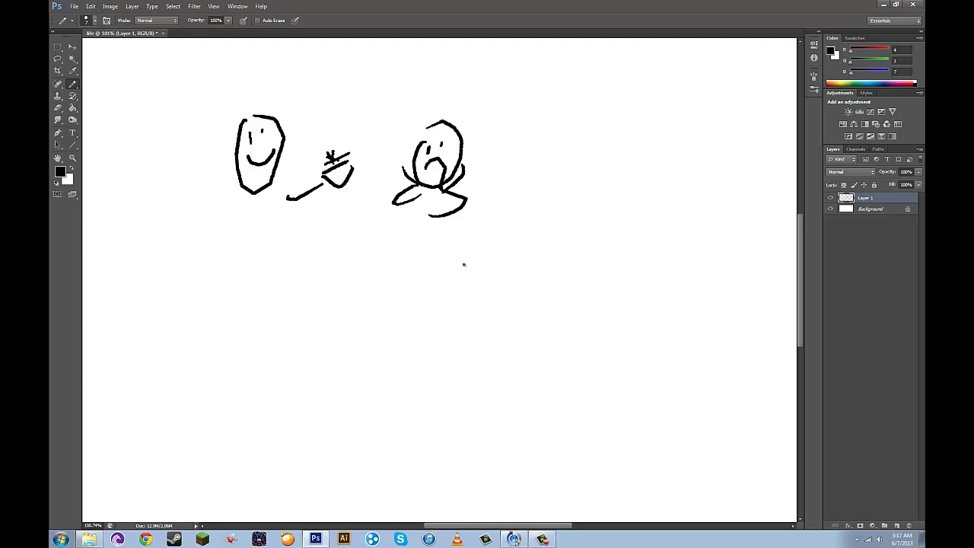
{"action": "mouse_move", "coordinate": [266, 191]}
{"action": "left_mouse_down"}
{"action": "mouse_move", "coordinate": [260, 286]}
{"action": "mouse_move", "coordinate": [295, 261]}
{"action": "mouse_move", "coordinate": [262, 278]}
{"action": "mouse_move", "coordinate": [237, 322]}
{"action": "left_mouse_up"}
{"action": "left_click_drag", "start_coordinate": [287, 268], "coordinate": [277, 328]}
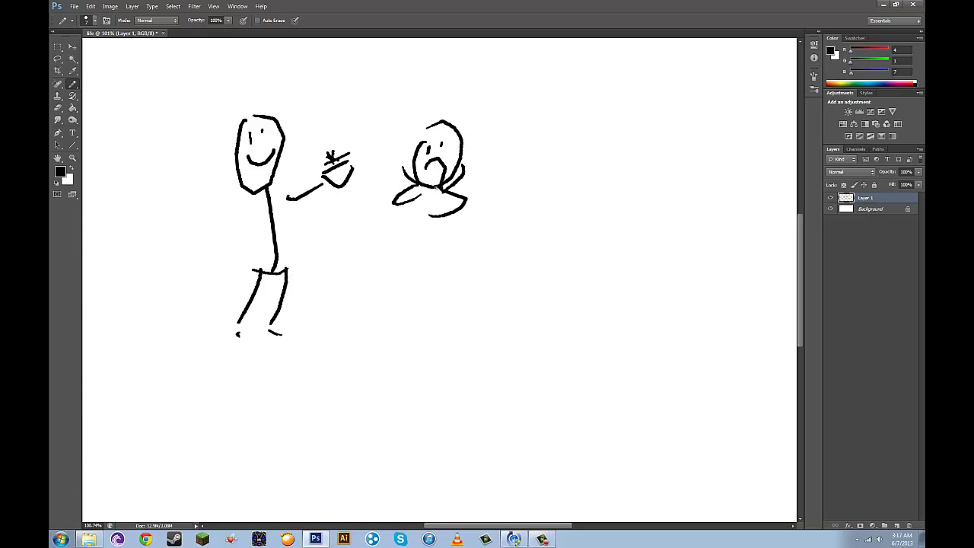
{"action": "mouse_move", "coordinate": [430, 187]}
{"action": "left_mouse_down"}
{"action": "mouse_move", "coordinate": [433, 238]}
{"action": "mouse_move", "coordinate": [472, 231]}
{"action": "left_mouse_up"}
{"action": "left_click_drag", "start_coordinate": [417, 244], "coordinate": [426, 302]}
{"action": "mouse_move", "coordinate": [456, 242]}
{"action": "left_mouse_down"}
{"action": "mouse_move", "coordinate": [459, 310]}
{"action": "mouse_move", "coordinate": [423, 318]}
{"action": "mouse_move", "coordinate": [427, 307]}
{"action": "mouse_move", "coordinate": [393, 325]}
{"action": "left_mouse_up"}
{"action": "left_click_drag", "start_coordinate": [460, 315], "coordinate": [480, 317]}
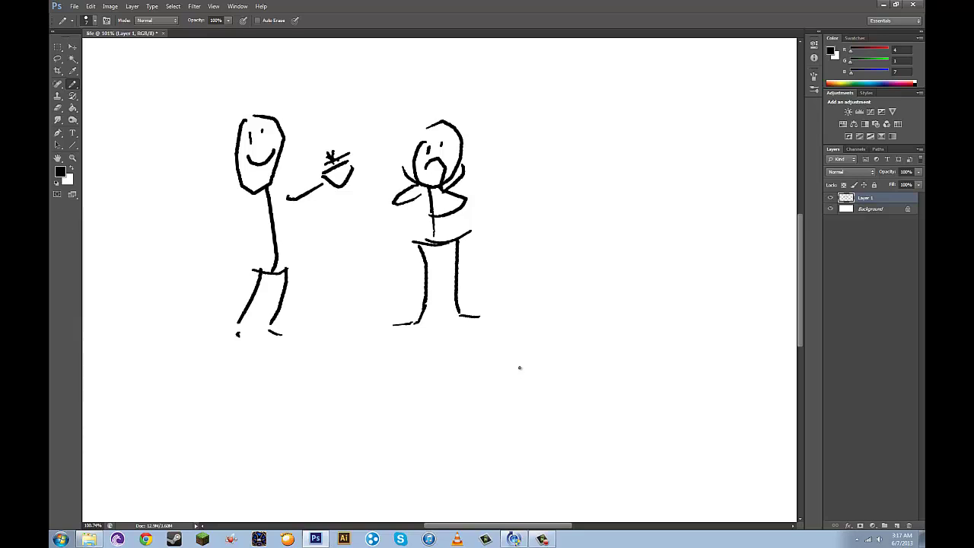
Clear the layer and brush a bullseye target with a fletched arrow in its centre
{"action": "key", "text": "ctrl+a"}
{"action": "key", "text": "Delete"}
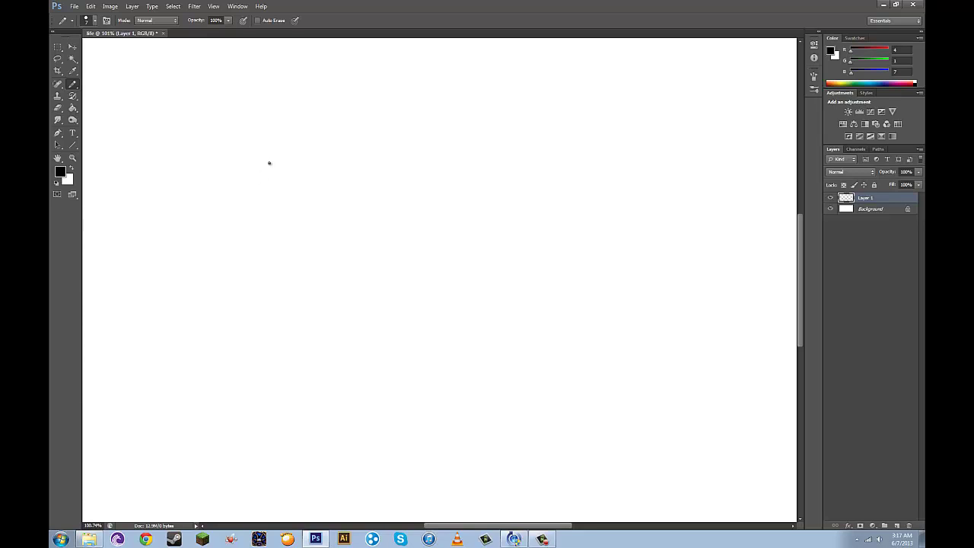
{"action": "mouse_move", "coordinate": [268, 160]}
{"action": "left_mouse_down"}
{"action": "mouse_move", "coordinate": [288, 174]}
{"action": "mouse_move", "coordinate": [277, 156]}
{"action": "mouse_move", "coordinate": [254, 152]}
{"action": "mouse_move", "coordinate": [238, 178]}
{"action": "mouse_move", "coordinate": [248, 216]}
{"action": "mouse_move", "coordinate": [271, 220]}
{"action": "mouse_move", "coordinate": [303, 195]}
{"action": "mouse_move", "coordinate": [305, 162]}
{"action": "mouse_move", "coordinate": [278, 141]}
{"action": "mouse_move", "coordinate": [241, 139]}
{"action": "mouse_move", "coordinate": [215, 170]}
{"action": "mouse_move", "coordinate": [209, 204]}
{"action": "mouse_move", "coordinate": [226, 234]}
{"action": "mouse_move", "coordinate": [283, 230]}
{"action": "mouse_move", "coordinate": [314, 210]}
{"action": "mouse_move", "coordinate": [327, 179]}
{"action": "mouse_move", "coordinate": [309, 137]}
{"action": "mouse_move", "coordinate": [270, 118]}
{"action": "mouse_move", "coordinate": [237, 136]}
{"action": "mouse_move", "coordinate": [225, 149]}
{"action": "mouse_move", "coordinate": [274, 184]}
{"action": "mouse_move", "coordinate": [313, 181]}
{"action": "mouse_move", "coordinate": [386, 118]}
{"action": "mouse_move", "coordinate": [351, 137]}
{"action": "left_mouse_up"}
{"action": "mouse_move", "coordinate": [362, 101]}
{"action": "left_mouse_down"}
{"action": "mouse_move", "coordinate": [374, 153]}
{"action": "mouse_move", "coordinate": [392, 131]}
{"action": "left_mouse_up"}
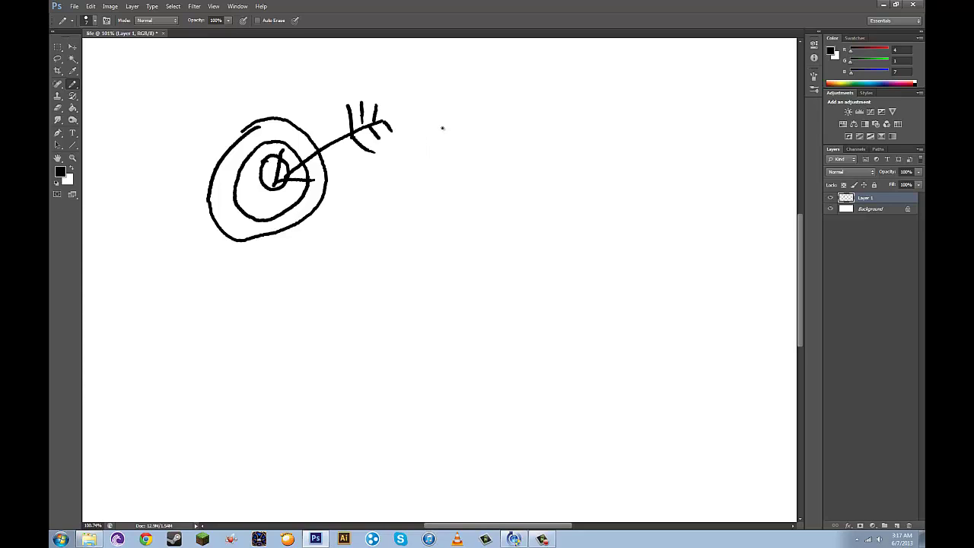
Clear the layer and draw a large sad face with a frowning mouth and hair
{"action": "key", "text": "Delete"}
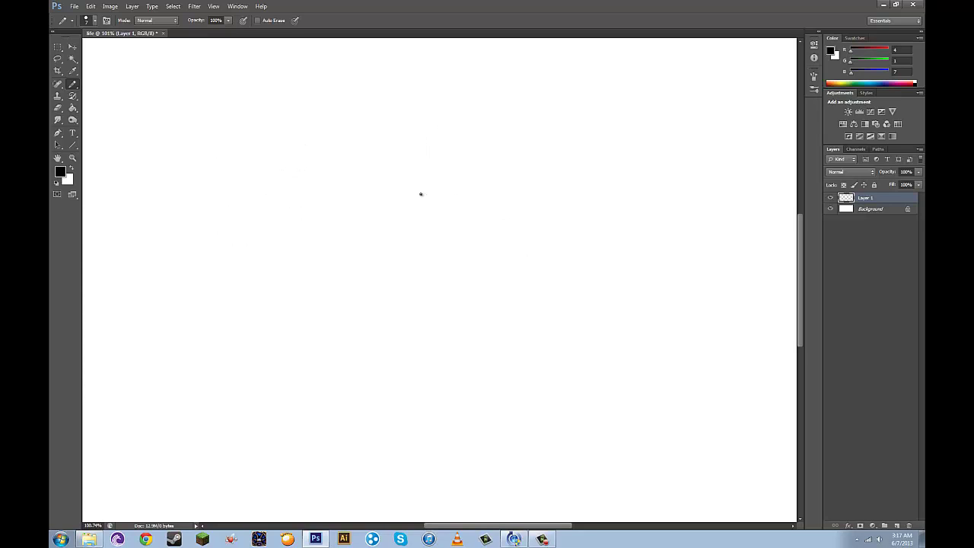
{"action": "left_click_drag", "start_coordinate": [360, 160], "coordinate": [360, 189]}
{"action": "left_click_drag", "start_coordinate": [396, 155], "coordinate": [396, 172]}
{"action": "left_click_drag", "start_coordinate": [360, 232], "coordinate": [420, 219]}
{"action": "mouse_move", "coordinate": [333, 158]}
{"action": "left_mouse_down"}
{"action": "mouse_move", "coordinate": [364, 266]}
{"action": "mouse_move", "coordinate": [433, 241]}
{"action": "mouse_move", "coordinate": [441, 188]}
{"action": "mouse_move", "coordinate": [374, 138]}
{"action": "left_mouse_up"}
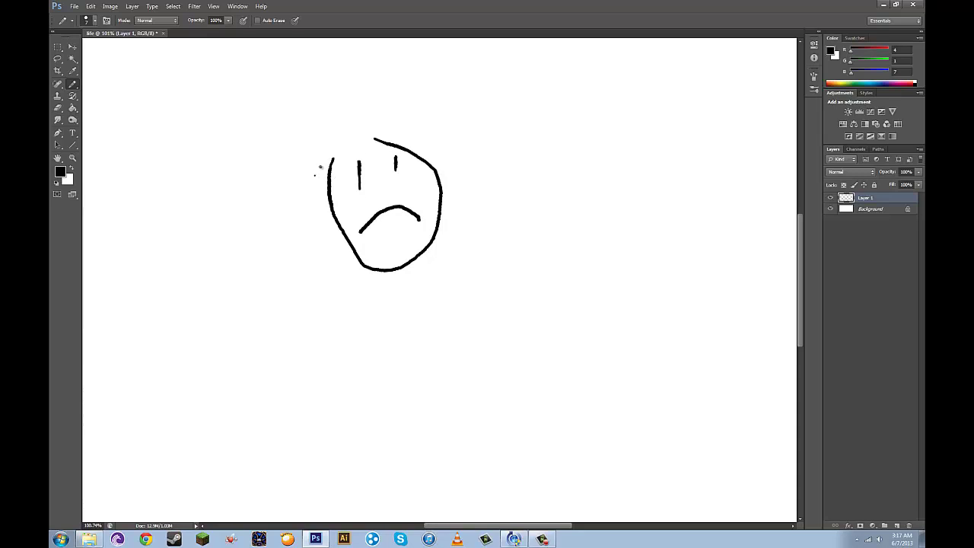
{"action": "left_click_drag", "start_coordinate": [325, 163], "coordinate": [320, 224]}
{"action": "mouse_move", "coordinate": [351, 143]}
{"action": "left_mouse_down"}
{"action": "mouse_move", "coordinate": [348, 177]}
{"action": "mouse_move", "coordinate": [366, 162]}
{"action": "left_mouse_up"}
{"action": "mouse_move", "coordinate": [388, 146]}
{"action": "left_mouse_down"}
{"action": "mouse_move", "coordinate": [395, 173]}
{"action": "mouse_move", "coordinate": [421, 176]}
{"action": "left_mouse_up"}
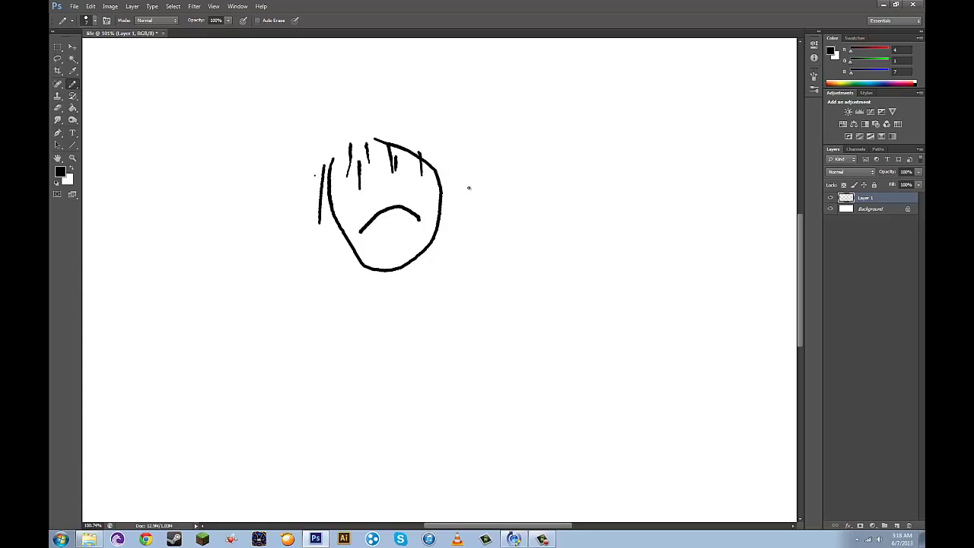
Sketch two more frowning faces at right and below, then revert to wipe the faces
{"action": "mouse_move", "coordinate": [559, 249]}
{"action": "left_mouse_down"}
{"action": "mouse_move", "coordinate": [555, 273]}
{"action": "mouse_move", "coordinate": [580, 276]}
{"action": "left_mouse_up"}
{"action": "left_click_drag", "start_coordinate": [551, 240], "coordinate": [591, 251]}
{"action": "mouse_move", "coordinate": [556, 305]}
{"action": "left_mouse_down"}
{"action": "mouse_move", "coordinate": [583, 296]}
{"action": "mouse_move", "coordinate": [590, 308]}
{"action": "left_mouse_up"}
{"action": "mouse_move", "coordinate": [533, 256]}
{"action": "left_mouse_down"}
{"action": "mouse_move", "coordinate": [591, 313]}
{"action": "mouse_move", "coordinate": [609, 265]}
{"action": "mouse_move", "coordinate": [597, 243]}
{"action": "left_mouse_up"}
{"action": "left_click_drag", "start_coordinate": [362, 395], "coordinate": [392, 387]}
{"action": "left_click_drag", "start_coordinate": [406, 390], "coordinate": [425, 387]}
{"action": "mouse_move", "coordinate": [389, 432]}
{"action": "left_mouse_down"}
{"action": "mouse_move", "coordinate": [423, 422]}
{"action": "mouse_move", "coordinate": [415, 339]}
{"action": "left_mouse_up"}
{"action": "key", "text": "F12"}
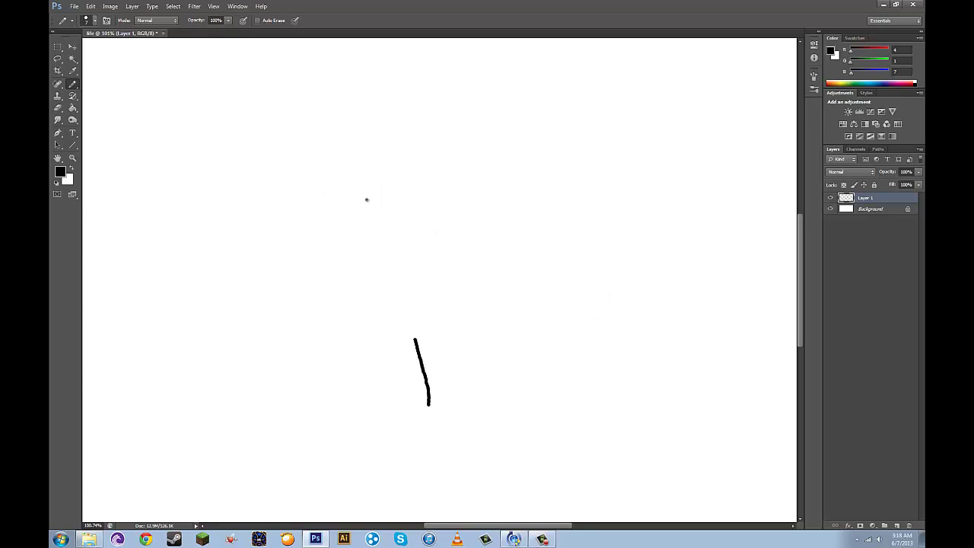
Remove the leftover stroke and draw an angry face with slanted eyes and a frown at upper left
{"action": "key", "text": "F12"}
{"action": "left_click_drag", "start_coordinate": [178, 213], "coordinate": [265, 202]}
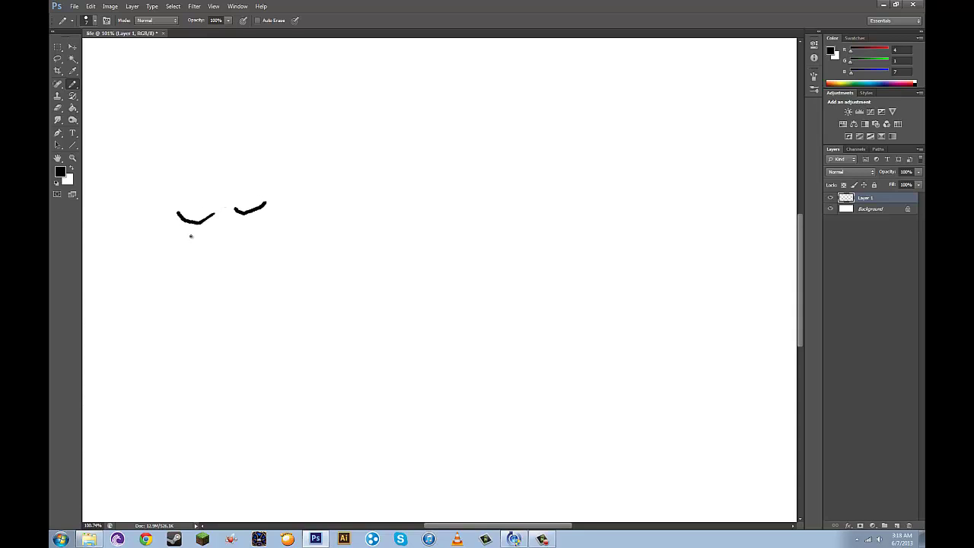
{"action": "left_click_drag", "start_coordinate": [204, 220], "coordinate": [177, 235]}
{"action": "mouse_move", "coordinate": [263, 206]}
{"action": "left_mouse_down"}
{"action": "mouse_move", "coordinate": [236, 231]}
{"action": "mouse_move", "coordinate": [184, 232]}
{"action": "left_mouse_up"}
{"action": "left_click_drag", "start_coordinate": [241, 213], "coordinate": [242, 220]}
{"action": "left_click_drag", "start_coordinate": [207, 266], "coordinate": [252, 259]}
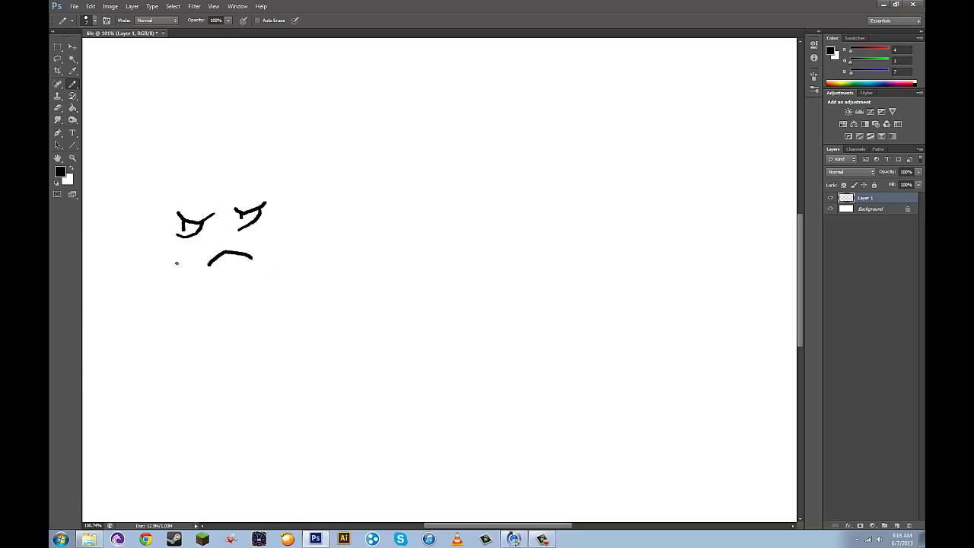
Undo the angry face and sketch a round-headed figure wearing a hat, with two arms
{"action": "key", "text": "ctrl+alt+z"}
{"action": "key", "text": "ctrl+alt+z"}
{"action": "key", "text": "ctrl+alt+z"}
{"action": "key", "text": "ctrl+alt+z"}
{"action": "key", "text": "ctrl+alt+z"}
{"action": "key", "text": "ctrl+alt+z"}
{"action": "key", "text": "ctrl+alt+z"}
{"action": "key", "text": "ctrl+alt+z"}
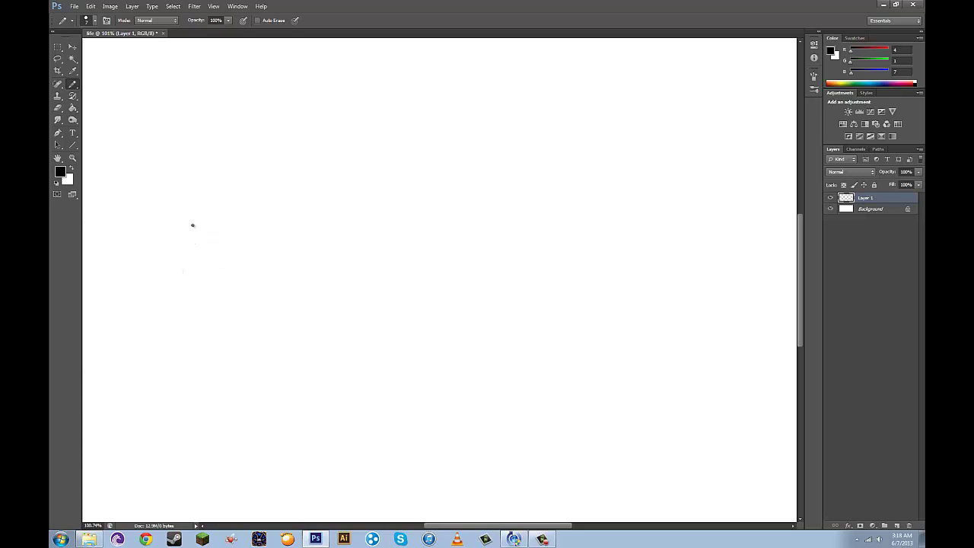
{"action": "mouse_move", "coordinate": [234, 185]}
{"action": "left_mouse_down"}
{"action": "mouse_move", "coordinate": [294, 206]}
{"action": "mouse_move", "coordinate": [233, 175]}
{"action": "mouse_move", "coordinate": [234, 190]}
{"action": "mouse_move", "coordinate": [215, 203]}
{"action": "mouse_move", "coordinate": [285, 139]}
{"action": "left_mouse_up"}
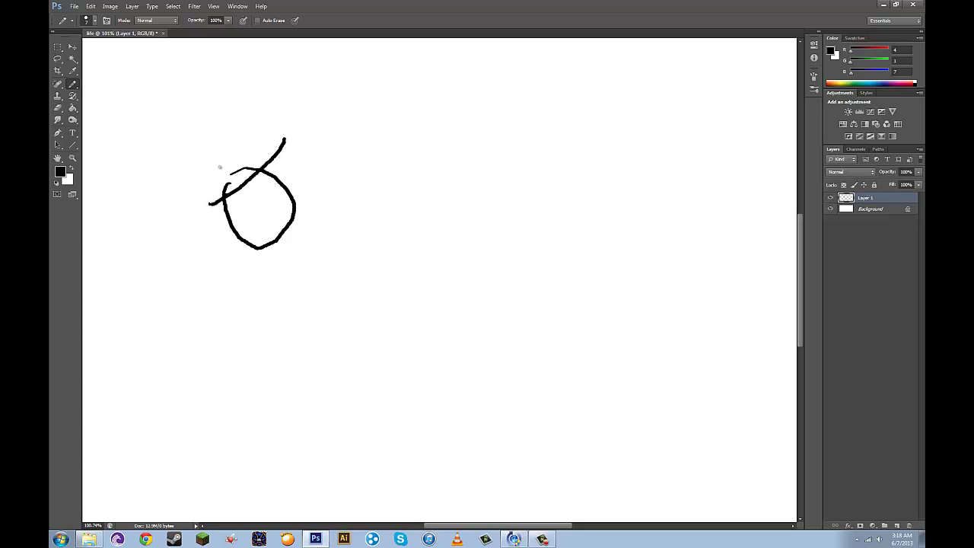
{"action": "mouse_move", "coordinate": [221, 187]}
{"action": "left_mouse_down"}
{"action": "mouse_move", "coordinate": [252, 172]}
{"action": "mouse_move", "coordinate": [245, 214]}
{"action": "mouse_move", "coordinate": [263, 201]}
{"action": "mouse_move", "coordinate": [278, 216]}
{"action": "mouse_move", "coordinate": [242, 194]}
{"action": "left_mouse_up"}
{"action": "mouse_move", "coordinate": [252, 249]}
{"action": "left_mouse_down"}
{"action": "mouse_move", "coordinate": [200, 255]}
{"action": "mouse_move", "coordinate": [195, 238]}
{"action": "mouse_move", "coordinate": [212, 227]}
{"action": "left_mouse_up"}
{"action": "left_click_drag", "start_coordinate": [298, 220], "coordinate": [329, 251]}
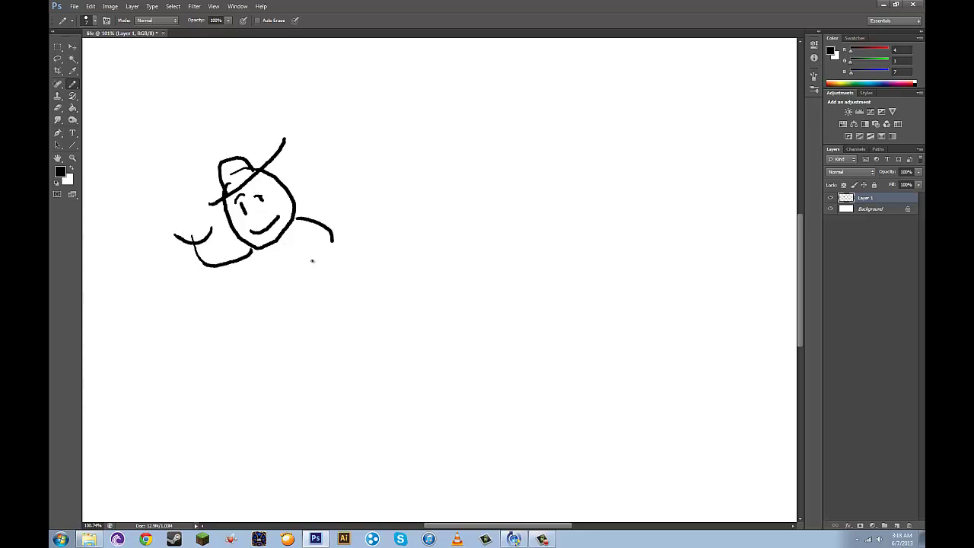
Add a pentagon face, an oval head, and a round-headed body below the hat figure
{"action": "mouse_move", "coordinate": [498, 152]}
{"action": "left_mouse_down"}
{"action": "mouse_move", "coordinate": [557, 157]}
{"action": "mouse_move", "coordinate": [495, 154]}
{"action": "mouse_move", "coordinate": [510, 174]}
{"action": "mouse_move", "coordinate": [544, 174]}
{"action": "mouse_move", "coordinate": [505, 188]}
{"action": "left_mouse_up"}
{"action": "mouse_move", "coordinate": [527, 180]}
{"action": "left_mouse_down"}
{"action": "mouse_move", "coordinate": [533, 172]}
{"action": "mouse_move", "coordinate": [522, 195]}
{"action": "left_mouse_up"}
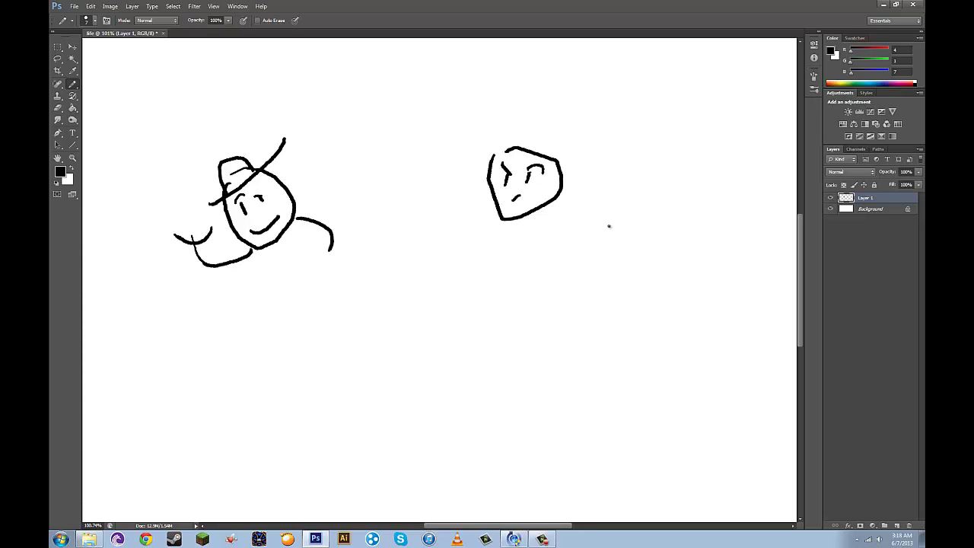
{"action": "mouse_move", "coordinate": [628, 174]}
{"action": "left_mouse_down"}
{"action": "mouse_move", "coordinate": [670, 209]}
{"action": "mouse_move", "coordinate": [641, 165]}
{"action": "mouse_move", "coordinate": [635, 190]}
{"action": "mouse_move", "coordinate": [656, 185]}
{"action": "mouse_move", "coordinate": [659, 202]}
{"action": "mouse_move", "coordinate": [641, 204]}
{"action": "mouse_move", "coordinate": [660, 210]}
{"action": "left_mouse_up"}
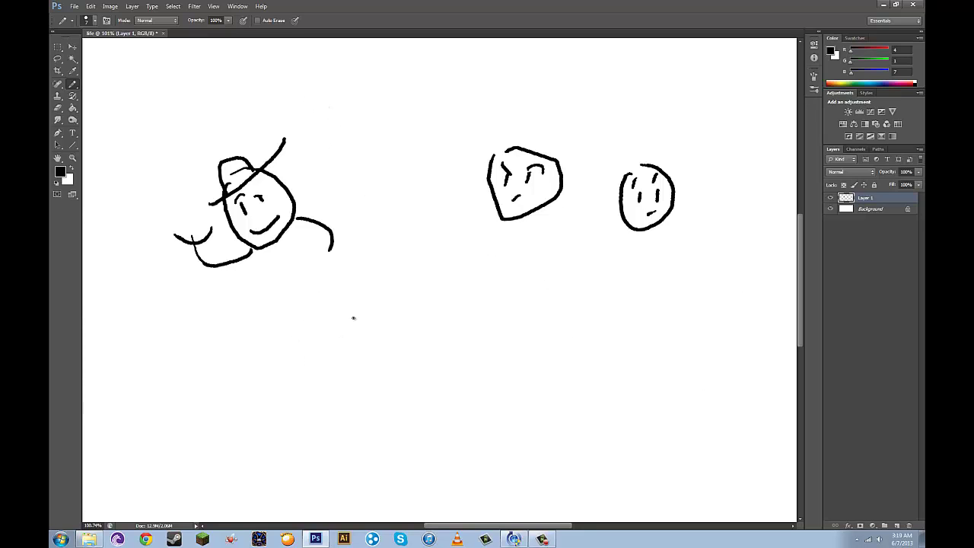
{"action": "mouse_move", "coordinate": [353, 318]}
{"action": "left_mouse_down"}
{"action": "mouse_move", "coordinate": [393, 381]}
{"action": "mouse_move", "coordinate": [347, 313]}
{"action": "mouse_move", "coordinate": [359, 347]}
{"action": "mouse_move", "coordinate": [386, 335]}
{"action": "left_mouse_up"}
{"action": "mouse_move", "coordinate": [370, 372]}
{"action": "left_mouse_down"}
{"action": "mouse_move", "coordinate": [380, 359]}
{"action": "mouse_move", "coordinate": [386, 381]}
{"action": "mouse_move", "coordinate": [443, 373]}
{"action": "mouse_move", "coordinate": [460, 297]}
{"action": "mouse_move", "coordinate": [485, 326]}
{"action": "left_mouse_up"}
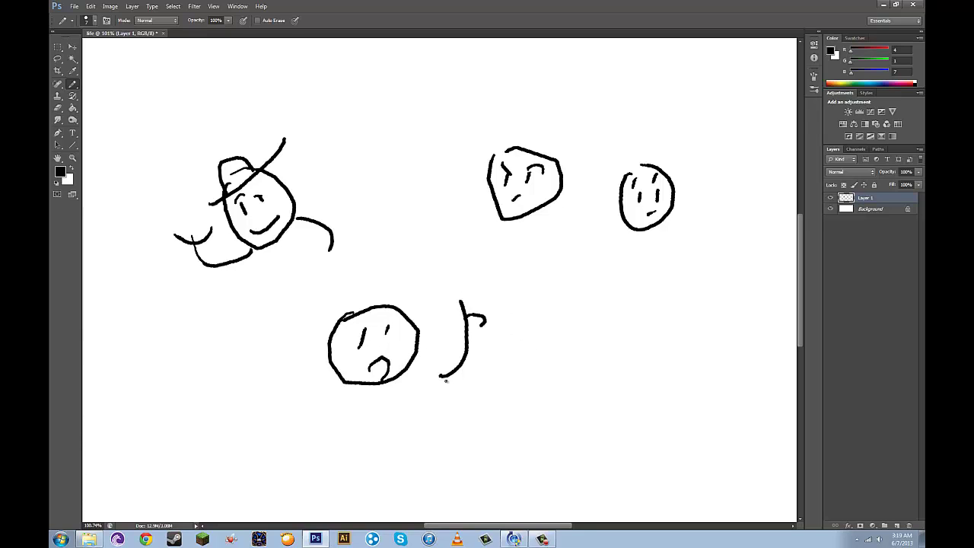
{"action": "mouse_move", "coordinate": [350, 393]}
{"action": "left_mouse_down"}
{"action": "mouse_move", "coordinate": [315, 409]}
{"action": "mouse_move", "coordinate": [335, 454]}
{"action": "mouse_move", "coordinate": [351, 451]}
{"action": "mouse_move", "coordinate": [331, 468]}
{"action": "left_mouse_up"}
Draw a dash-eyed face at lower right, a 3 between faces, and another face at left
{"action": "mouse_move", "coordinate": [602, 339]}
{"action": "left_mouse_down"}
{"action": "mouse_move", "coordinate": [667, 357]}
{"action": "mouse_move", "coordinate": [621, 329]}
{"action": "mouse_move", "coordinate": [625, 356]}
{"action": "mouse_move", "coordinate": [646, 359]}
{"action": "mouse_move", "coordinate": [621, 366]}
{"action": "mouse_move", "coordinate": [646, 374]}
{"action": "mouse_move", "coordinate": [639, 380]}
{"action": "left_mouse_up"}
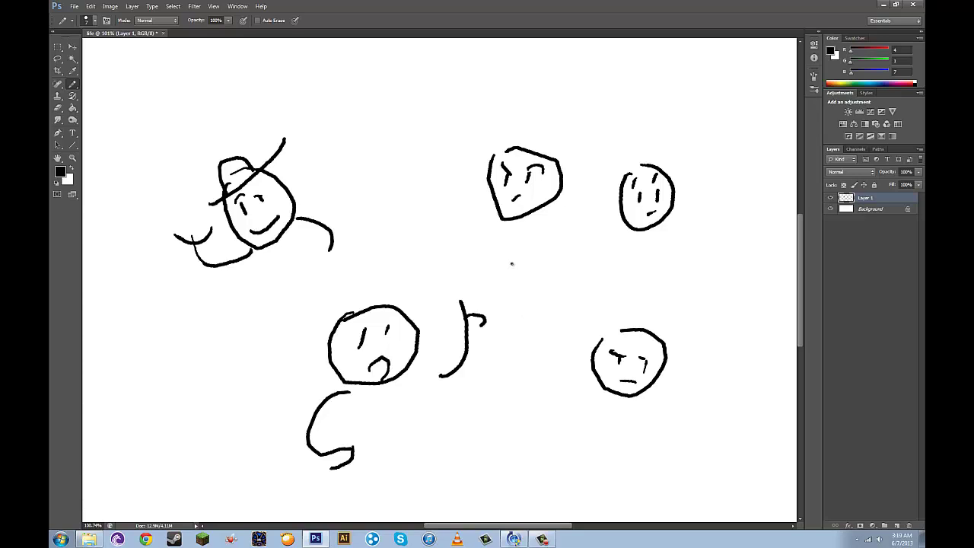
{"action": "mouse_move", "coordinate": [505, 264]}
{"action": "left_mouse_down"}
{"action": "mouse_move", "coordinate": [541, 290]}
{"action": "mouse_move", "coordinate": [515, 341]}
{"action": "left_mouse_up"}
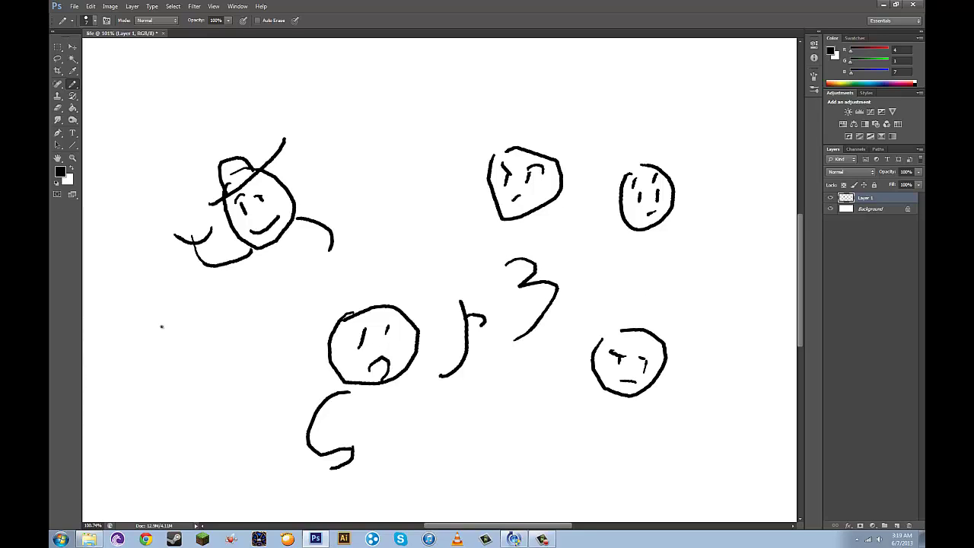
{"action": "left_click_drag", "start_coordinate": [164, 351], "coordinate": [169, 363]}
{"action": "left_click_drag", "start_coordinate": [185, 317], "coordinate": [193, 342]}
{"action": "mouse_move", "coordinate": [176, 399]}
{"action": "left_mouse_down"}
{"action": "mouse_move", "coordinate": [212, 384]}
{"action": "mouse_move", "coordinate": [227, 335]}
{"action": "left_mouse_up"}
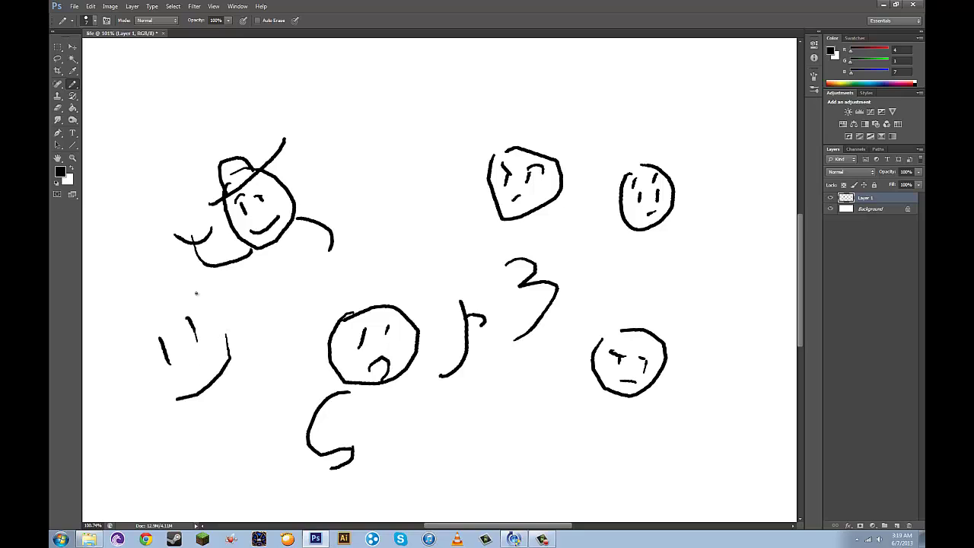
Clear the layer and draw a long sad face with a curved brow
{"action": "key", "text": "Delete"}
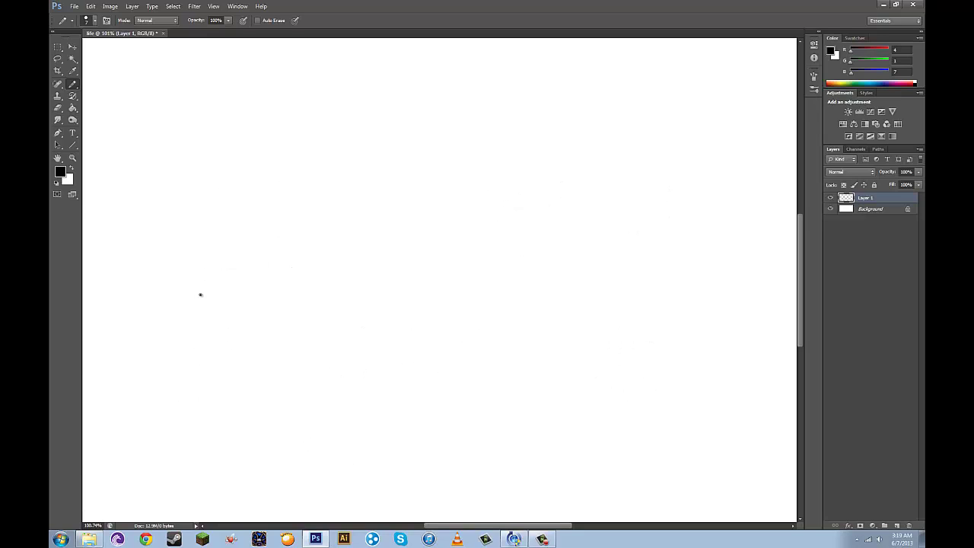
{"action": "mouse_move", "coordinate": [302, 160]}
{"action": "left_mouse_down"}
{"action": "mouse_move", "coordinate": [306, 195]}
{"action": "mouse_move", "coordinate": [335, 184]}
{"action": "mouse_move", "coordinate": [284, 150]}
{"action": "mouse_move", "coordinate": [303, 127]}
{"action": "mouse_move", "coordinate": [340, 126]}
{"action": "left_mouse_up"}
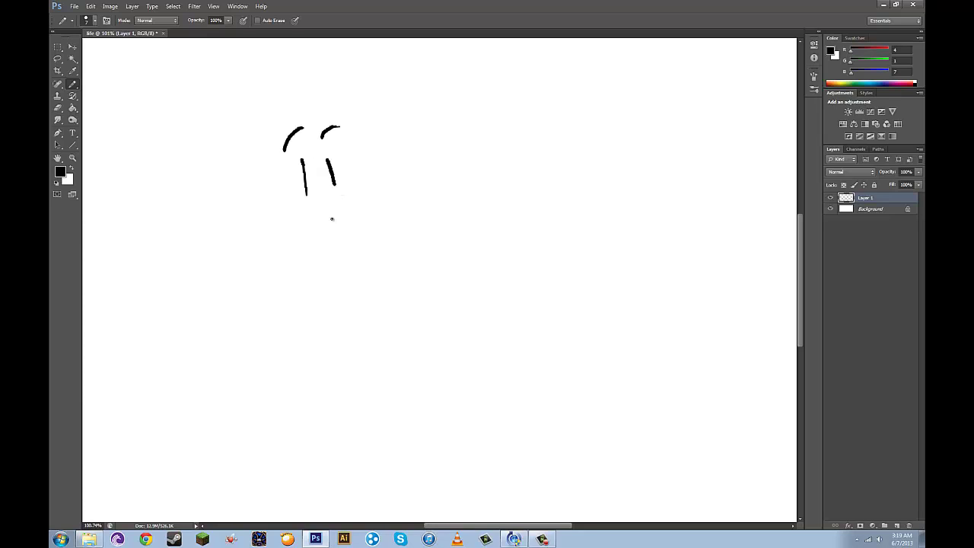
{"action": "left_click_drag", "start_coordinate": [323, 240], "coordinate": [350, 226]}
{"action": "mouse_move", "coordinate": [271, 181]}
{"action": "left_mouse_down"}
{"action": "mouse_move", "coordinate": [296, 232]}
{"action": "mouse_move", "coordinate": [332, 255]}
{"action": "mouse_move", "coordinate": [360, 231]}
{"action": "mouse_move", "coordinate": [343, 158]}
{"action": "left_mouse_up"}
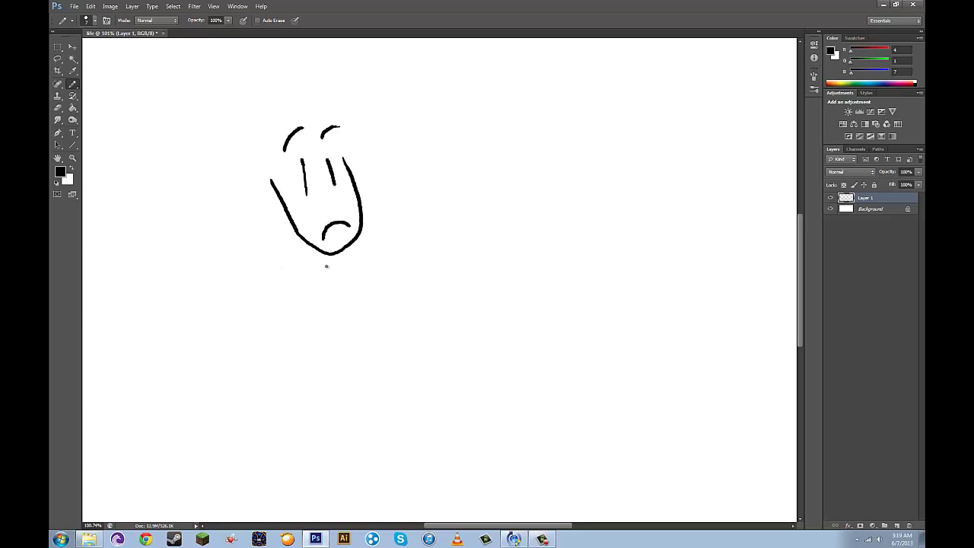
Draw a table with a box on top and burst lines radiating around it
{"action": "mouse_move", "coordinate": [550, 143]}
{"action": "left_mouse_down"}
{"action": "mouse_move", "coordinate": [538, 207]}
{"action": "mouse_move", "coordinate": [628, 155]}
{"action": "mouse_move", "coordinate": [667, 152]}
{"action": "mouse_move", "coordinate": [655, 198]}
{"action": "left_mouse_up"}
{"action": "mouse_move", "coordinate": [585, 148]}
{"action": "left_mouse_down"}
{"action": "mouse_move", "coordinate": [597, 139]}
{"action": "mouse_move", "coordinate": [638, 143]}
{"action": "mouse_move", "coordinate": [644, 157]}
{"action": "left_mouse_up"}
{"action": "left_click_drag", "start_coordinate": [607, 184], "coordinate": [610, 206]}
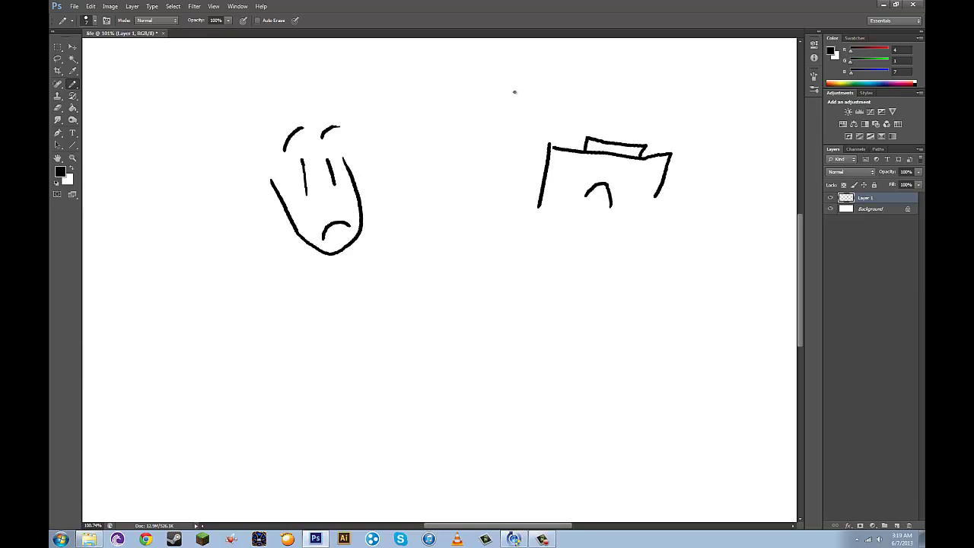
{"action": "left_click_drag", "start_coordinate": [512, 88], "coordinate": [526, 124]}
{"action": "left_click_drag", "start_coordinate": [546, 90], "coordinate": [553, 109]}
{"action": "left_click_drag", "start_coordinate": [618, 94], "coordinate": [607, 127]}
{"action": "left_click_drag", "start_coordinate": [690, 107], "coordinate": [686, 112]}
{"action": "left_click_drag", "start_coordinate": [720, 155], "coordinate": [686, 165]}
{"action": "left_click_drag", "start_coordinate": [718, 192], "coordinate": [700, 198]}
{"action": "mouse_move", "coordinate": [482, 141]}
{"action": "left_mouse_down"}
{"action": "mouse_move", "coordinate": [515, 171]}
{"action": "mouse_move", "coordinate": [518, 199]}
{"action": "left_mouse_up"}
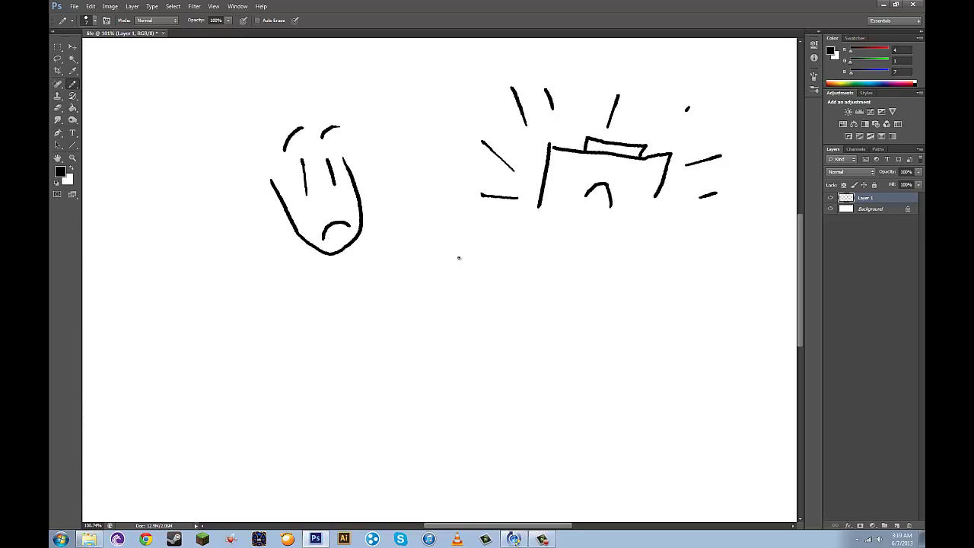
Add swirling spirals and surrounding lines below the face, then clear the whole layer
{"action": "mouse_move", "coordinate": [394, 342]}
{"action": "left_mouse_down"}
{"action": "mouse_move", "coordinate": [355, 347]}
{"action": "mouse_move", "coordinate": [411, 377]}
{"action": "left_mouse_up"}
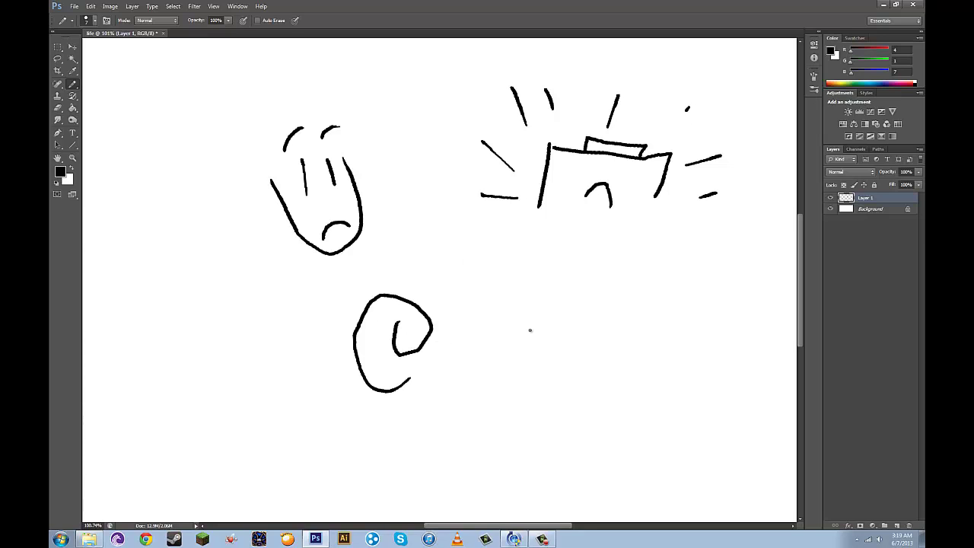
{"action": "left_click_drag", "start_coordinate": [479, 325], "coordinate": [538, 285]}
{"action": "left_click_drag", "start_coordinate": [438, 362], "coordinate": [531, 390]}
{"action": "mouse_move", "coordinate": [440, 473]}
{"action": "left_mouse_down"}
{"action": "mouse_move", "coordinate": [492, 429]}
{"action": "mouse_move", "coordinate": [529, 474]}
{"action": "left_mouse_up"}
{"action": "left_click_drag", "start_coordinate": [328, 339], "coordinate": [403, 472]}
{"action": "left_click_drag", "start_coordinate": [612, 330], "coordinate": [613, 436]}
{"action": "mouse_move", "coordinate": [629, 364]}
{"action": "left_mouse_down"}
{"action": "mouse_move", "coordinate": [668, 389]}
{"action": "mouse_move", "coordinate": [629, 426]}
{"action": "left_mouse_up"}
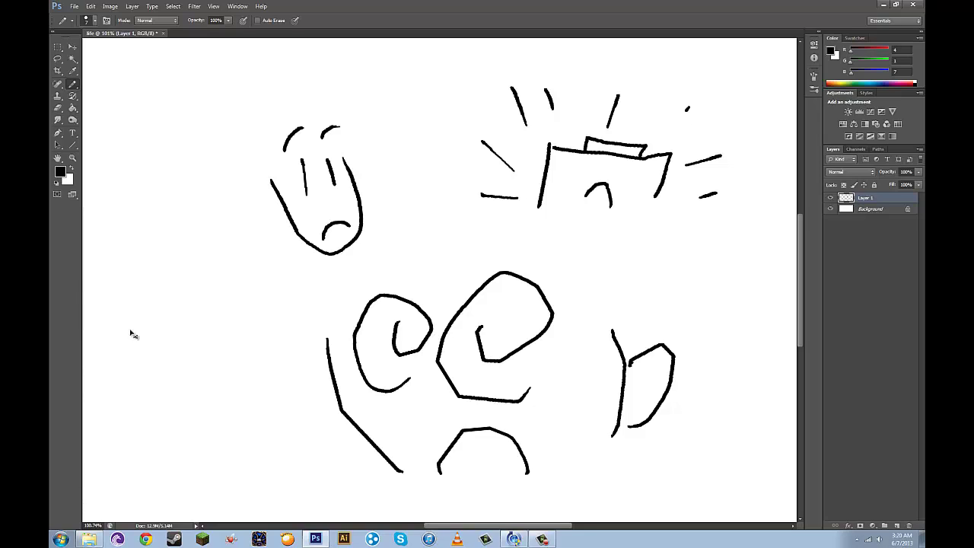
{"action": "key", "text": "ctrl+a"}
{"action": "key", "text": "Delete"}
{"action": "key", "text": "ctrl+d"}
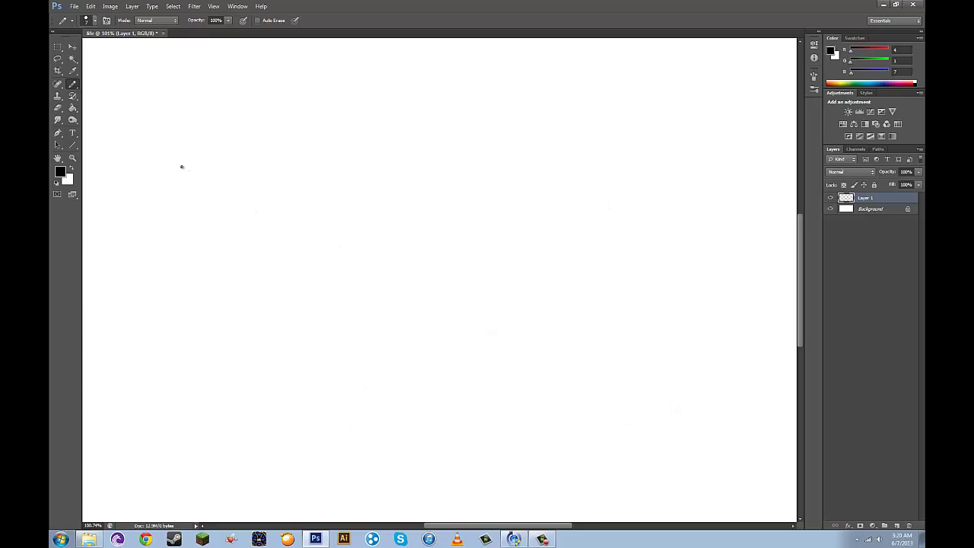
Draw a crossed-out 14 with an arching arrow pointing to a small head at right
{"action": "mouse_move", "coordinate": [185, 200]}
{"action": "left_mouse_down"}
{"action": "mouse_move", "coordinate": [228, 228]}
{"action": "mouse_move", "coordinate": [260, 210]}
{"action": "mouse_move", "coordinate": [271, 188]}
{"action": "mouse_move", "coordinate": [297, 194]}
{"action": "mouse_move", "coordinate": [297, 237]}
{"action": "left_mouse_up"}
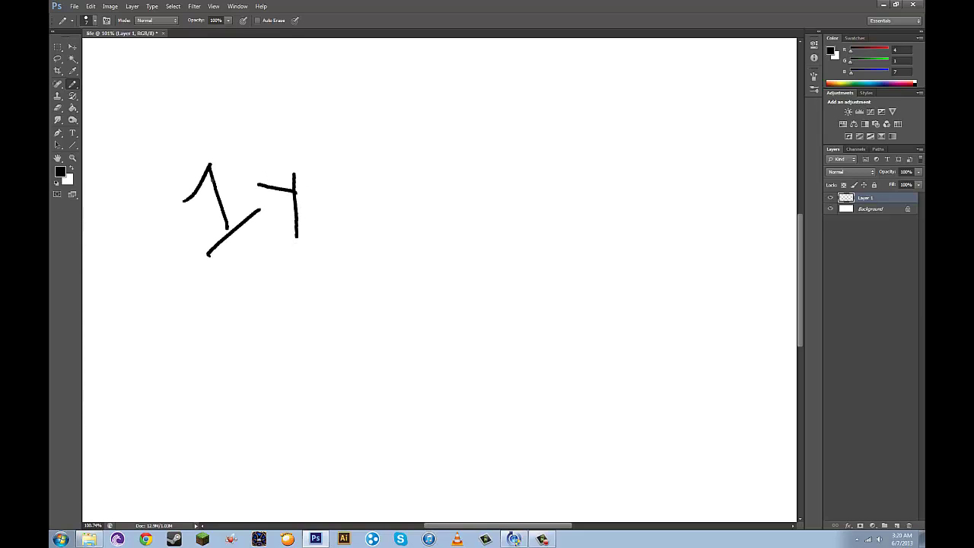
{"action": "left_click_drag", "start_coordinate": [139, 205], "coordinate": [337, 201]}
{"action": "left_click_drag", "start_coordinate": [295, 114], "coordinate": [232, 331]}
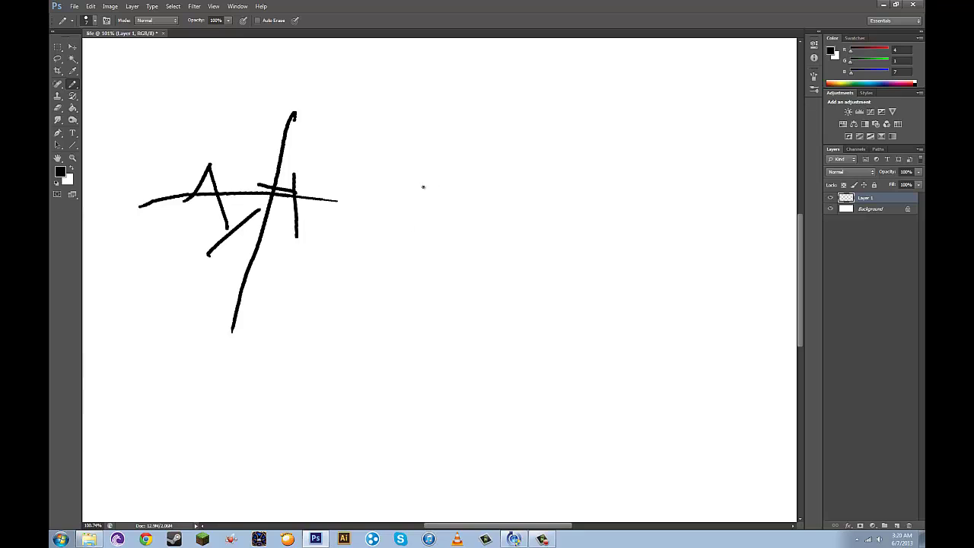
{"action": "mouse_move", "coordinate": [391, 186]}
{"action": "left_mouse_down"}
{"action": "mouse_move", "coordinate": [495, 192]}
{"action": "mouse_move", "coordinate": [493, 182]}
{"action": "mouse_move", "coordinate": [508, 207]}
{"action": "left_mouse_up"}
{"action": "mouse_move", "coordinate": [605, 192]}
{"action": "left_mouse_down"}
{"action": "mouse_move", "coordinate": [613, 183]}
{"action": "mouse_move", "coordinate": [617, 204]}
{"action": "left_mouse_up"}
{"action": "mouse_move", "coordinate": [626, 195]}
{"action": "left_mouse_down"}
{"action": "mouse_move", "coordinate": [634, 215]}
{"action": "mouse_move", "coordinate": [584, 239]}
{"action": "mouse_move", "coordinate": [626, 248]}
{"action": "mouse_move", "coordinate": [614, 259]}
{"action": "mouse_move", "coordinate": [632, 249]}
{"action": "left_mouse_up"}
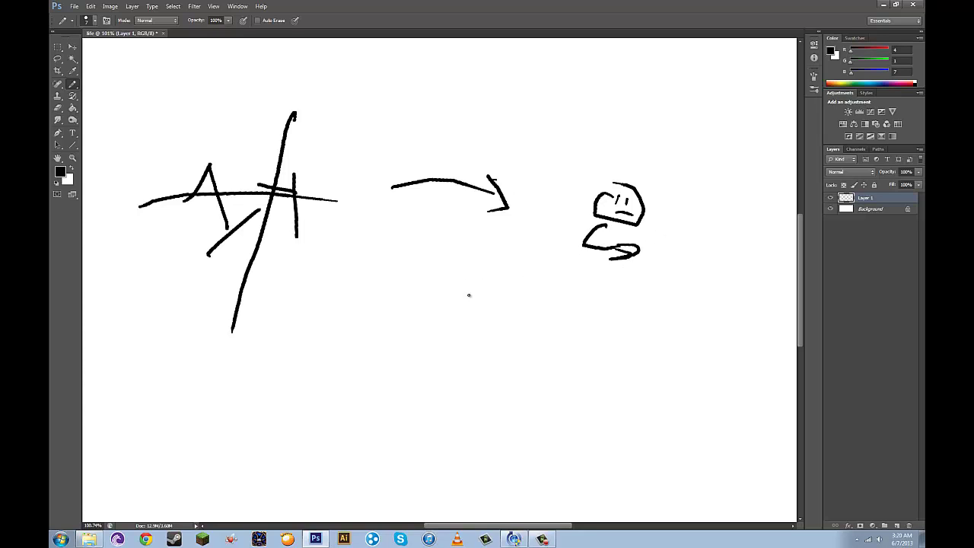
Add a large frowning face with an arc and loop beside it, then wipe the sketch
{"action": "mouse_move", "coordinate": [362, 312]}
{"action": "left_mouse_down"}
{"action": "mouse_move", "coordinate": [402, 410]}
{"action": "mouse_move", "coordinate": [475, 331]}
{"action": "mouse_move", "coordinate": [408, 310]}
{"action": "mouse_move", "coordinate": [368, 344]}
{"action": "left_mouse_up"}
{"action": "mouse_move", "coordinate": [385, 379]}
{"action": "left_mouse_down"}
{"action": "mouse_move", "coordinate": [386, 364]}
{"action": "mouse_move", "coordinate": [418, 355]}
{"action": "mouse_move", "coordinate": [430, 370]}
{"action": "left_mouse_up"}
{"action": "left_click_drag", "start_coordinate": [527, 385], "coordinate": [572, 345]}
{"action": "mouse_move", "coordinate": [541, 315]}
{"action": "left_mouse_down"}
{"action": "mouse_move", "coordinate": [544, 285]}
{"action": "mouse_move", "coordinate": [541, 314]}
{"action": "left_mouse_up"}
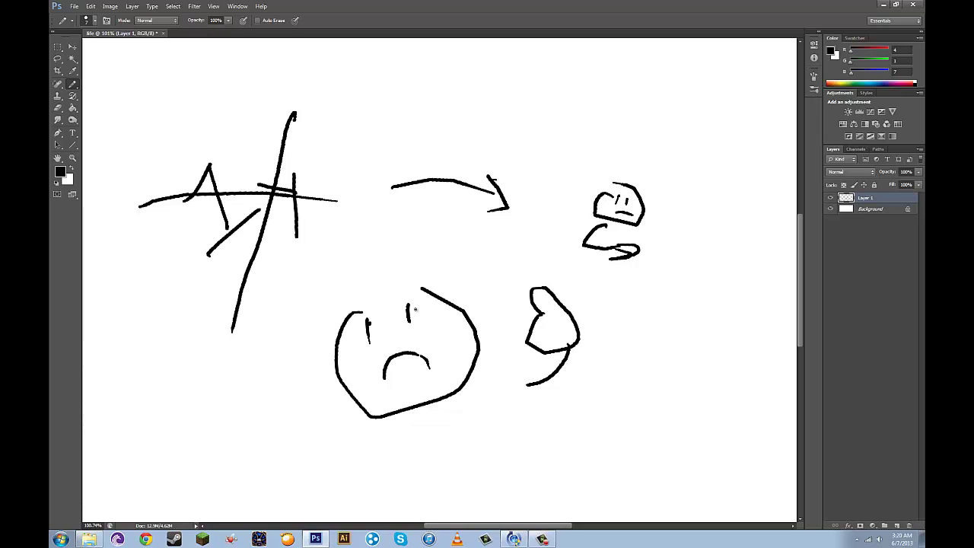
{"action": "key", "text": "Delete"}
Sketch a quick face with two eye strokes and a big mouth, then clear the layer
{"action": "left_click_drag", "start_coordinate": [207, 107], "coordinate": [230, 174]}
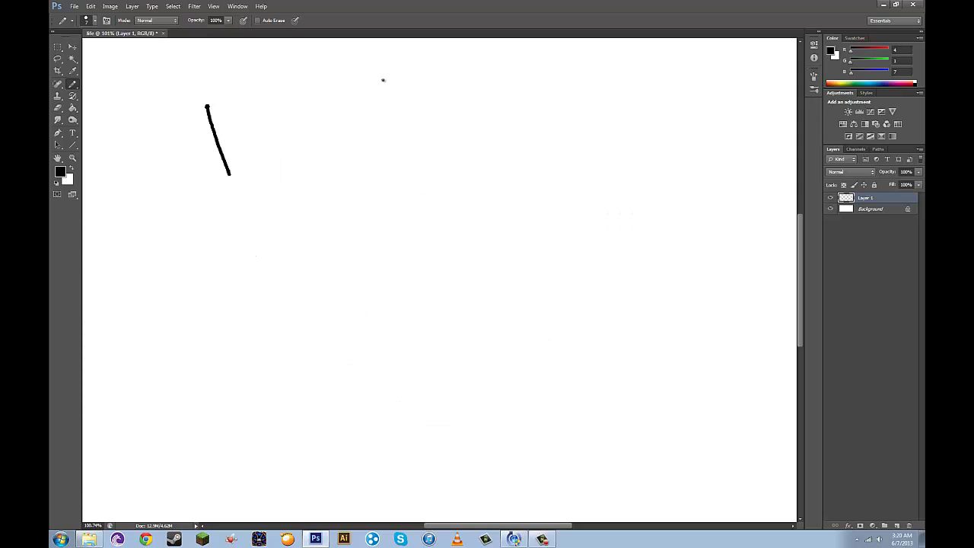
{"action": "left_click_drag", "start_coordinate": [373, 67], "coordinate": [390, 110]}
{"action": "mouse_move", "coordinate": [205, 292]}
{"action": "left_mouse_down"}
{"action": "mouse_move", "coordinate": [330, 218]}
{"action": "mouse_move", "coordinate": [551, 119]}
{"action": "left_mouse_up"}
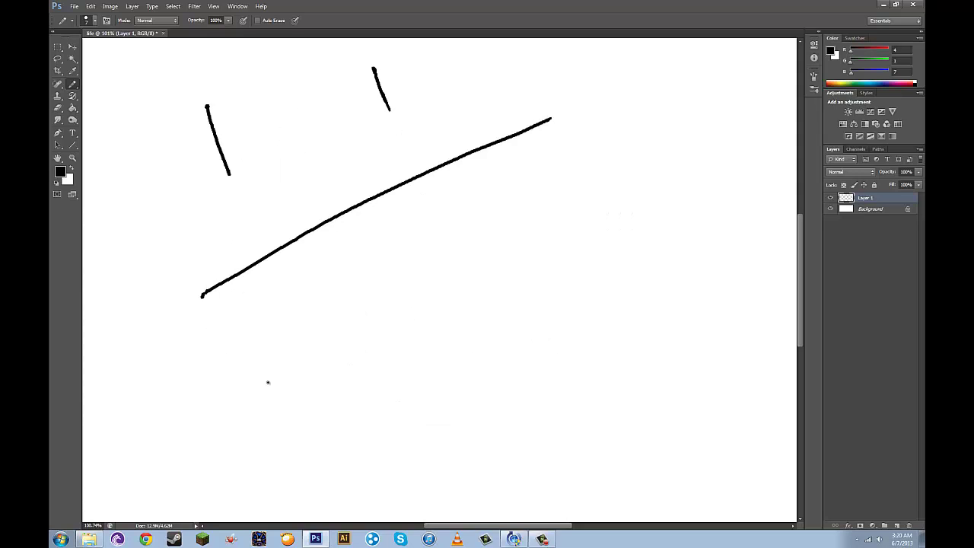
{"action": "mouse_move", "coordinate": [203, 292]}
{"action": "left_mouse_down"}
{"action": "mouse_move", "coordinate": [268, 382]}
{"action": "mouse_move", "coordinate": [539, 337]}
{"action": "mouse_move", "coordinate": [529, 126]}
{"action": "mouse_move", "coordinate": [492, 105]}
{"action": "left_mouse_up"}
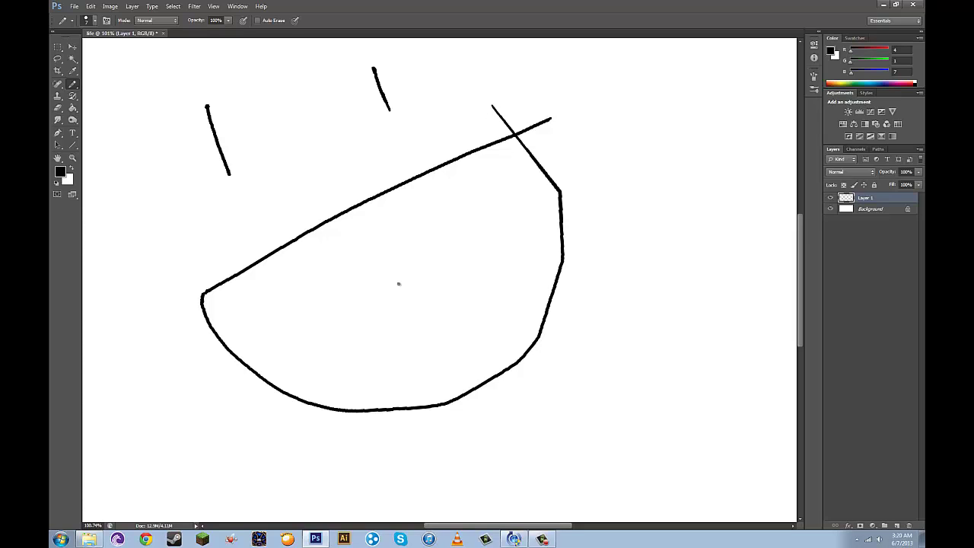
{"action": "key", "text": "ctrl+a"}
{"action": "key", "text": "Delete"}
{"action": "key", "text": "ctrl+d"}
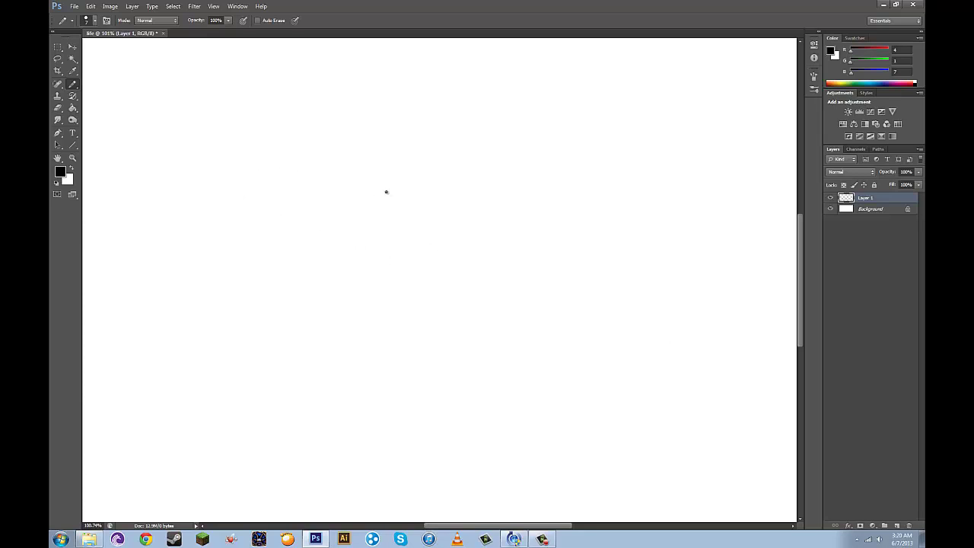
Sketch the bull's body, legs, humped back and hooked tail
{"action": "mouse_move", "coordinate": [396, 155]}
{"action": "left_mouse_down"}
{"action": "mouse_move", "coordinate": [434, 187]}
{"action": "mouse_move", "coordinate": [455, 182]}
{"action": "mouse_move", "coordinate": [441, 197]}
{"action": "mouse_move", "coordinate": [429, 193]}
{"action": "mouse_move", "coordinate": [428, 248]}
{"action": "mouse_move", "coordinate": [450, 220]}
{"action": "mouse_move", "coordinate": [424, 216]}
{"action": "mouse_move", "coordinate": [448, 203]}
{"action": "left_mouse_up"}
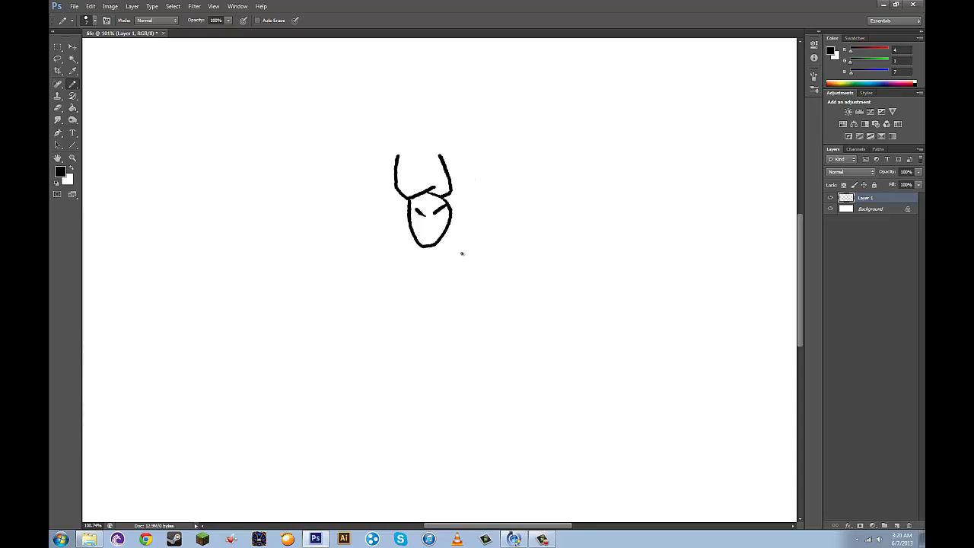
{"action": "left_click_drag", "start_coordinate": [469, 240], "coordinate": [407, 373]}
{"action": "left_click_drag", "start_coordinate": [422, 249], "coordinate": [384, 302]}
{"action": "mouse_move", "coordinate": [423, 252]}
{"action": "left_mouse_down"}
{"action": "mouse_move", "coordinate": [444, 256]}
{"action": "mouse_move", "coordinate": [428, 312]}
{"action": "left_mouse_up"}
{"action": "left_click_drag", "start_coordinate": [461, 259], "coordinate": [521, 227]}
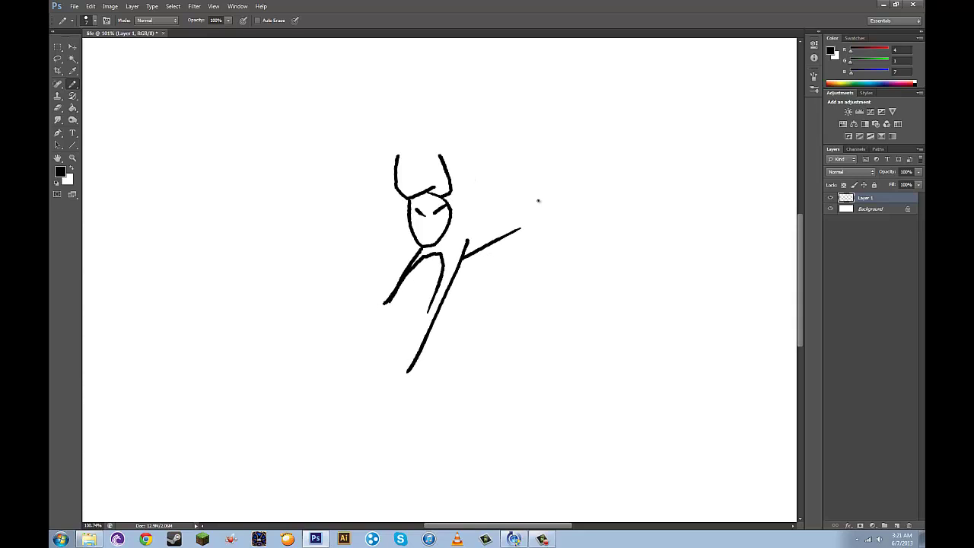
{"action": "mouse_move", "coordinate": [533, 163]}
{"action": "left_mouse_down"}
{"action": "mouse_move", "coordinate": [560, 209]}
{"action": "mouse_move", "coordinate": [572, 171]}
{"action": "mouse_move", "coordinate": [616, 185]}
{"action": "mouse_move", "coordinate": [549, 158]}
{"action": "mouse_move", "coordinate": [501, 168]}
{"action": "mouse_move", "coordinate": [477, 206]}
{"action": "left_mouse_up"}
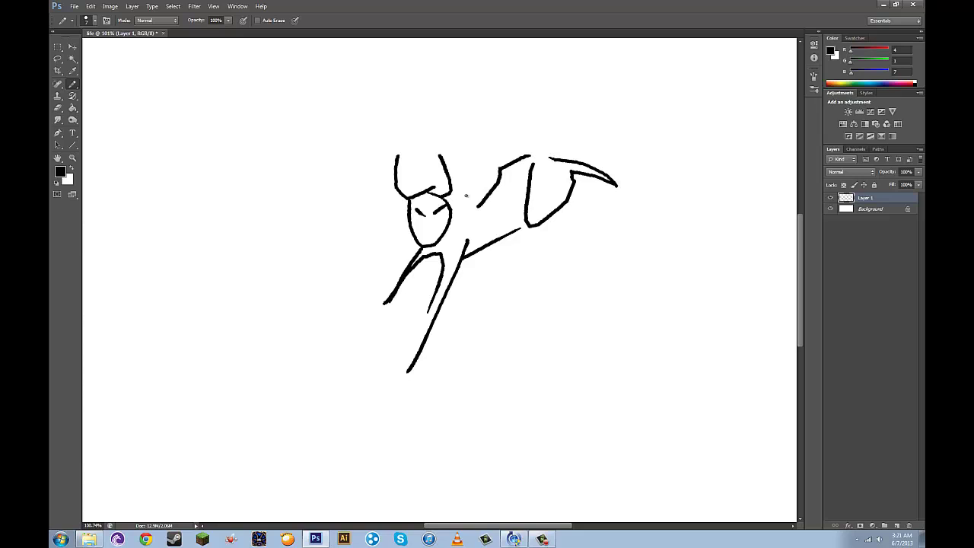
Draw the hatted rider with eyes, torso, leg and a raised zigzag arm
{"action": "mouse_move", "coordinate": [451, 136]}
{"action": "left_mouse_down"}
{"action": "mouse_move", "coordinate": [484, 134]}
{"action": "mouse_move", "coordinate": [457, 113]}
{"action": "mouse_move", "coordinate": [469, 131]}
{"action": "mouse_move", "coordinate": [487, 101]}
{"action": "mouse_move", "coordinate": [454, 111]}
{"action": "mouse_move", "coordinate": [468, 95]}
{"action": "left_mouse_up"}
{"action": "left_click", "coordinate": [475, 115]}
{"action": "mouse_move", "coordinate": [485, 139]}
{"action": "left_mouse_down"}
{"action": "mouse_move", "coordinate": [517, 110]}
{"action": "mouse_move", "coordinate": [510, 84]}
{"action": "mouse_move", "coordinate": [501, 87]}
{"action": "mouse_move", "coordinate": [520, 81]}
{"action": "left_mouse_up"}
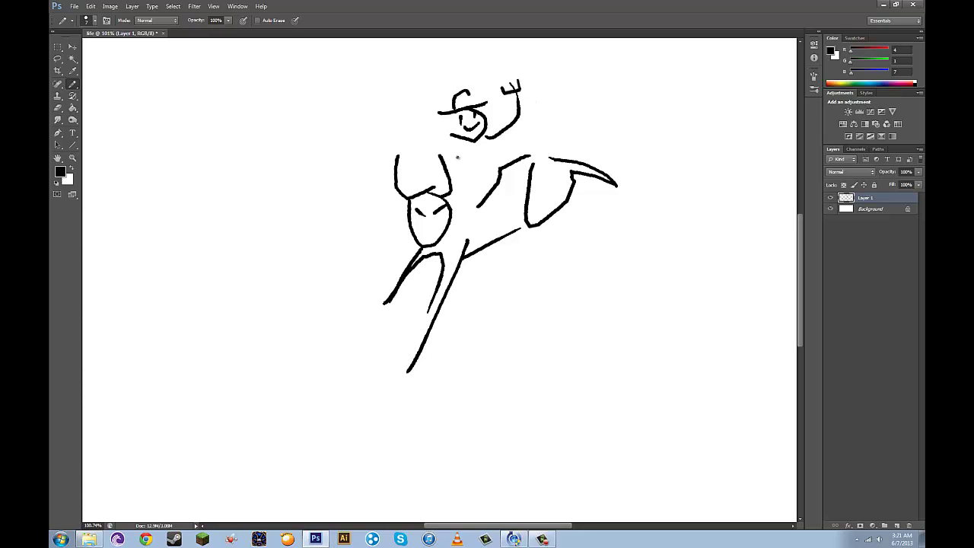
{"action": "left_click_drag", "start_coordinate": [462, 146], "coordinate": [435, 187]}
{"action": "mouse_move", "coordinate": [472, 150]}
{"action": "left_mouse_down"}
{"action": "mouse_move", "coordinate": [468, 186]}
{"action": "mouse_move", "coordinate": [498, 162]}
{"action": "mouse_move", "coordinate": [465, 216]}
{"action": "mouse_move", "coordinate": [508, 207]}
{"action": "mouse_move", "coordinate": [495, 207]}
{"action": "mouse_move", "coordinate": [511, 226]}
{"action": "left_mouse_up"}
{"action": "left_click_drag", "start_coordinate": [477, 181], "coordinate": [454, 197]}
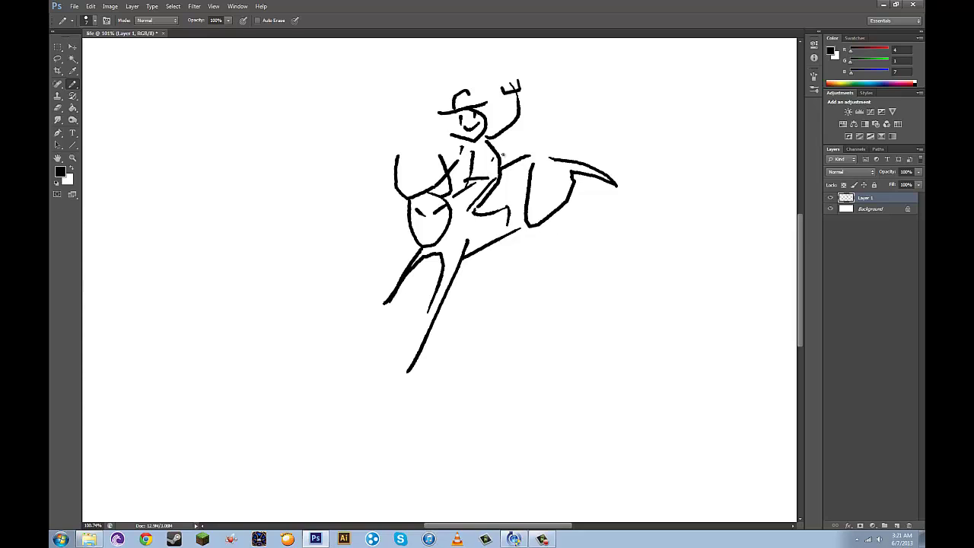
{"action": "mouse_move", "coordinate": [532, 155]}
{"action": "left_mouse_down"}
{"action": "mouse_move", "coordinate": [525, 126]}
{"action": "mouse_move", "coordinate": [595, 56]}
{"action": "left_mouse_up"}
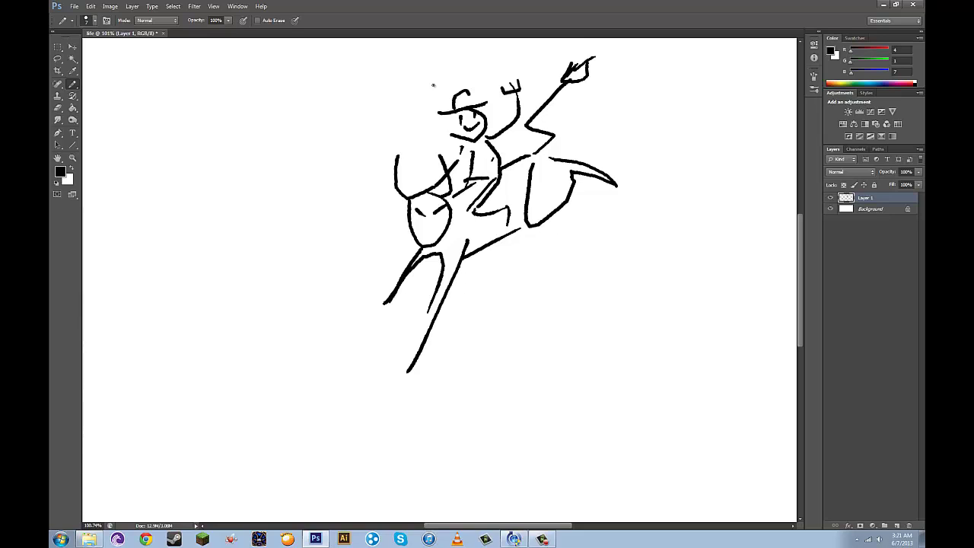
Enclose the scene in a large swirling circle with crossing strokes, and add a curved arrow pointing in
{"action": "mouse_move", "coordinate": [508, 67]}
{"action": "left_mouse_down"}
{"action": "mouse_move", "coordinate": [365, 127]}
{"action": "mouse_move", "coordinate": [339, 172]}
{"action": "left_mouse_up"}
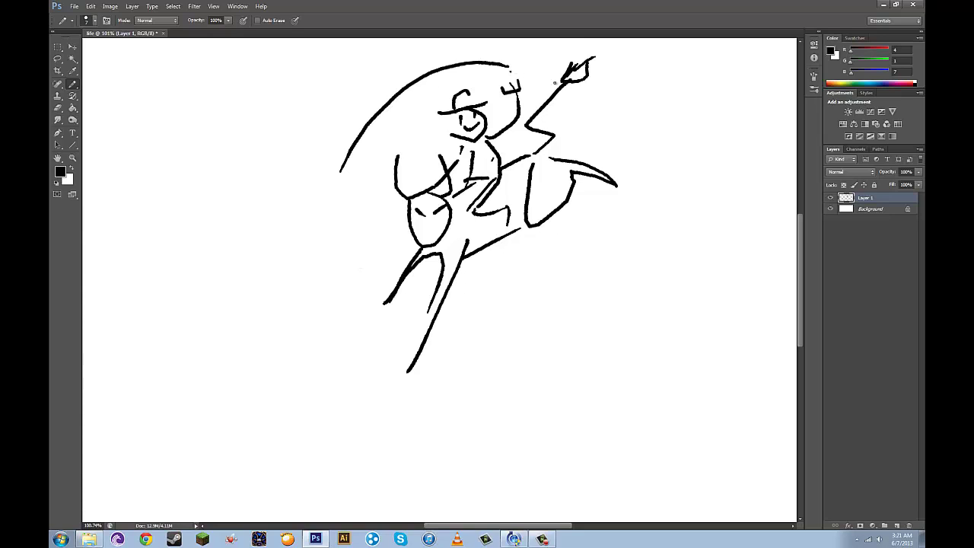
{"action": "left_click_drag", "start_coordinate": [508, 67], "coordinate": [560, 82]}
{"action": "left_click_drag", "start_coordinate": [561, 87], "coordinate": [583, 118]}
{"action": "mouse_move", "coordinate": [373, 249]}
{"action": "left_mouse_down"}
{"action": "mouse_move", "coordinate": [431, 327]}
{"action": "mouse_move", "coordinate": [626, 239]}
{"action": "left_mouse_up"}
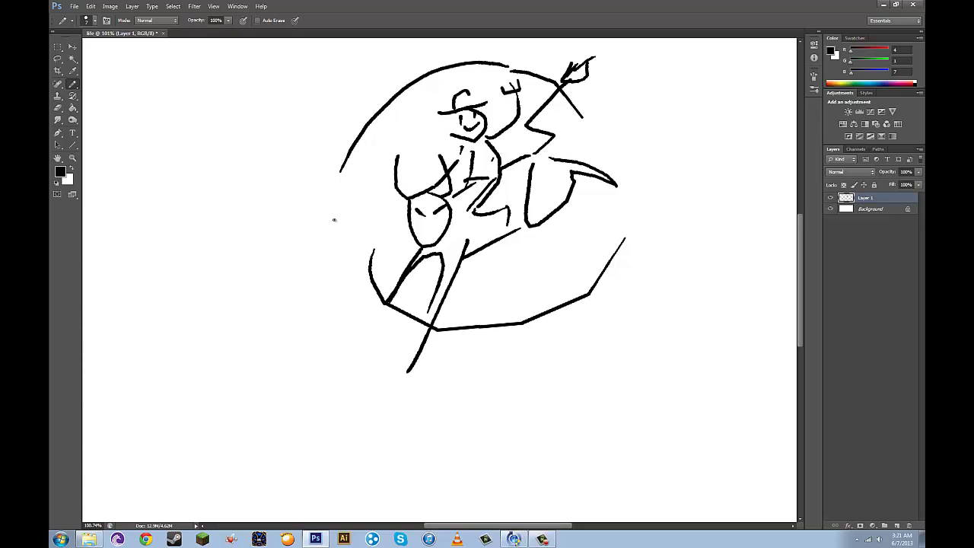
{"action": "mouse_move", "coordinate": [355, 193]}
{"action": "left_mouse_down"}
{"action": "mouse_move", "coordinate": [439, 142]}
{"action": "mouse_move", "coordinate": [431, 64]}
{"action": "mouse_move", "coordinate": [491, 108]}
{"action": "mouse_move", "coordinate": [547, 112]}
{"action": "mouse_move", "coordinate": [556, 142]}
{"action": "left_mouse_up"}
{"action": "left_click_drag", "start_coordinate": [357, 213], "coordinate": [418, 219]}
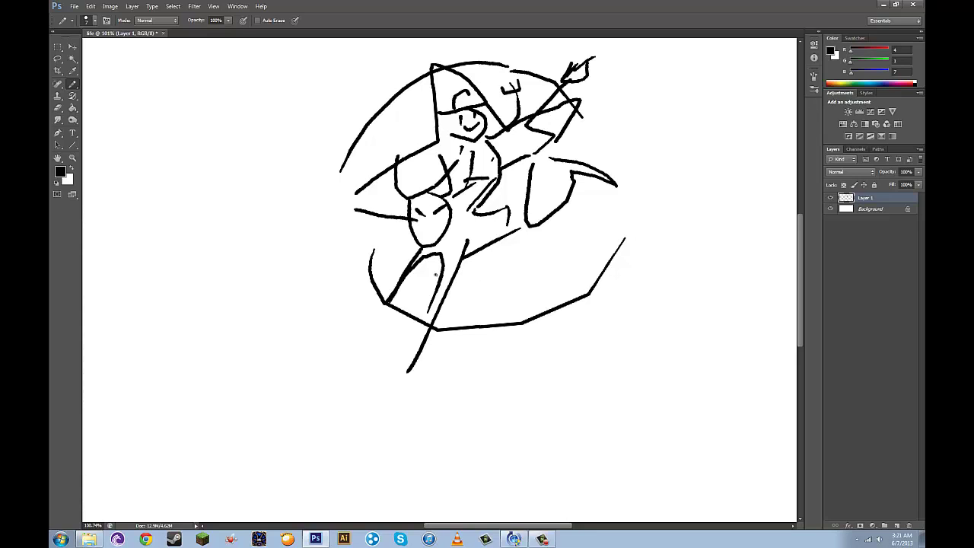
{"action": "mouse_move", "coordinate": [448, 284]}
{"action": "left_mouse_down"}
{"action": "mouse_move", "coordinate": [510, 246]}
{"action": "mouse_move", "coordinate": [647, 236]}
{"action": "mouse_move", "coordinate": [576, 206]}
{"action": "left_mouse_up"}
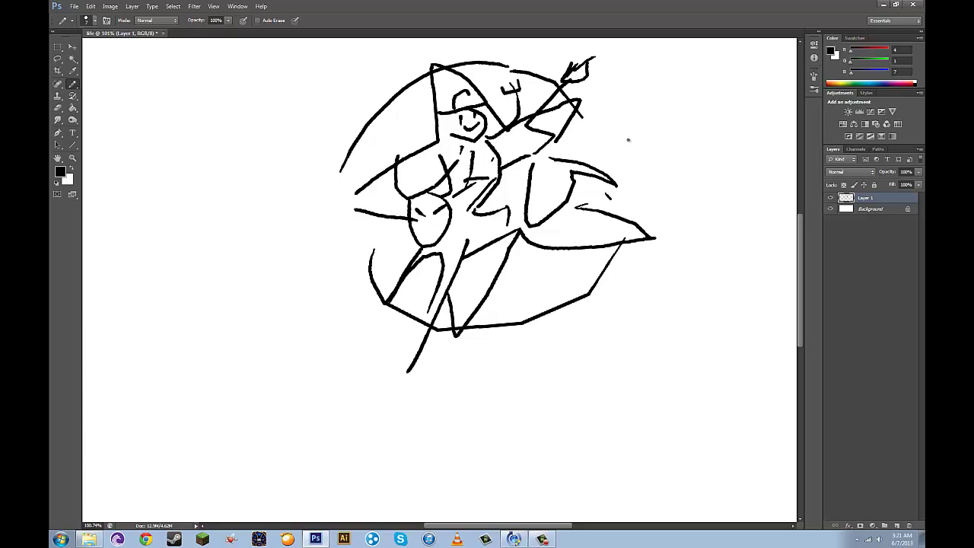
{"action": "left_click_drag", "start_coordinate": [240, 194], "coordinate": [313, 155]}
{"action": "mouse_move", "coordinate": [276, 121]}
{"action": "left_mouse_down"}
{"action": "mouse_move", "coordinate": [314, 156]}
{"action": "mouse_move", "coordinate": [165, 169]}
{"action": "left_mouse_up"}
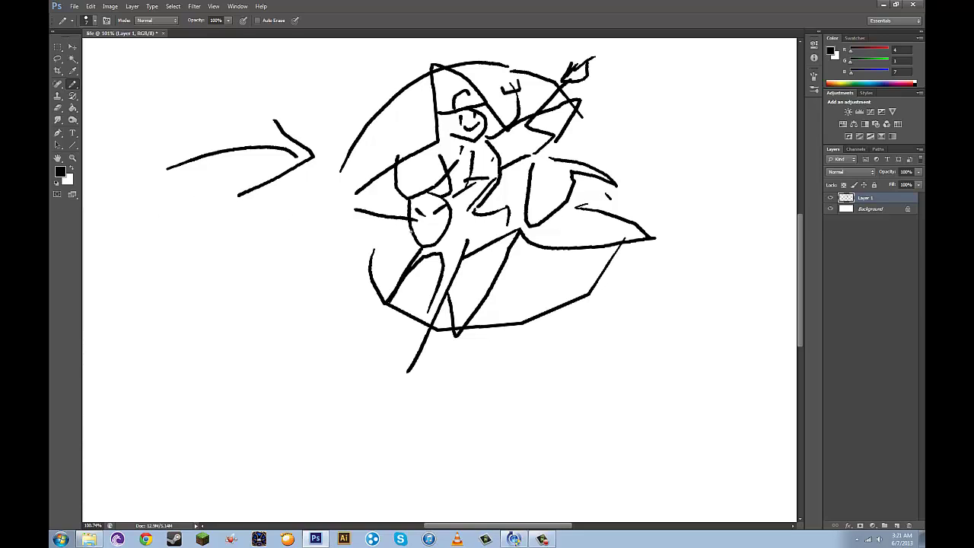
Wipe the rodeo sketch, brush a quick face of two marks and a curve, then wipe it
{"action": "key", "text": "ctrl+a"}
{"action": "key", "text": "Delete"}
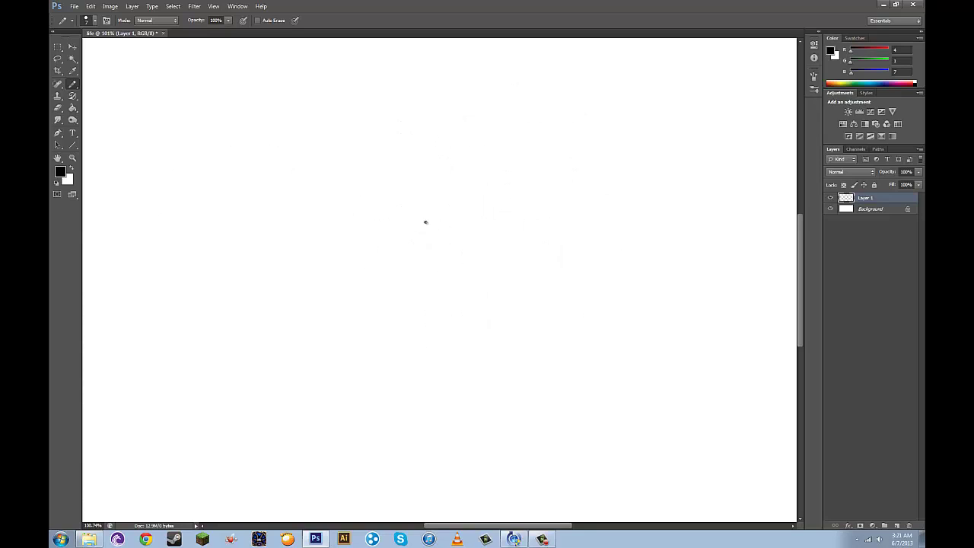
{"action": "left_click_drag", "start_coordinate": [313, 151], "coordinate": [327, 198]}
{"action": "left_click_drag", "start_coordinate": [388, 132], "coordinate": [408, 188]}
{"action": "mouse_move", "coordinate": [293, 259]}
{"action": "left_mouse_down"}
{"action": "mouse_move", "coordinate": [536, 191]}
{"action": "mouse_move", "coordinate": [472, 304]}
{"action": "left_mouse_up"}
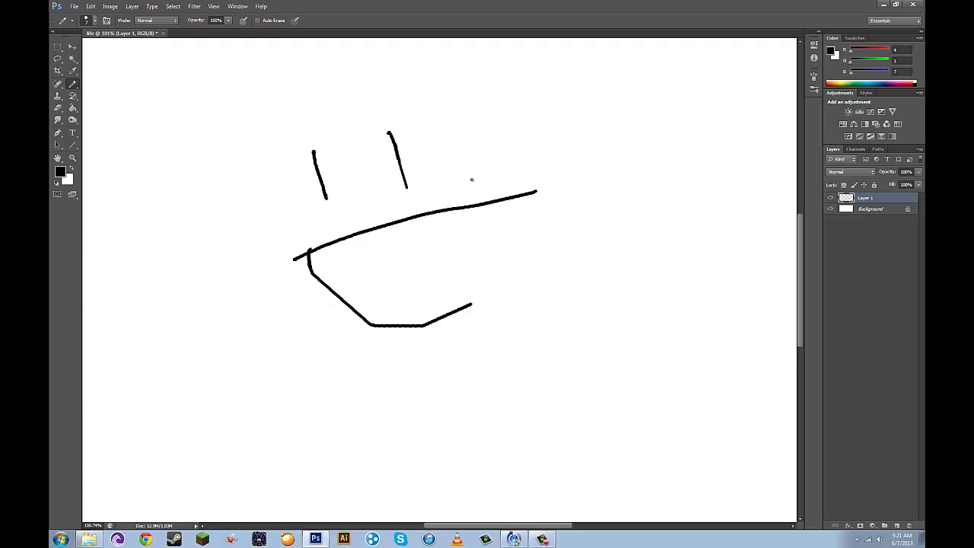
{"action": "left_click_drag", "start_coordinate": [472, 180], "coordinate": [472, 304]}
{"action": "key", "text": "ctrl+a"}
{"action": "key", "text": "Delete"}
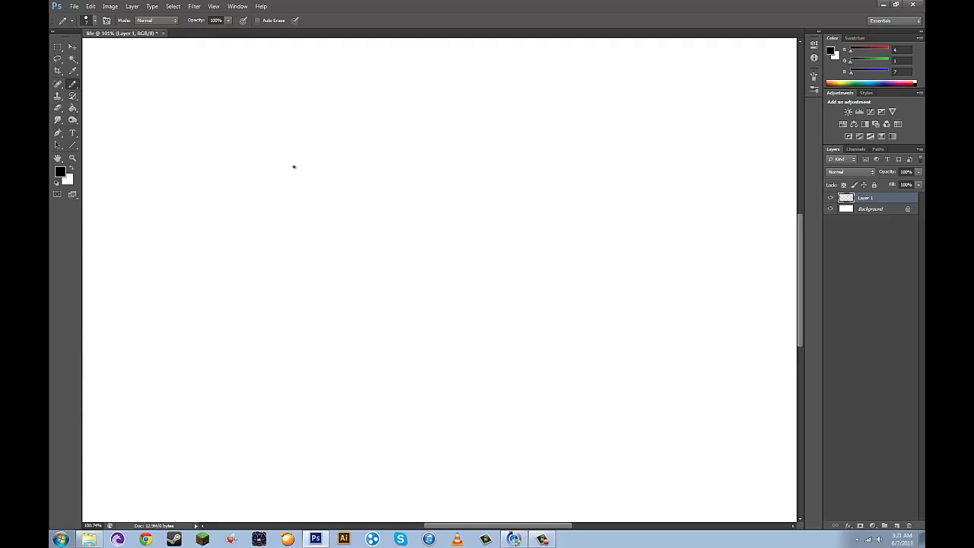
Brush a large sad face upper left with sad brows, closed eyes and an outline
{"action": "mouse_move", "coordinate": [268, 160]}
{"action": "left_mouse_down"}
{"action": "mouse_move", "coordinate": [305, 129]}
{"action": "mouse_move", "coordinate": [373, 143]}
{"action": "left_mouse_up"}
{"action": "left_click_drag", "start_coordinate": [280, 177], "coordinate": [361, 169]}
{"action": "left_click_drag", "start_coordinate": [316, 201], "coordinate": [337, 197]}
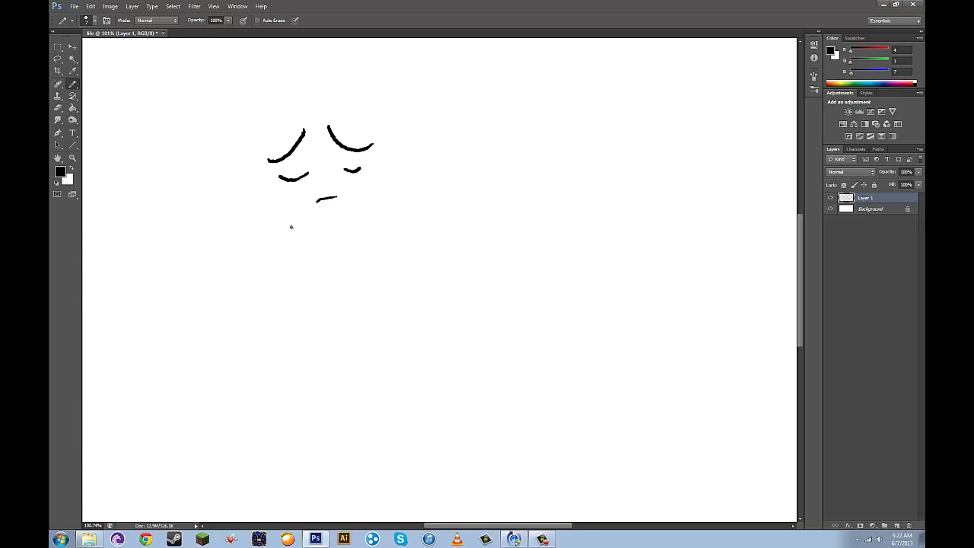
{"action": "mouse_move", "coordinate": [260, 183]}
{"action": "left_mouse_down"}
{"action": "mouse_move", "coordinate": [326, 213]}
{"action": "mouse_move", "coordinate": [384, 154]}
{"action": "left_mouse_up"}
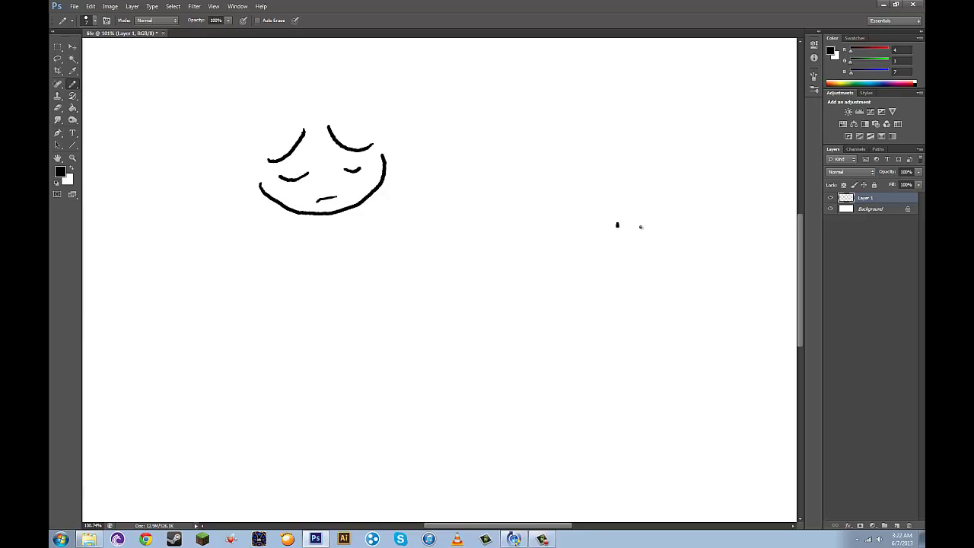
Brush a small frowning face at right with brows, an outline and an ear
{"action": "mouse_move", "coordinate": [640, 223]}
{"action": "left_mouse_down"}
{"action": "mouse_move", "coordinate": [638, 240]}
{"action": "mouse_move", "coordinate": [612, 243]}
{"action": "mouse_move", "coordinate": [626, 213]}
{"action": "mouse_move", "coordinate": [652, 214]}
{"action": "left_mouse_up"}
{"action": "left_click_drag", "start_coordinate": [621, 262], "coordinate": [637, 256]}
{"action": "mouse_move", "coordinate": [596, 227]}
{"action": "left_mouse_down"}
{"action": "mouse_move", "coordinate": [634, 282]}
{"action": "mouse_move", "coordinate": [662, 243]}
{"action": "left_mouse_up"}
{"action": "mouse_move", "coordinate": [597, 242]}
{"action": "left_mouse_down"}
{"action": "mouse_move", "coordinate": [583, 236]}
{"action": "mouse_move", "coordinate": [596, 263]}
{"action": "left_mouse_up"}
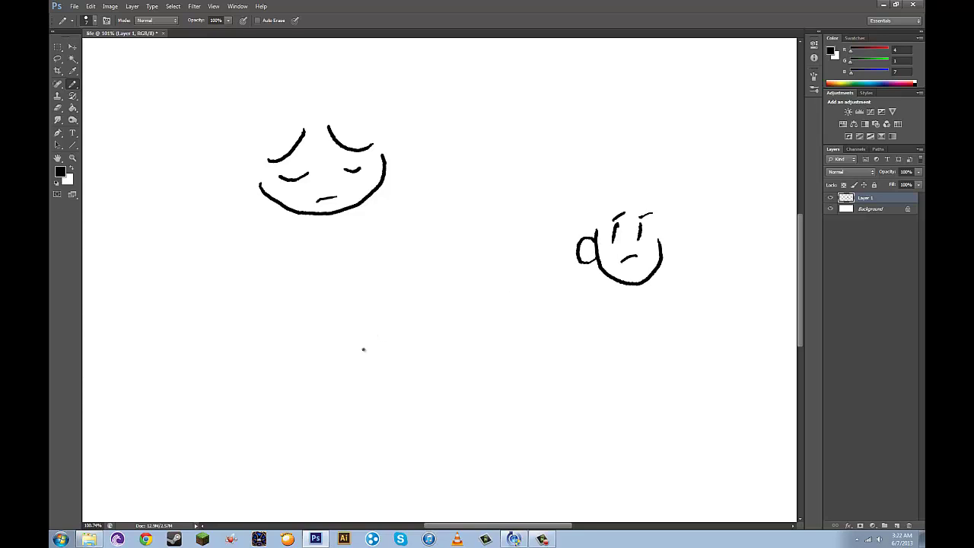
Brush a third sad face lower centre with eyes, mouth and outline
{"action": "left_click_drag", "start_coordinate": [363, 349], "coordinate": [404, 345]}
{"action": "left_click_drag", "start_coordinate": [386, 370], "coordinate": [380, 373]}
{"action": "mouse_move", "coordinate": [346, 341]}
{"action": "left_mouse_down"}
{"action": "mouse_move", "coordinate": [364, 381]}
{"action": "mouse_move", "coordinate": [427, 344]}
{"action": "mouse_move", "coordinate": [409, 321]}
{"action": "left_mouse_up"}
Clear the faces and start the cat's head with its ear outline, two eyes and nose
{"action": "key", "text": "ctrl+alt+z"}
{"action": "key", "text": "ctrl+alt+z"}
{"action": "key", "text": "ctrl+alt+z"}
{"action": "key", "text": "ctrl+alt+z"}
{"action": "key", "text": "ctrl+alt+z"}
{"action": "key", "text": "ctrl+alt+z"}
{"action": "key", "text": "ctrl+alt+z"}
{"action": "key", "text": "ctrl+alt+z"}
{"action": "mouse_move", "coordinate": [329, 241]}
{"action": "left_mouse_down"}
{"action": "mouse_move", "coordinate": [298, 122]}
{"action": "mouse_move", "coordinate": [377, 204]}
{"action": "mouse_move", "coordinate": [484, 196]}
{"action": "mouse_move", "coordinate": [539, 130]}
{"action": "mouse_move", "coordinate": [515, 244]}
{"action": "left_mouse_up"}
{"action": "mouse_move", "coordinate": [380, 228]}
{"action": "left_mouse_down"}
{"action": "mouse_move", "coordinate": [382, 259]}
{"action": "mouse_move", "coordinate": [385, 229]}
{"action": "left_mouse_up"}
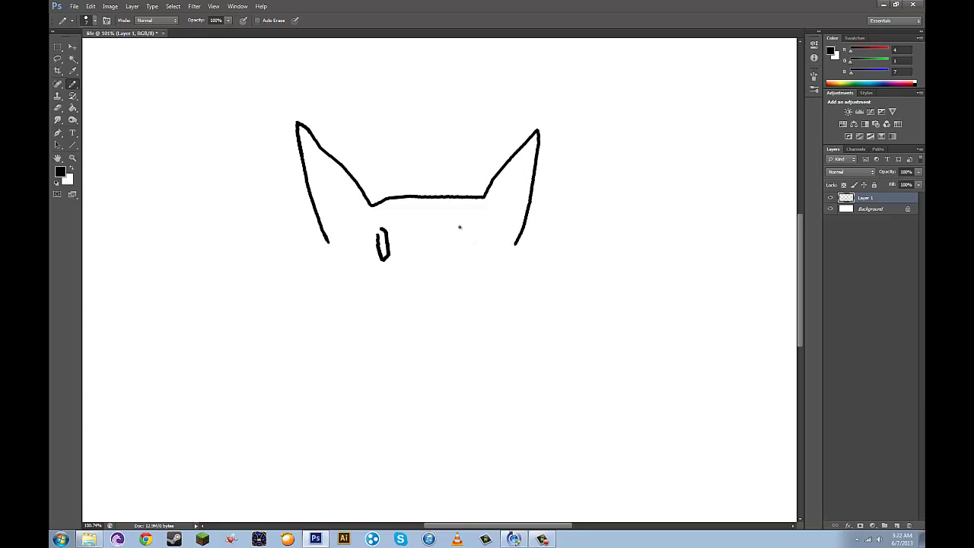
{"action": "mouse_move", "coordinate": [459, 225]}
{"action": "left_mouse_down"}
{"action": "mouse_move", "coordinate": [477, 242]}
{"action": "mouse_move", "coordinate": [463, 226]}
{"action": "left_mouse_up"}
{"action": "mouse_move", "coordinate": [422, 272]}
{"action": "left_mouse_down"}
{"action": "mouse_move", "coordinate": [372, 289]}
{"action": "mouse_move", "coordinate": [431, 299]}
{"action": "mouse_move", "coordinate": [466, 283]}
{"action": "left_mouse_up"}
Add the cat's cheek line, chin, forehead strokes, under-eye lines and muzzle
{"action": "mouse_move", "coordinate": [328, 242]}
{"action": "left_mouse_down"}
{"action": "mouse_move", "coordinate": [307, 328]}
{"action": "mouse_move", "coordinate": [419, 350]}
{"action": "mouse_move", "coordinate": [450, 348]}
{"action": "mouse_move", "coordinate": [544, 288]}
{"action": "mouse_move", "coordinate": [515, 241]}
{"action": "left_mouse_up"}
{"action": "mouse_move", "coordinate": [405, 321]}
{"action": "left_mouse_down"}
{"action": "mouse_move", "coordinate": [449, 327]}
{"action": "mouse_move", "coordinate": [454, 314]}
{"action": "left_mouse_up"}
{"action": "mouse_move", "coordinate": [373, 214]}
{"action": "left_mouse_down"}
{"action": "mouse_move", "coordinate": [384, 205]}
{"action": "mouse_move", "coordinate": [365, 224]}
{"action": "mouse_move", "coordinate": [396, 209]}
{"action": "mouse_move", "coordinate": [479, 207]}
{"action": "left_mouse_up"}
{"action": "left_click_drag", "start_coordinate": [386, 263], "coordinate": [361, 258]}
{"action": "left_click_drag", "start_coordinate": [467, 260], "coordinate": [507, 244]}
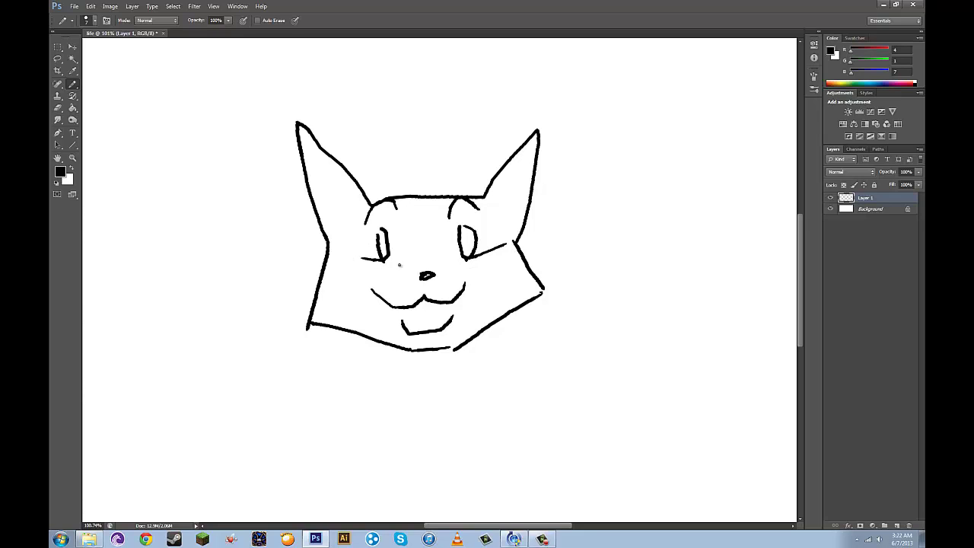
{"action": "mouse_move", "coordinate": [389, 262]}
{"action": "left_mouse_down"}
{"action": "mouse_move", "coordinate": [418, 280]}
{"action": "mouse_move", "coordinate": [460, 256]}
{"action": "left_mouse_up"}
Draw the sitting cat's body, front legs, foot, haunches and curled tail, then wipe the canvas
{"action": "left_click_drag", "start_coordinate": [350, 333], "coordinate": [379, 478]}
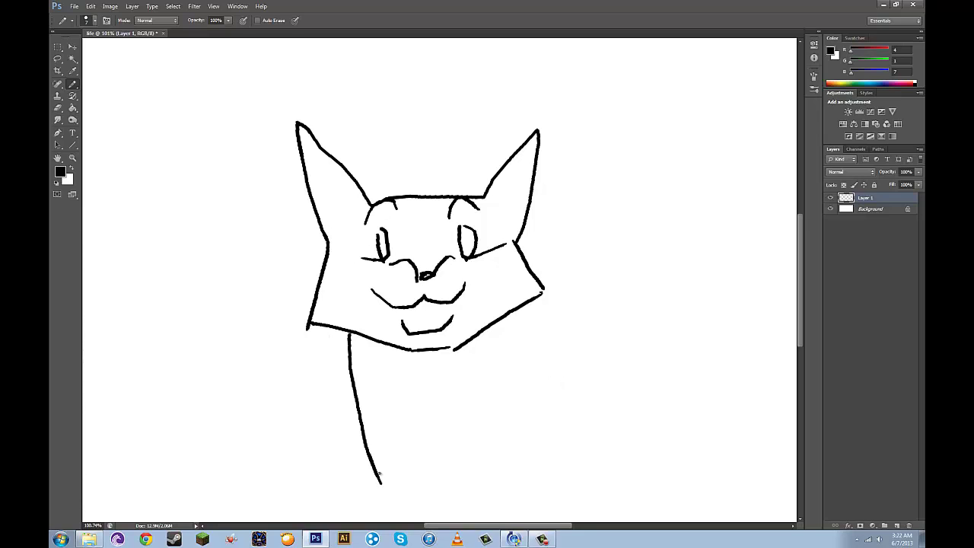
{"action": "left_click_drag", "start_coordinate": [501, 323], "coordinate": [478, 476]}
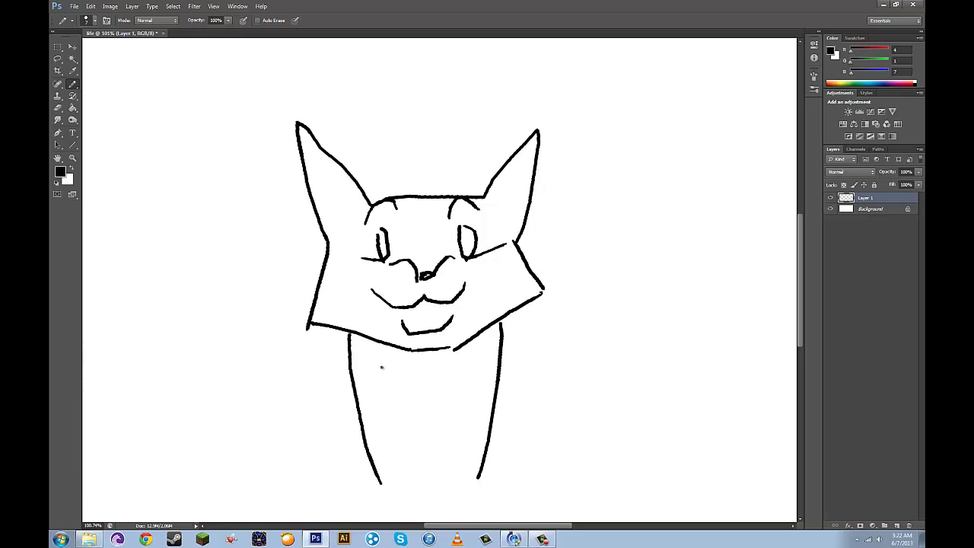
{"action": "left_click_drag", "start_coordinate": [380, 367], "coordinate": [387, 483]}
{"action": "mouse_move", "coordinate": [444, 375]}
{"action": "left_mouse_down"}
{"action": "mouse_move", "coordinate": [464, 433]}
{"action": "mouse_move", "coordinate": [459, 479]}
{"action": "mouse_move", "coordinate": [510, 475]}
{"action": "mouse_move", "coordinate": [459, 495]}
{"action": "left_mouse_up"}
{"action": "left_click_drag", "start_coordinate": [374, 470], "coordinate": [379, 495]}
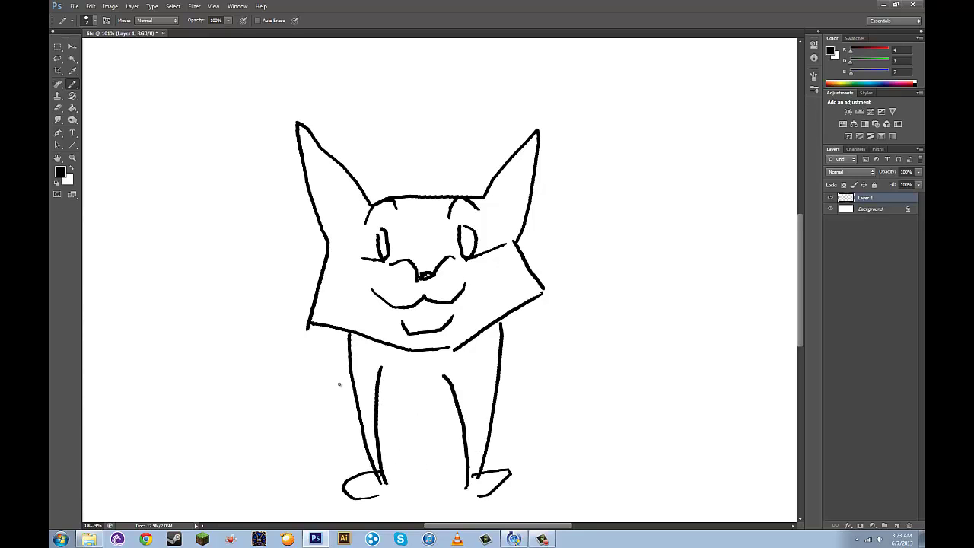
{"action": "mouse_move", "coordinate": [358, 398]}
{"action": "left_mouse_down"}
{"action": "mouse_move", "coordinate": [348, 380]}
{"action": "mouse_move", "coordinate": [328, 444]}
{"action": "mouse_move", "coordinate": [351, 457]}
{"action": "mouse_move", "coordinate": [339, 460]}
{"action": "left_mouse_up"}
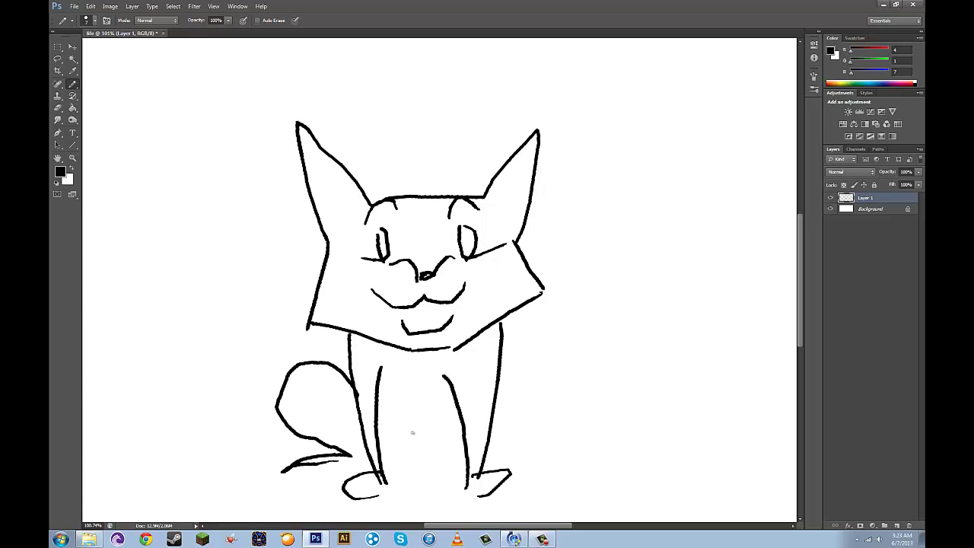
{"action": "mouse_move", "coordinate": [500, 368]}
{"action": "left_mouse_down"}
{"action": "mouse_move", "coordinate": [536, 360]}
{"action": "mouse_move", "coordinate": [502, 445]}
{"action": "mouse_move", "coordinate": [554, 449]}
{"action": "mouse_move", "coordinate": [503, 455]}
{"action": "left_mouse_up"}
{"action": "mouse_move", "coordinate": [551, 407]}
{"action": "left_mouse_down"}
{"action": "mouse_move", "coordinate": [615, 269]}
{"action": "mouse_move", "coordinate": [589, 271]}
{"action": "mouse_move", "coordinate": [568, 304]}
{"action": "mouse_move", "coordinate": [568, 346]}
{"action": "mouse_move", "coordinate": [652, 254]}
{"action": "mouse_move", "coordinate": [668, 339]}
{"action": "mouse_move", "coordinate": [576, 446]}
{"action": "left_mouse_up"}
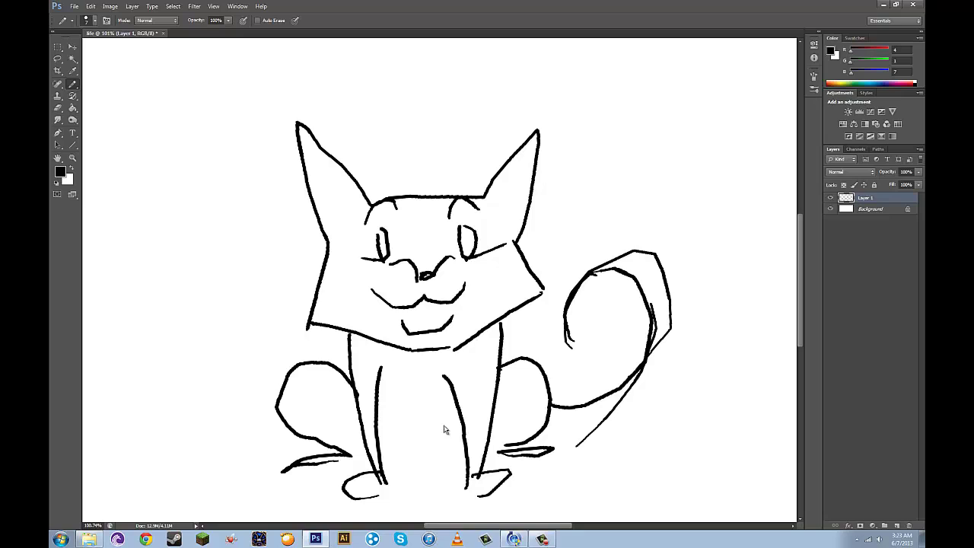
{"action": "key", "text": "ctrl+a"}
{"action": "key", "text": "Delete"}
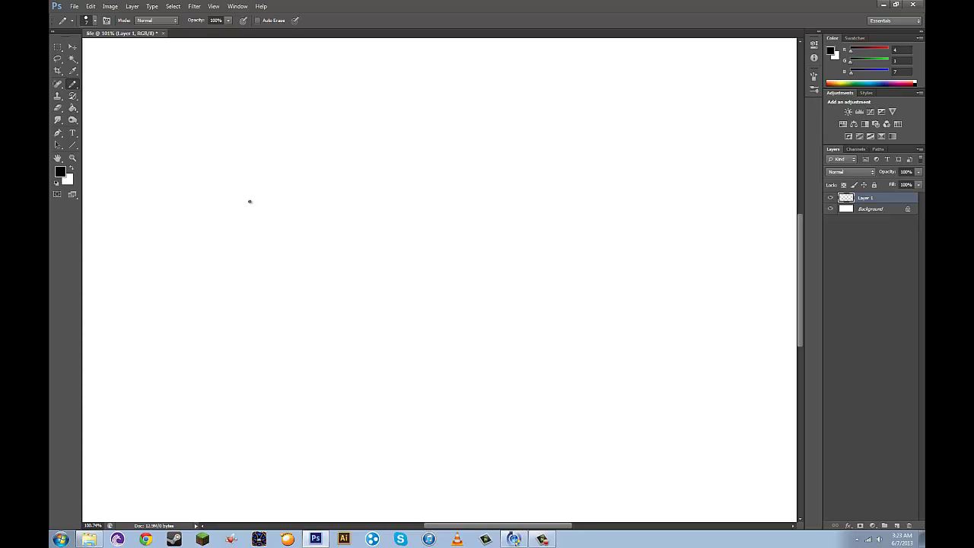
Sketch a seated figure with a face, spiky hair, body outline and legs
{"action": "mouse_move", "coordinate": [246, 193]}
{"action": "left_mouse_down"}
{"action": "mouse_move", "coordinate": [267, 221]}
{"action": "mouse_move", "coordinate": [257, 195]}
{"action": "left_mouse_up"}
{"action": "mouse_move", "coordinate": [268, 183]}
{"action": "left_mouse_down"}
{"action": "mouse_move", "coordinate": [244, 215]}
{"action": "mouse_move", "coordinate": [268, 229]}
{"action": "mouse_move", "coordinate": [251, 230]}
{"action": "mouse_move", "coordinate": [237, 250]}
{"action": "left_mouse_up"}
{"action": "left_click_drag", "start_coordinate": [285, 215], "coordinate": [283, 261]}
{"action": "mouse_move", "coordinate": [245, 198]}
{"action": "left_mouse_down"}
{"action": "mouse_move", "coordinate": [265, 172]}
{"action": "mouse_move", "coordinate": [245, 178]}
{"action": "mouse_move", "coordinate": [246, 198]}
{"action": "mouse_move", "coordinate": [253, 186]}
{"action": "left_mouse_up"}
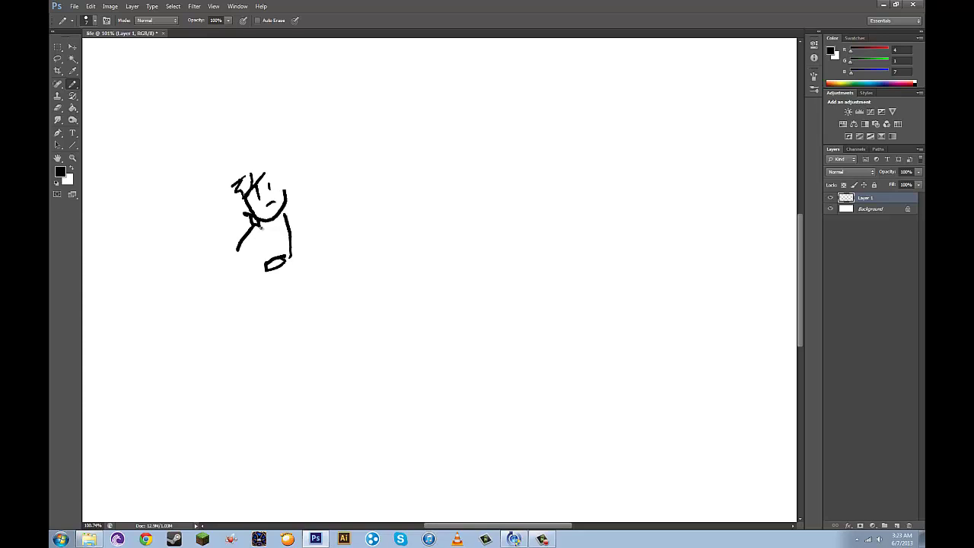
{"action": "mouse_move", "coordinate": [239, 250]}
{"action": "left_mouse_down"}
{"action": "mouse_move", "coordinate": [247, 284]}
{"action": "mouse_move", "coordinate": [286, 309]}
{"action": "left_mouse_up"}
{"action": "mouse_move", "coordinate": [294, 271]}
{"action": "left_mouse_down"}
{"action": "mouse_move", "coordinate": [316, 284]}
{"action": "mouse_move", "coordinate": [310, 318]}
{"action": "left_mouse_up"}
{"action": "left_click_drag", "start_coordinate": [282, 326], "coordinate": [325, 318]}
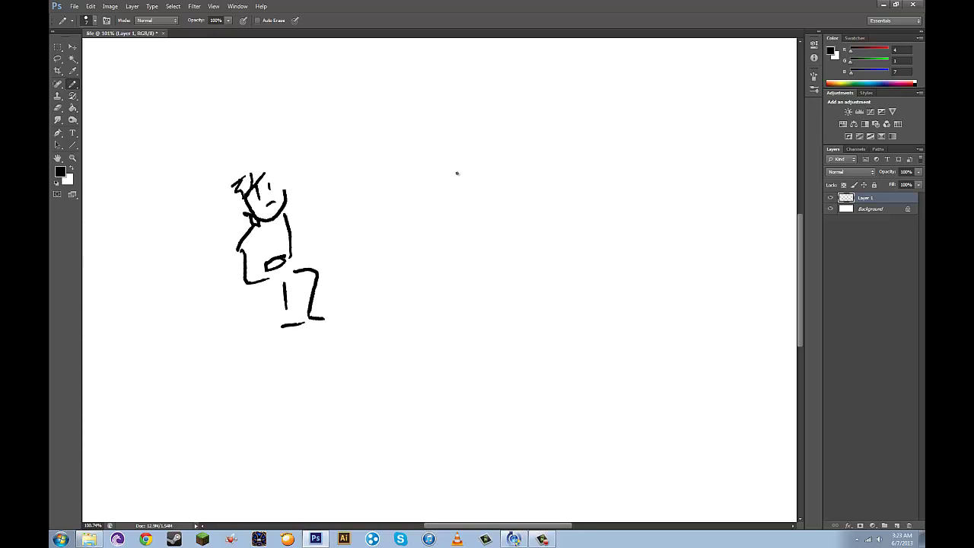
Draw a waving stick figure with a round head, and smile the first face
{"action": "mouse_move", "coordinate": [504, 141]}
{"action": "left_mouse_down"}
{"action": "mouse_move", "coordinate": [513, 183]}
{"action": "mouse_move", "coordinate": [534, 144]}
{"action": "mouse_move", "coordinate": [504, 139]}
{"action": "left_mouse_up"}
{"action": "left_click_drag", "start_coordinate": [507, 144], "coordinate": [520, 163]}
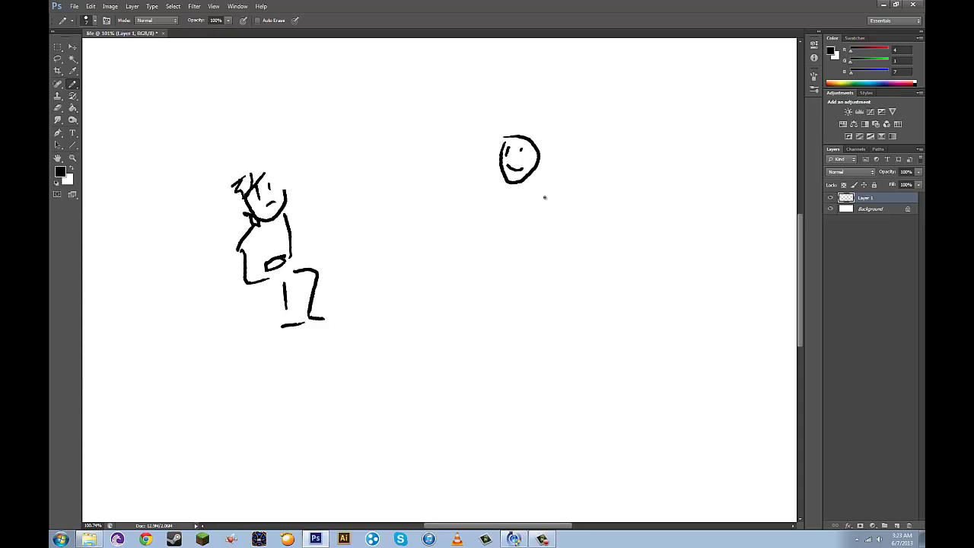
{"action": "mouse_move", "coordinate": [544, 198]}
{"action": "left_mouse_down"}
{"action": "mouse_move", "coordinate": [568, 184]}
{"action": "mouse_move", "coordinate": [582, 157]}
{"action": "left_mouse_up"}
{"action": "mouse_move", "coordinate": [510, 188]}
{"action": "left_mouse_down"}
{"action": "mouse_move", "coordinate": [498, 227]}
{"action": "mouse_move", "coordinate": [466, 225]}
{"action": "mouse_move", "coordinate": [456, 273]}
{"action": "left_mouse_up"}
{"action": "left_click_drag", "start_coordinate": [261, 202], "coordinate": [284, 193]}
{"action": "mouse_move", "coordinate": [525, 191]}
{"action": "left_mouse_down"}
{"action": "mouse_move", "coordinate": [518, 261]}
{"action": "mouse_move", "coordinate": [502, 285]}
{"action": "left_mouse_up"}
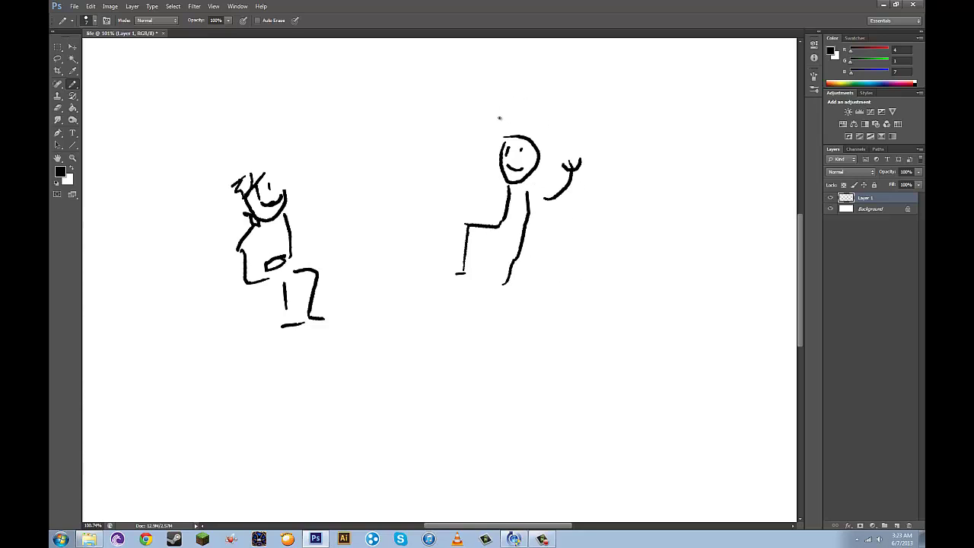
Draw two rough faces lower down, one smiling and one capped and frowning
{"action": "mouse_move", "coordinate": [462, 383]}
{"action": "left_mouse_down"}
{"action": "mouse_move", "coordinate": [468, 405]}
{"action": "mouse_move", "coordinate": [485, 377]}
{"action": "mouse_move", "coordinate": [491, 400]}
{"action": "mouse_move", "coordinate": [459, 365]}
{"action": "mouse_move", "coordinate": [476, 354]}
{"action": "mouse_move", "coordinate": [467, 365]}
{"action": "left_mouse_up"}
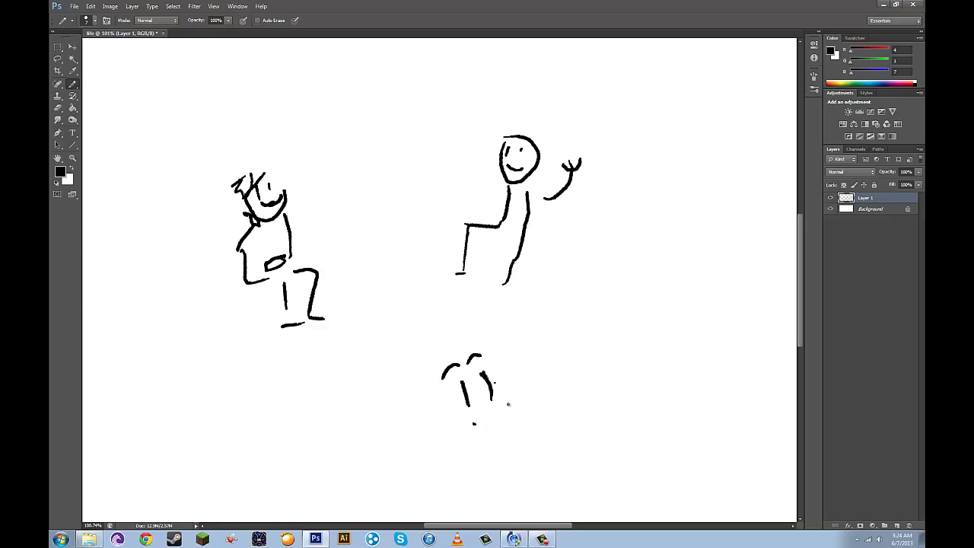
{"action": "left_click_drag", "start_coordinate": [473, 424], "coordinate": [510, 404]}
{"action": "mouse_move", "coordinate": [607, 360]}
{"action": "left_mouse_down"}
{"action": "mouse_move", "coordinate": [603, 388]}
{"action": "mouse_move", "coordinate": [626, 376]}
{"action": "mouse_move", "coordinate": [608, 364]}
{"action": "mouse_move", "coordinate": [623, 353]}
{"action": "left_mouse_up"}
{"action": "left_click_drag", "start_coordinate": [606, 408], "coordinate": [620, 406]}
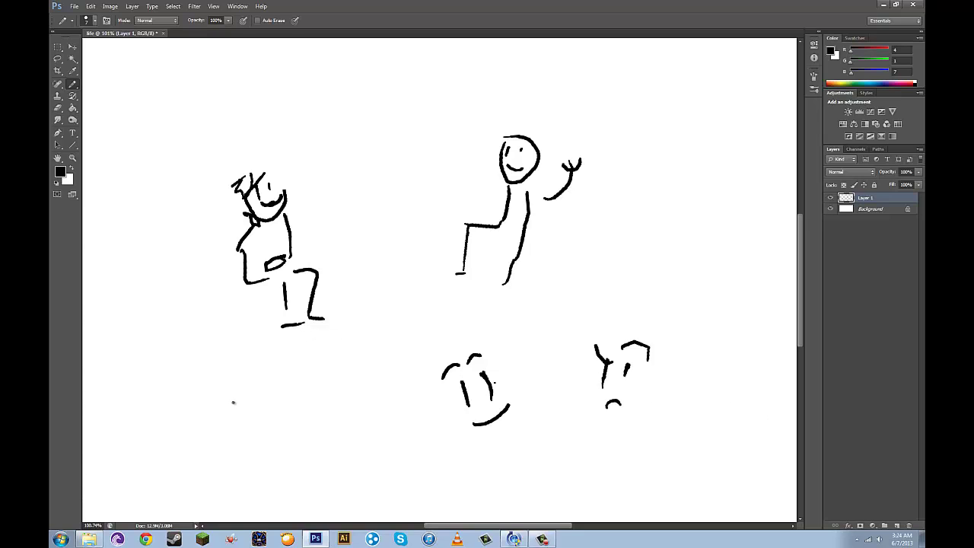
Draw a box joined to a small round head below the left figure
{"action": "left_click_drag", "start_coordinate": [239, 441], "coordinate": [237, 401]}
{"action": "mouse_move", "coordinate": [232, 402]}
{"action": "left_mouse_down"}
{"action": "mouse_move", "coordinate": [262, 388]}
{"action": "mouse_move", "coordinate": [267, 434]}
{"action": "mouse_move", "coordinate": [278, 430]}
{"action": "left_mouse_up"}
{"action": "mouse_move", "coordinate": [305, 380]}
{"action": "left_mouse_down"}
{"action": "mouse_move", "coordinate": [306, 407]}
{"action": "mouse_move", "coordinate": [323, 396]}
{"action": "mouse_move", "coordinate": [308, 377]}
{"action": "mouse_move", "coordinate": [315, 391]}
{"action": "mouse_move", "coordinate": [306, 403]}
{"action": "mouse_move", "coordinate": [315, 393]}
{"action": "mouse_move", "coordinate": [305, 410]}
{"action": "mouse_move", "coordinate": [281, 407]}
{"action": "left_mouse_up"}
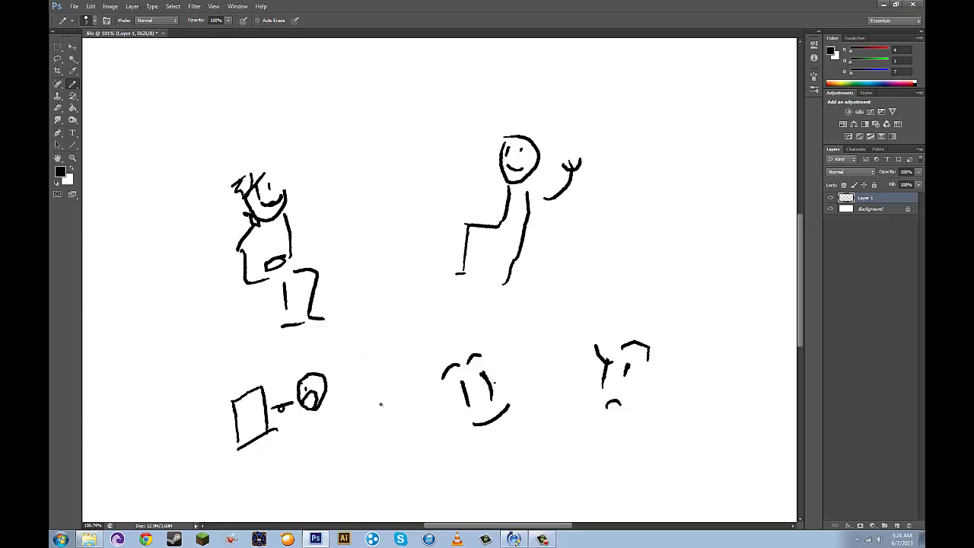
Clear Layer 1, draw a rough four-sided shape, then delete it
{"action": "key", "text": "ctrl+a"}
{"action": "key", "text": "Delete"}
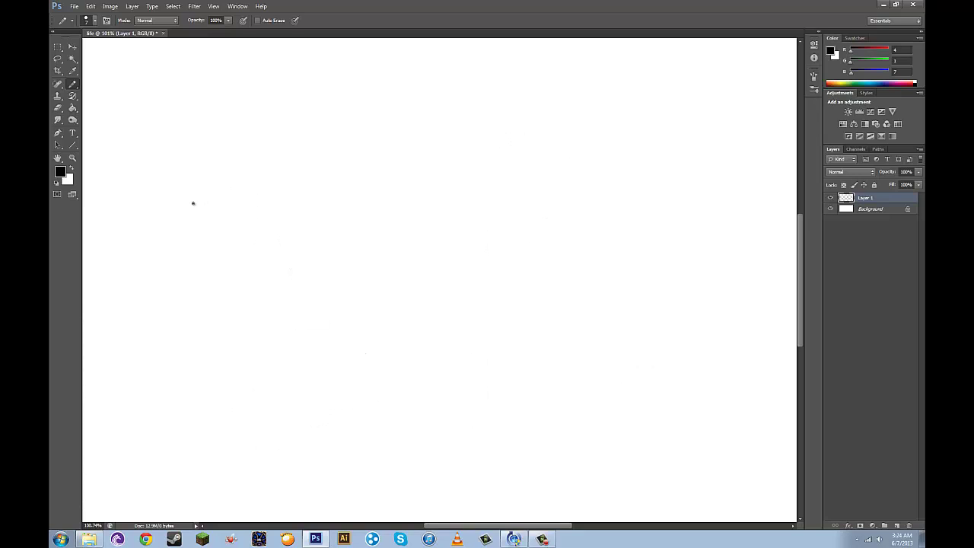
{"action": "left_click_drag", "start_coordinate": [186, 255], "coordinate": [238, 208]}
{"action": "mouse_move", "coordinate": [186, 257]}
{"action": "left_mouse_down"}
{"action": "mouse_move", "coordinate": [239, 337]}
{"action": "mouse_move", "coordinate": [260, 305]}
{"action": "mouse_move", "coordinate": [285, 288]}
{"action": "left_mouse_up"}
{"action": "mouse_move", "coordinate": [242, 206]}
{"action": "left_mouse_down"}
{"action": "mouse_move", "coordinate": [309, 180]}
{"action": "mouse_move", "coordinate": [343, 263]}
{"action": "left_mouse_up"}
{"action": "left_click_drag", "start_coordinate": [332, 263], "coordinate": [284, 277]}
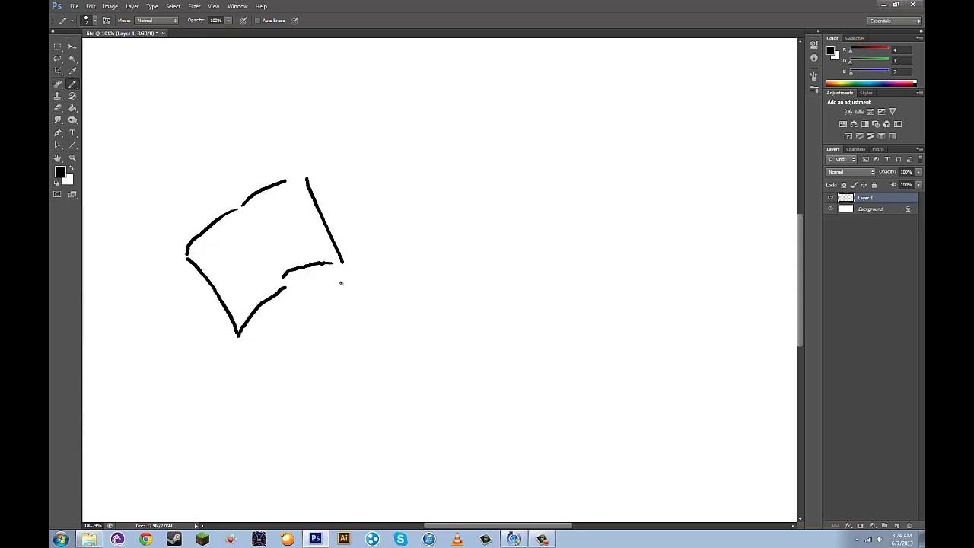
{"action": "key", "text": "Delete"}
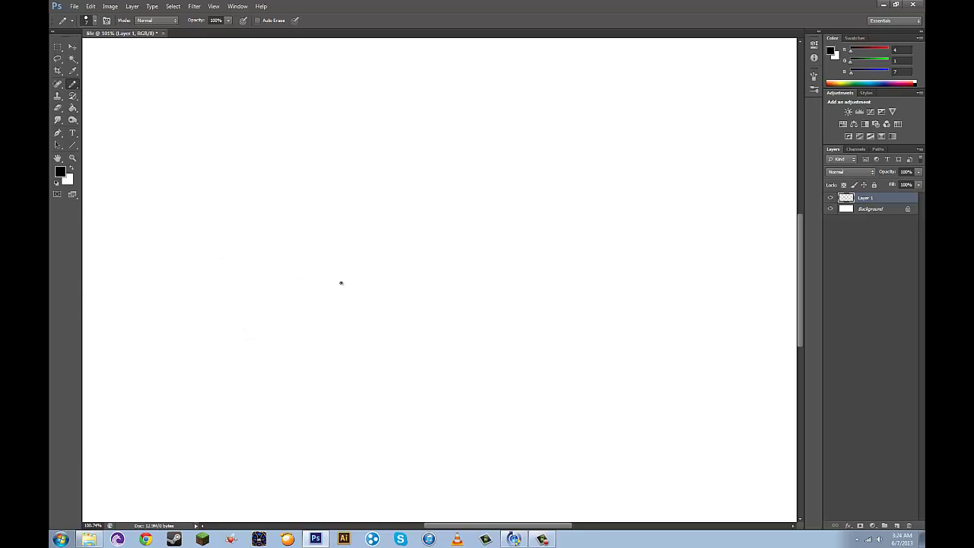
Draw a capped round face with a frowning mouth, angry brows and dark hair
{"action": "left_click_drag", "start_coordinate": [339, 198], "coordinate": [424, 190]}
{"action": "mouse_move", "coordinate": [345, 197]}
{"action": "left_mouse_down"}
{"action": "mouse_move", "coordinate": [386, 161]}
{"action": "mouse_move", "coordinate": [413, 189]}
{"action": "left_mouse_up"}
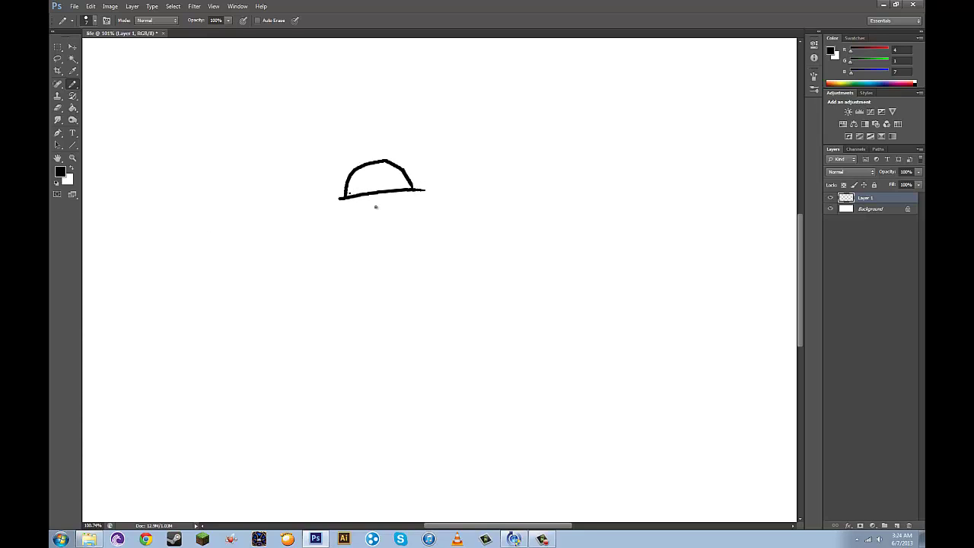
{"action": "mouse_move", "coordinate": [351, 200]}
{"action": "left_mouse_down"}
{"action": "mouse_move", "coordinate": [370, 223]}
{"action": "mouse_move", "coordinate": [406, 190]}
{"action": "mouse_move", "coordinate": [394, 217]}
{"action": "mouse_move", "coordinate": [361, 227]}
{"action": "mouse_move", "coordinate": [368, 202]}
{"action": "mouse_move", "coordinate": [387, 202]}
{"action": "mouse_move", "coordinate": [394, 181]}
{"action": "left_mouse_up"}
{"action": "left_click_drag", "start_coordinate": [375, 212], "coordinate": [390, 213]}
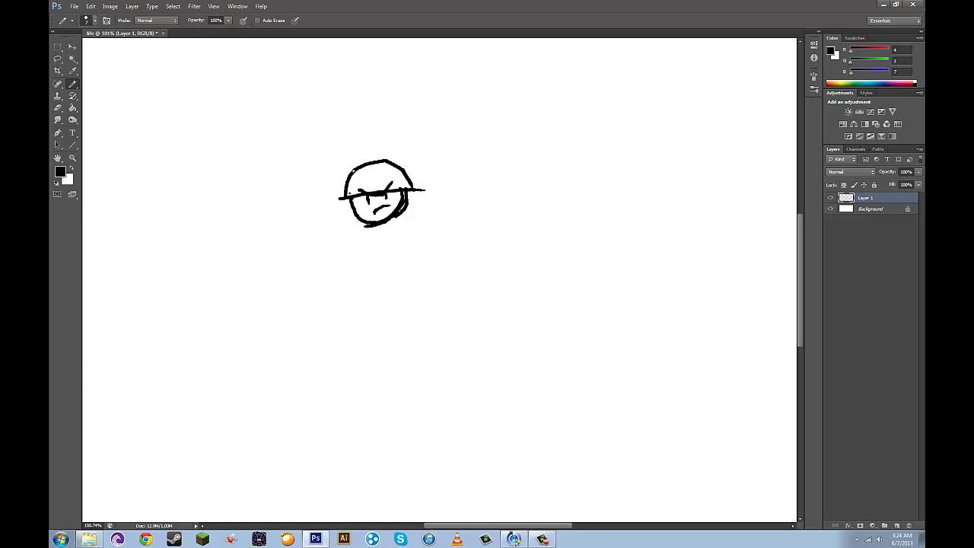
{"action": "mouse_move", "coordinate": [354, 179]}
{"action": "left_mouse_down"}
{"action": "mouse_move", "coordinate": [371, 181]}
{"action": "mouse_move", "coordinate": [342, 191]}
{"action": "left_mouse_up"}
{"action": "mouse_move", "coordinate": [349, 184]}
{"action": "left_mouse_down"}
{"action": "mouse_move", "coordinate": [358, 197]}
{"action": "mouse_move", "coordinate": [352, 182]}
{"action": "mouse_move", "coordinate": [368, 181]}
{"action": "mouse_move", "coordinate": [356, 192]}
{"action": "mouse_move", "coordinate": [352, 174]}
{"action": "left_mouse_up"}
Add the figure's shoulder, body side and a leg reaching down left
{"action": "mouse_move", "coordinate": [356, 223]}
{"action": "left_mouse_down"}
{"action": "mouse_move", "coordinate": [397, 258]}
{"action": "mouse_move", "coordinate": [363, 247]}
{"action": "left_mouse_up"}
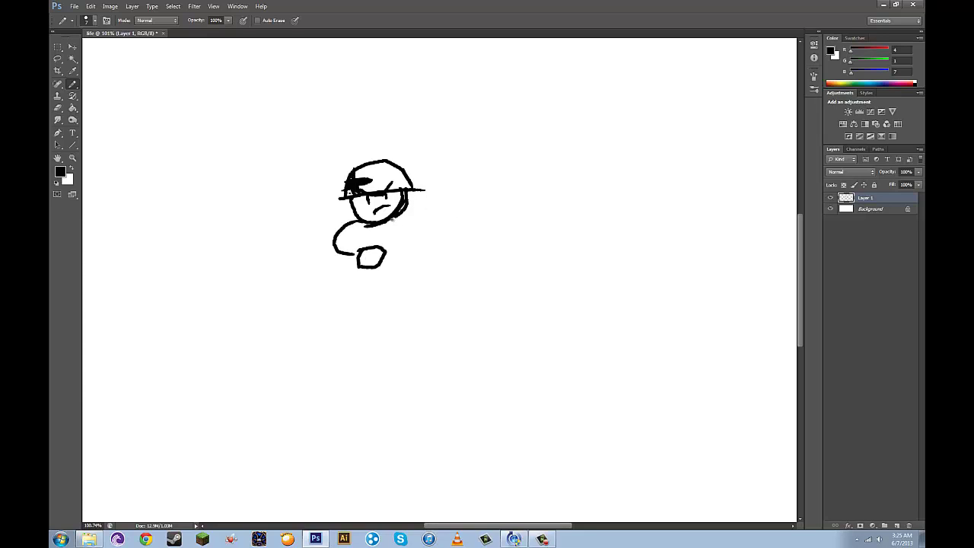
{"action": "mouse_move", "coordinate": [392, 219]}
{"action": "left_mouse_down"}
{"action": "mouse_move", "coordinate": [400, 221]}
{"action": "mouse_move", "coordinate": [363, 233]}
{"action": "mouse_move", "coordinate": [343, 268]}
{"action": "mouse_move", "coordinate": [378, 288]}
{"action": "left_mouse_up"}
{"action": "mouse_move", "coordinate": [404, 224]}
{"action": "left_mouse_down"}
{"action": "mouse_move", "coordinate": [383, 306]}
{"action": "mouse_move", "coordinate": [362, 322]}
{"action": "mouse_move", "coordinate": [330, 323]}
{"action": "mouse_move", "coordinate": [336, 340]}
{"action": "mouse_move", "coordinate": [320, 338]}
{"action": "mouse_move", "coordinate": [326, 329]}
{"action": "mouse_move", "coordinate": [334, 344]}
{"action": "left_mouse_up"}
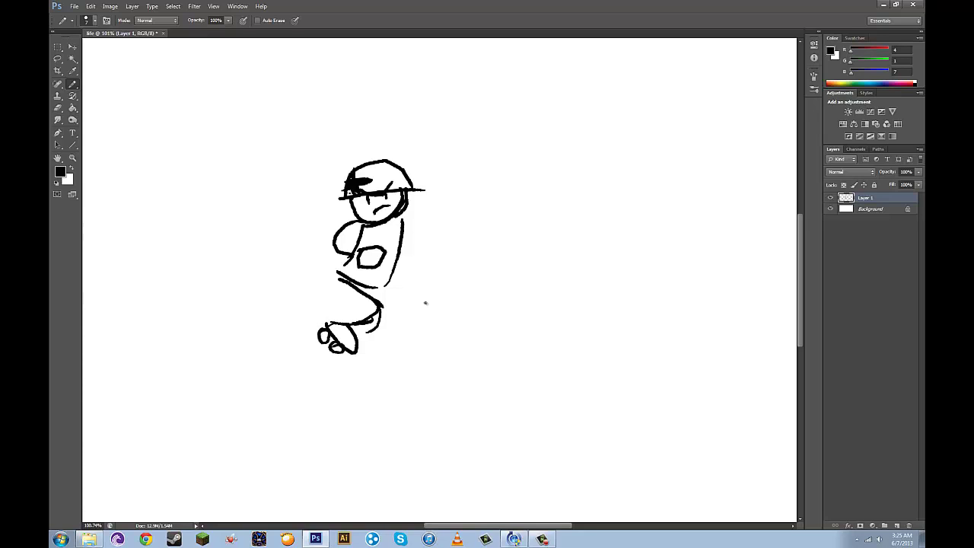
{"action": "mouse_move", "coordinate": [375, 290]}
{"action": "left_mouse_down"}
{"action": "mouse_move", "coordinate": [301, 315]}
{"action": "mouse_move", "coordinate": [313, 348]}
{"action": "mouse_move", "coordinate": [329, 353]}
{"action": "mouse_move", "coordinate": [289, 323]}
{"action": "mouse_move", "coordinate": [310, 353]}
{"action": "left_mouse_up"}
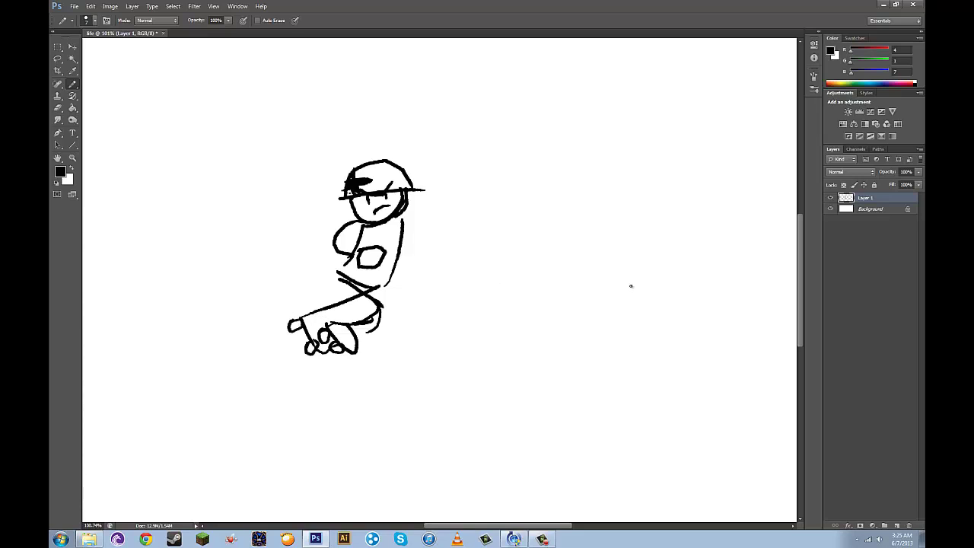
Draw a big shoe and a diamond head with round ears and small mouth
{"action": "mouse_move", "coordinate": [592, 288]}
{"action": "left_mouse_down"}
{"action": "mouse_move", "coordinate": [612, 338]}
{"action": "mouse_move", "coordinate": [617, 284]}
{"action": "mouse_move", "coordinate": [595, 301]}
{"action": "mouse_move", "coordinate": [606, 303]}
{"action": "left_mouse_up"}
{"action": "mouse_move", "coordinate": [591, 271]}
{"action": "left_mouse_down"}
{"action": "mouse_move", "coordinate": [594, 283]}
{"action": "mouse_move", "coordinate": [613, 285]}
{"action": "mouse_move", "coordinate": [624, 268]}
{"action": "left_mouse_up"}
{"action": "left_click_drag", "start_coordinate": [601, 316], "coordinate": [614, 317]}
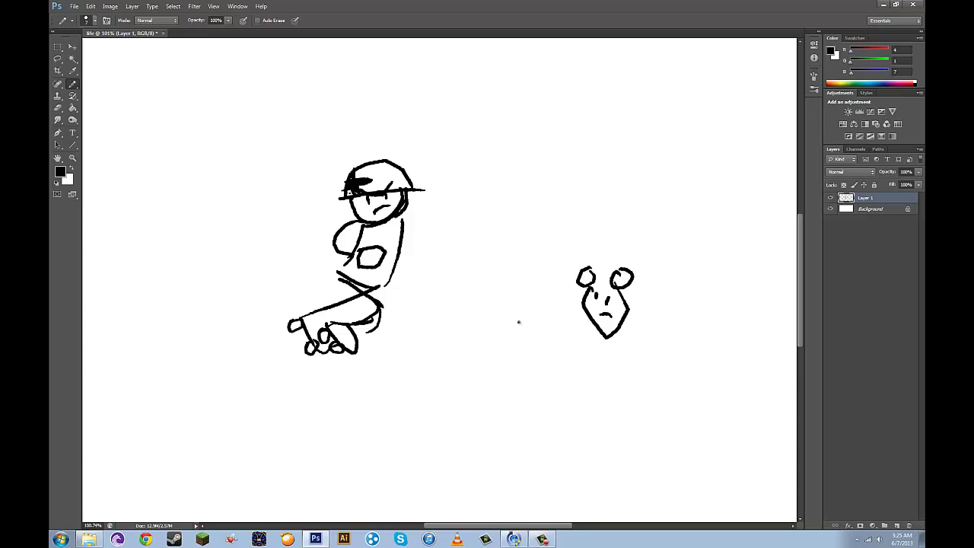
Draw a frowning round face with a thumbs-up arm, and start two faces below
{"action": "mouse_move", "coordinate": [538, 284]}
{"action": "left_mouse_down"}
{"action": "mouse_move", "coordinate": [531, 295]}
{"action": "mouse_move", "coordinate": [539, 278]}
{"action": "mouse_move", "coordinate": [565, 320]}
{"action": "left_mouse_up"}
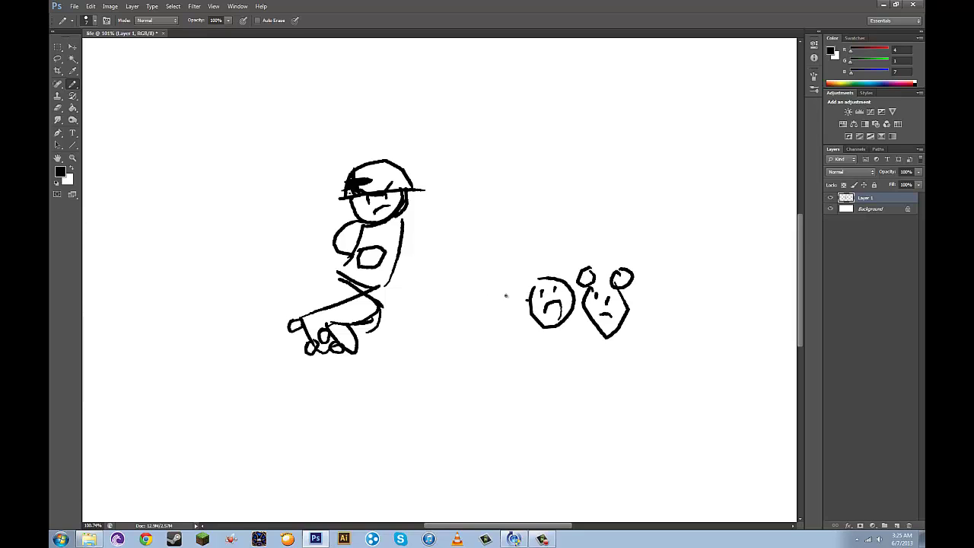
{"action": "mouse_move", "coordinate": [506, 295]}
{"action": "left_mouse_down"}
{"action": "mouse_move", "coordinate": [527, 301]}
{"action": "mouse_move", "coordinate": [497, 277]}
{"action": "mouse_move", "coordinate": [502, 256]}
{"action": "mouse_move", "coordinate": [505, 271]}
{"action": "left_mouse_up"}
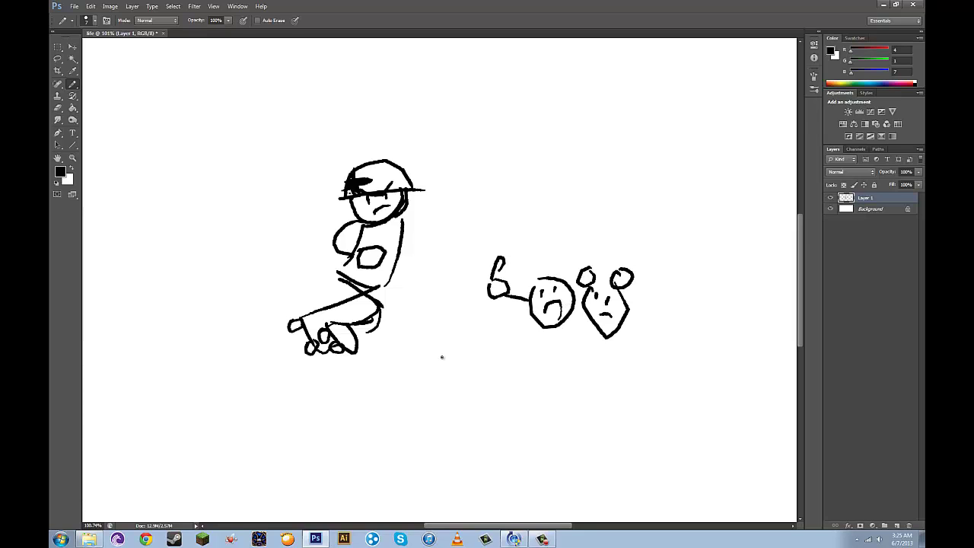
{"action": "mouse_move", "coordinate": [477, 401]}
{"action": "left_mouse_down"}
{"action": "mouse_move", "coordinate": [475, 411]}
{"action": "mouse_move", "coordinate": [490, 406]}
{"action": "mouse_move", "coordinate": [468, 398]}
{"action": "mouse_move", "coordinate": [466, 409]}
{"action": "mouse_move", "coordinate": [490, 386]}
{"action": "left_mouse_up"}
{"action": "mouse_move", "coordinate": [550, 395]}
{"action": "left_mouse_down"}
{"action": "mouse_move", "coordinate": [550, 408]}
{"action": "mouse_move", "coordinate": [589, 410]}
{"action": "mouse_move", "coordinate": [645, 390]}
{"action": "mouse_move", "coordinate": [635, 370]}
{"action": "mouse_move", "coordinate": [635, 389]}
{"action": "left_mouse_up"}
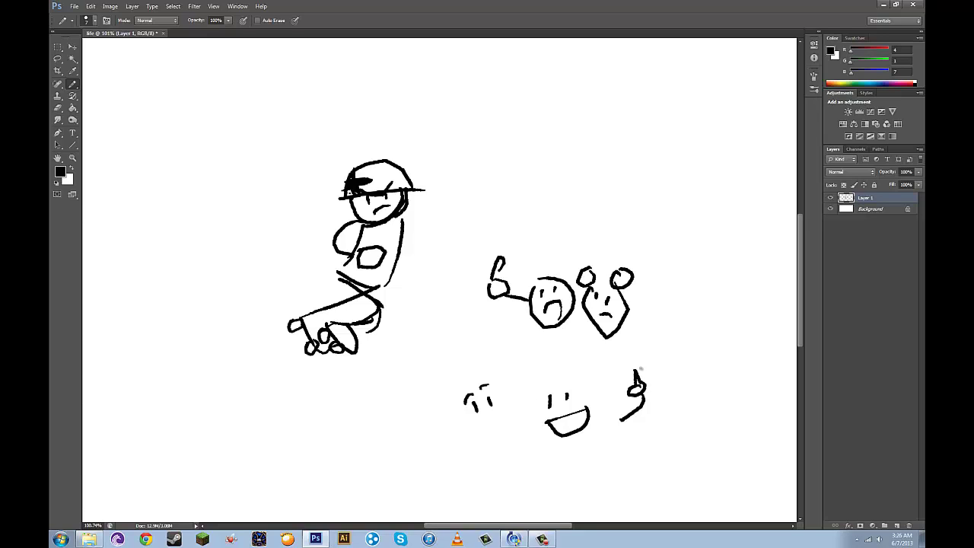
Finish the two smiling faces' mouths and outline, and add small marks near the top
{"action": "left_click_drag", "start_coordinate": [536, 402], "coordinate": [552, 431]}
{"action": "left_click_drag", "start_coordinate": [593, 391], "coordinate": [597, 419]}
{"action": "left_click_drag", "start_coordinate": [475, 435], "coordinate": [518, 412]}
{"action": "mouse_move", "coordinate": [456, 421]}
{"action": "left_mouse_down"}
{"action": "mouse_move", "coordinate": [518, 415]}
{"action": "mouse_move", "coordinate": [485, 379]}
{"action": "left_mouse_up"}
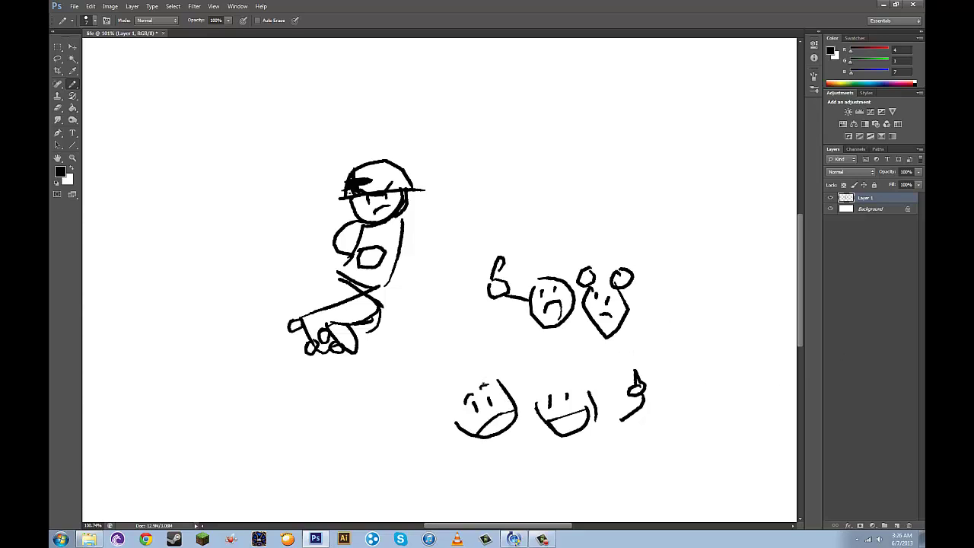
{"action": "mouse_move", "coordinate": [564, 135]}
{"action": "left_mouse_down"}
{"action": "mouse_move", "coordinate": [562, 149]}
{"action": "mouse_move", "coordinate": [586, 141]}
{"action": "mouse_move", "coordinate": [564, 121]}
{"action": "mouse_move", "coordinate": [599, 124]}
{"action": "left_mouse_up"}
Clear Layer 1 and draw a face with two round ears, dot eyes and U-shaped mouth
{"action": "key", "text": "ctrl+a"}
{"action": "key", "text": "Delete"}
{"action": "left_click_drag", "start_coordinate": [277, 150], "coordinate": [268, 148]}
{"action": "mouse_move", "coordinate": [347, 106]}
{"action": "left_mouse_down"}
{"action": "mouse_move", "coordinate": [375, 138]}
{"action": "mouse_move", "coordinate": [341, 114]}
{"action": "left_mouse_up"}
{"action": "mouse_move", "coordinate": [321, 193]}
{"action": "left_mouse_down"}
{"action": "mouse_move", "coordinate": [329, 188]}
{"action": "mouse_move", "coordinate": [322, 226]}
{"action": "mouse_move", "coordinate": [383, 163]}
{"action": "left_mouse_up"}
{"action": "left_click", "coordinate": [353, 177]}
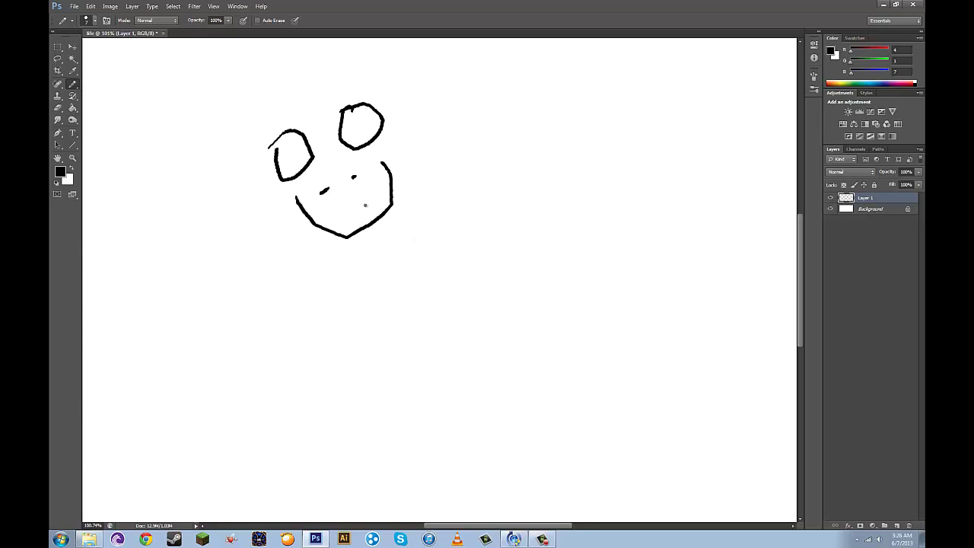
Draw a boot-shaped cart with a wheel, joined to the face by two handle lines
{"action": "mouse_move", "coordinate": [350, 252]}
{"action": "left_mouse_down"}
{"action": "mouse_move", "coordinate": [480, 220]}
{"action": "mouse_move", "coordinate": [512, 181]}
{"action": "mouse_move", "coordinate": [482, 234]}
{"action": "mouse_move", "coordinate": [518, 242]}
{"action": "mouse_move", "coordinate": [564, 228]}
{"action": "left_mouse_up"}
{"action": "mouse_move", "coordinate": [514, 183]}
{"action": "left_mouse_down"}
{"action": "mouse_move", "coordinate": [516, 219]}
{"action": "mouse_move", "coordinate": [566, 213]}
{"action": "mouse_move", "coordinate": [563, 230]}
{"action": "mouse_move", "coordinate": [539, 221]}
{"action": "mouse_move", "coordinate": [554, 217]}
{"action": "mouse_move", "coordinate": [550, 227]}
{"action": "left_mouse_up"}
{"action": "mouse_move", "coordinate": [509, 251]}
{"action": "left_mouse_down"}
{"action": "mouse_move", "coordinate": [504, 263]}
{"action": "mouse_move", "coordinate": [510, 251]}
{"action": "mouse_move", "coordinate": [577, 233]}
{"action": "left_mouse_up"}
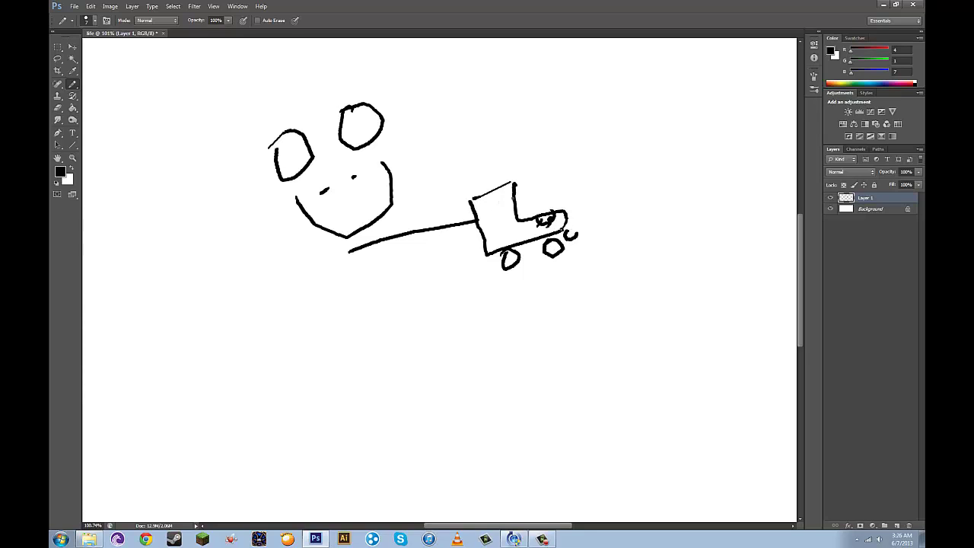
{"action": "mouse_move", "coordinate": [497, 202]}
{"action": "left_mouse_down"}
{"action": "mouse_move", "coordinate": [515, 200]}
{"action": "mouse_move", "coordinate": [505, 216]}
{"action": "mouse_move", "coordinate": [522, 217]}
{"action": "mouse_move", "coordinate": [504, 234]}
{"action": "left_mouse_up"}
{"action": "left_click_drag", "start_coordinate": [396, 220], "coordinate": [476, 203]}
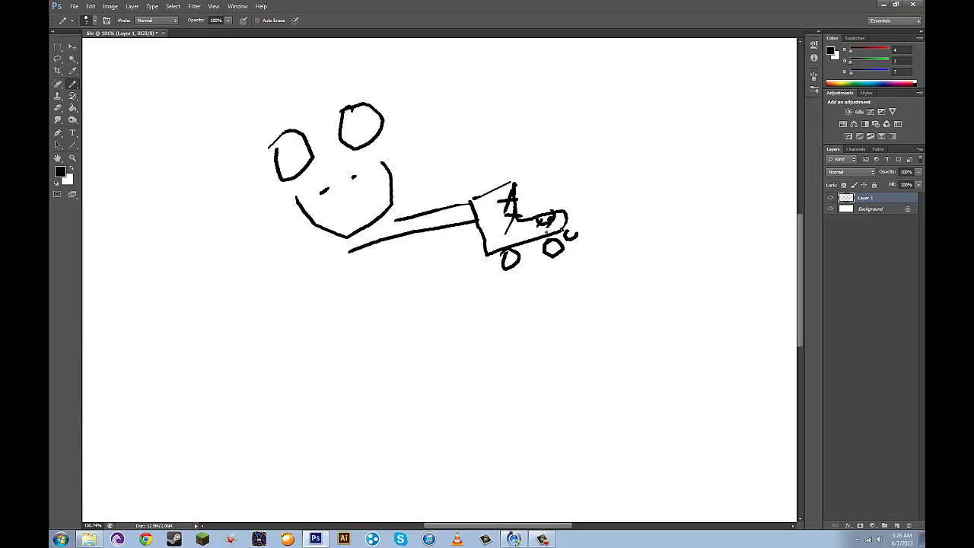
Draw a lower-right face with dot eyes and a wide smile
{"action": "left_click_drag", "start_coordinate": [632, 298], "coordinate": [700, 349]}
{"action": "left_click", "coordinate": [640, 312]}
{"action": "left_click_drag", "start_coordinate": [686, 303], "coordinate": [708, 339]}
{"action": "left_click_drag", "start_coordinate": [638, 312], "coordinate": [638, 322]}
{"action": "mouse_move", "coordinate": [667, 307]}
{"action": "left_mouse_down"}
{"action": "mouse_move", "coordinate": [631, 344]}
{"action": "mouse_move", "coordinate": [687, 323]}
{"action": "mouse_move", "coordinate": [658, 339]}
{"action": "mouse_move", "coordinate": [650, 369]}
{"action": "mouse_move", "coordinate": [630, 353]}
{"action": "mouse_move", "coordinate": [634, 376]}
{"action": "left_mouse_up"}
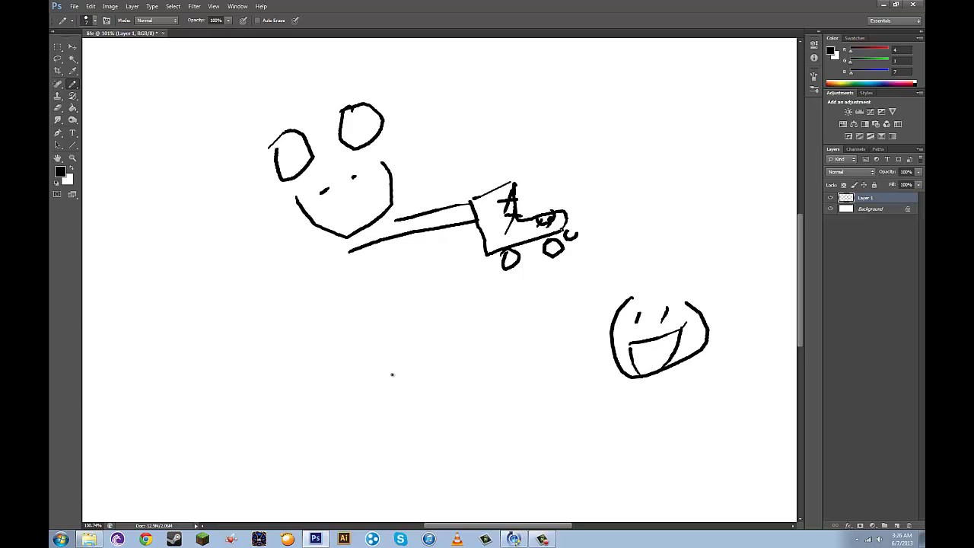
Draw a lower-left smiling face with brows, and a frowning mouth below
{"action": "mouse_move", "coordinate": [333, 384]}
{"action": "left_mouse_down"}
{"action": "mouse_move", "coordinate": [375, 371]}
{"action": "mouse_move", "coordinate": [438, 350]}
{"action": "left_mouse_up"}
{"action": "left_click", "coordinate": [400, 371]}
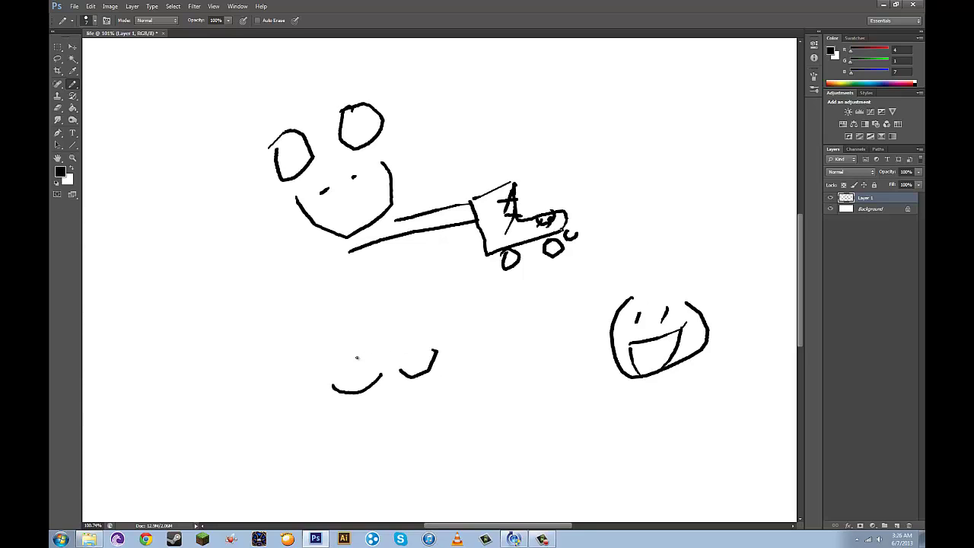
{"action": "mouse_move", "coordinate": [343, 351]}
{"action": "left_mouse_down"}
{"action": "mouse_move", "coordinate": [378, 376]}
{"action": "mouse_move", "coordinate": [423, 353]}
{"action": "left_mouse_up"}
{"action": "mouse_move", "coordinate": [393, 420]}
{"action": "left_mouse_down"}
{"action": "mouse_move", "coordinate": [411, 402]}
{"action": "mouse_move", "coordinate": [440, 410]}
{"action": "left_mouse_up"}
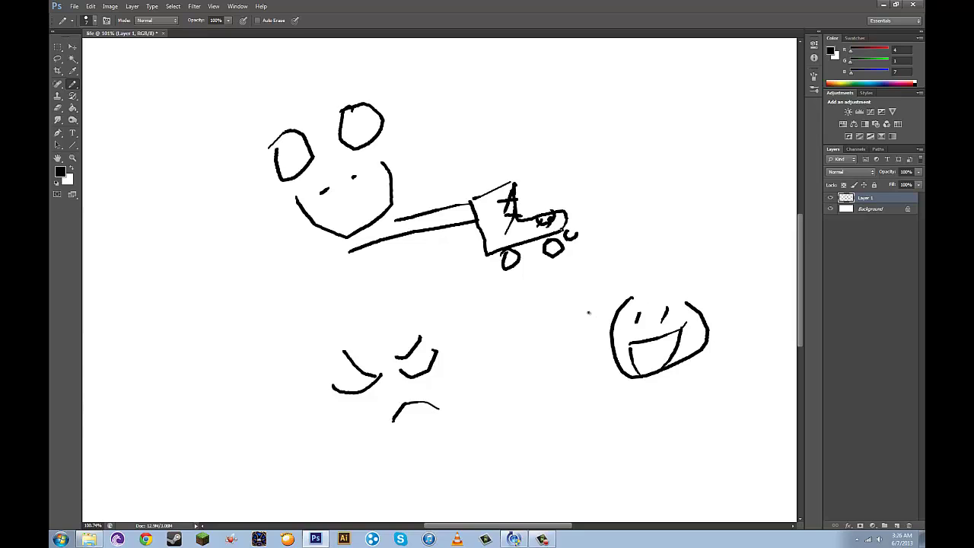
Clear the layer and sketch a new face with eyes, slanted mouth and jaw lines
{"action": "key", "text": "Delete"}
{"action": "left_click", "coordinate": [237, 133]}
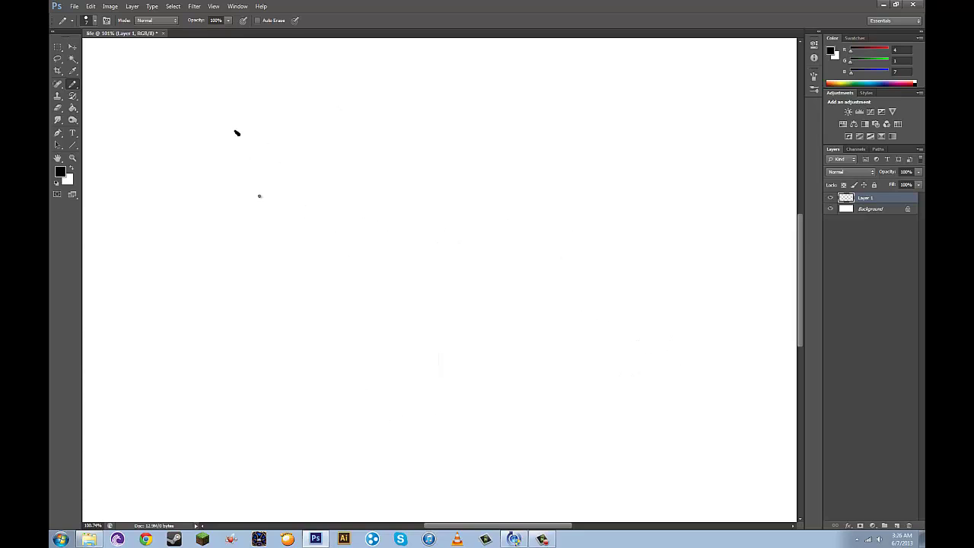
{"action": "left_click_drag", "start_coordinate": [236, 133], "coordinate": [253, 174]}
{"action": "left_click_drag", "start_coordinate": [343, 109], "coordinate": [357, 147]}
{"action": "left_click_drag", "start_coordinate": [222, 264], "coordinate": [453, 180]}
{"action": "mouse_move", "coordinate": [259, 254]}
{"action": "left_mouse_down"}
{"action": "mouse_move", "coordinate": [298, 309]}
{"action": "mouse_move", "coordinate": [500, 202]}
{"action": "left_mouse_up"}
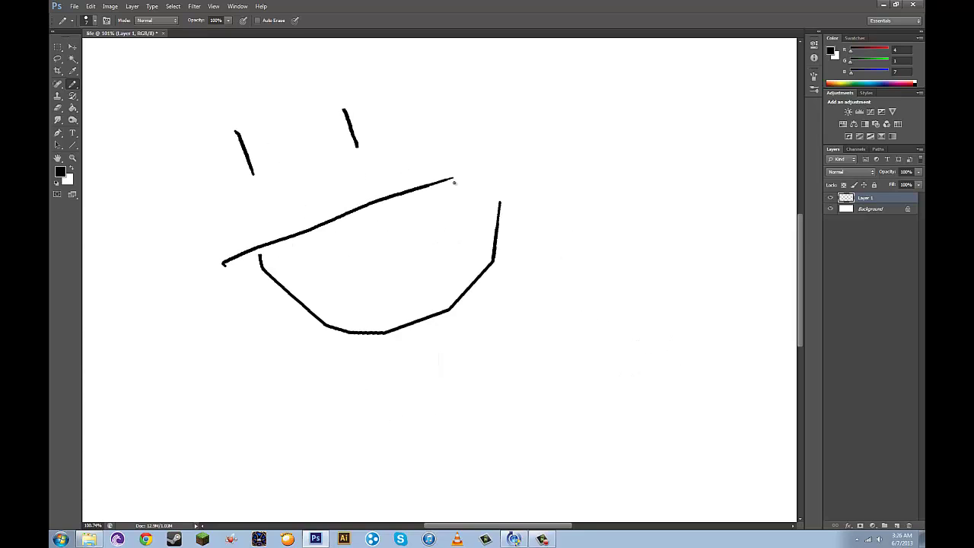
Clear the face and sketch a car body with wheel loops and a vertical divider
{"action": "key", "text": "Delete"}
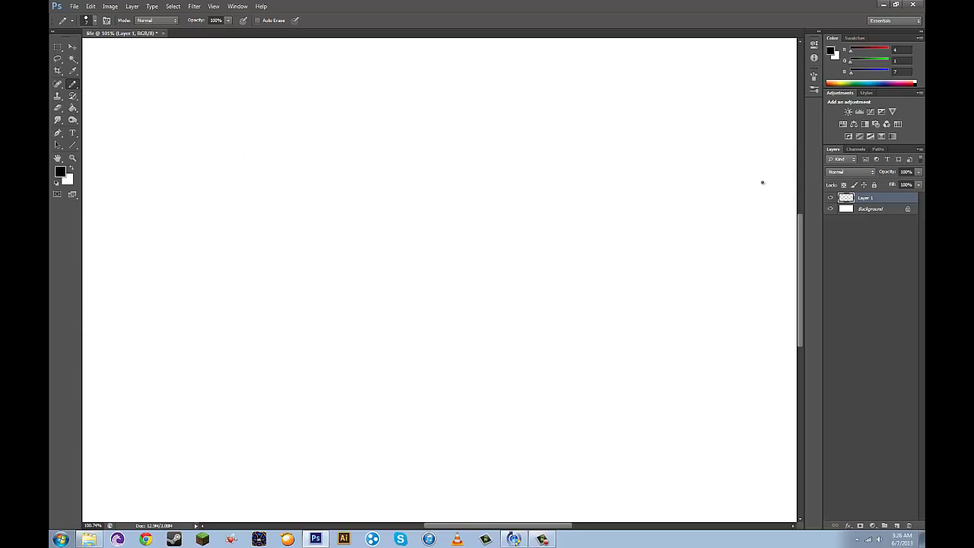
{"action": "mouse_move", "coordinate": [351, 194]}
{"action": "left_mouse_down"}
{"action": "mouse_move", "coordinate": [531, 154]}
{"action": "mouse_move", "coordinate": [580, 204]}
{"action": "mouse_move", "coordinate": [376, 272]}
{"action": "left_mouse_up"}
{"action": "mouse_move", "coordinate": [361, 210]}
{"action": "left_mouse_down"}
{"action": "mouse_move", "coordinate": [398, 210]}
{"action": "mouse_move", "coordinate": [394, 186]}
{"action": "left_mouse_up"}
{"action": "mouse_move", "coordinate": [394, 277]}
{"action": "left_mouse_down"}
{"action": "mouse_move", "coordinate": [398, 319]}
{"action": "mouse_move", "coordinate": [403, 270]}
{"action": "left_mouse_up"}
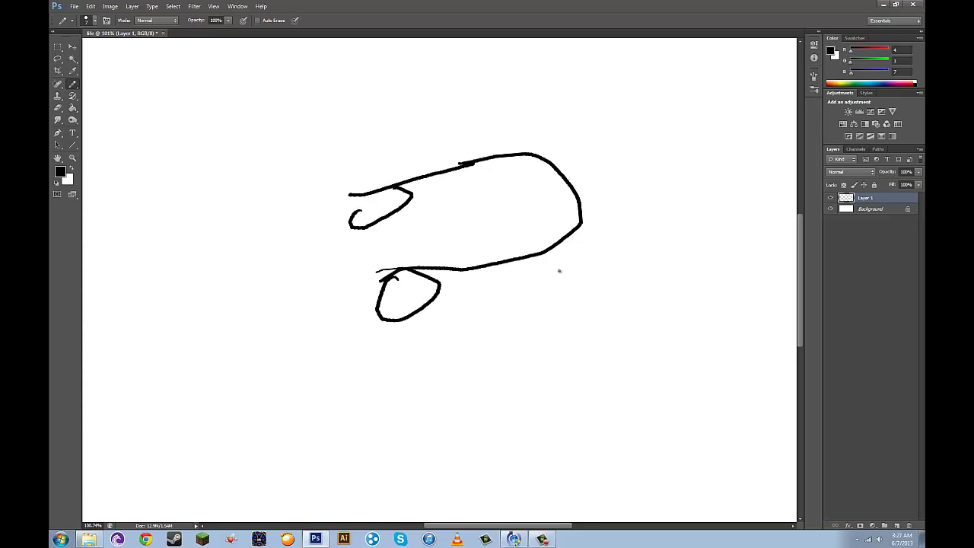
{"action": "mouse_move", "coordinate": [534, 264]}
{"action": "left_mouse_down"}
{"action": "mouse_move", "coordinate": [533, 279]}
{"action": "mouse_move", "coordinate": [533, 251]}
{"action": "mouse_move", "coordinate": [575, 225]}
{"action": "mouse_move", "coordinate": [582, 242]}
{"action": "left_mouse_up"}
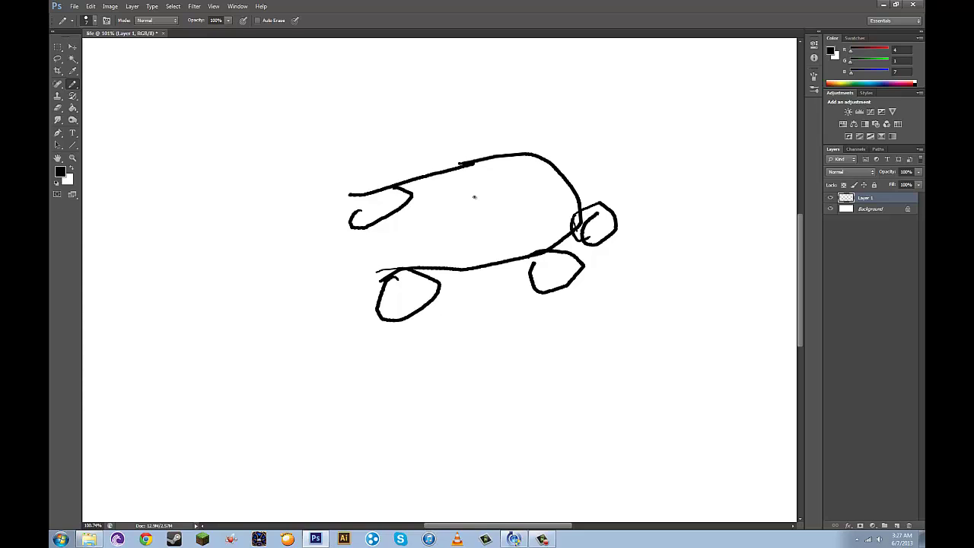
{"action": "left_click_drag", "start_coordinate": [527, 156], "coordinate": [524, 262]}
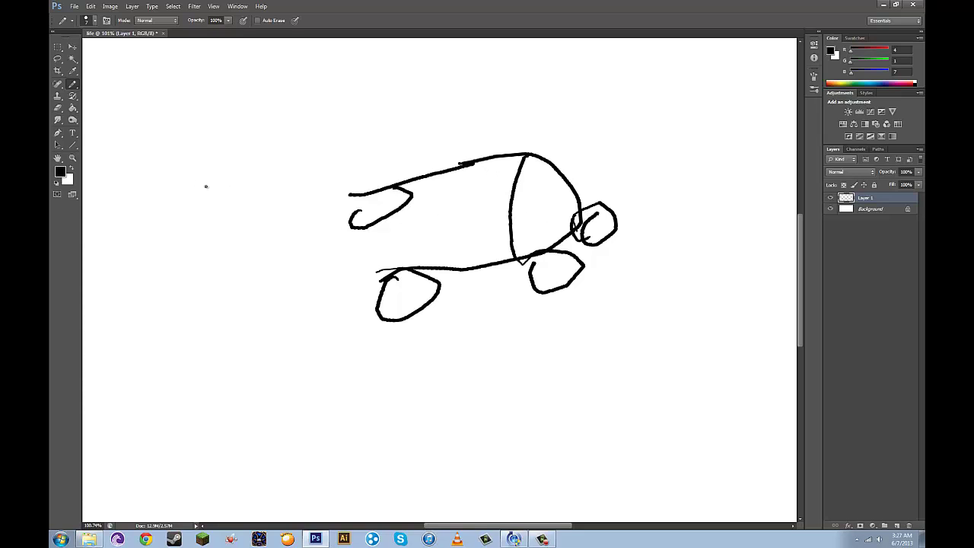
{"action": "mouse_move", "coordinate": [350, 199]}
{"action": "left_mouse_down"}
{"action": "mouse_move", "coordinate": [341, 255]}
{"action": "mouse_move", "coordinate": [373, 277]}
{"action": "left_mouse_up"}
Clear the car drawing and brush the big letters "DA"
{"action": "key", "text": "Delete"}
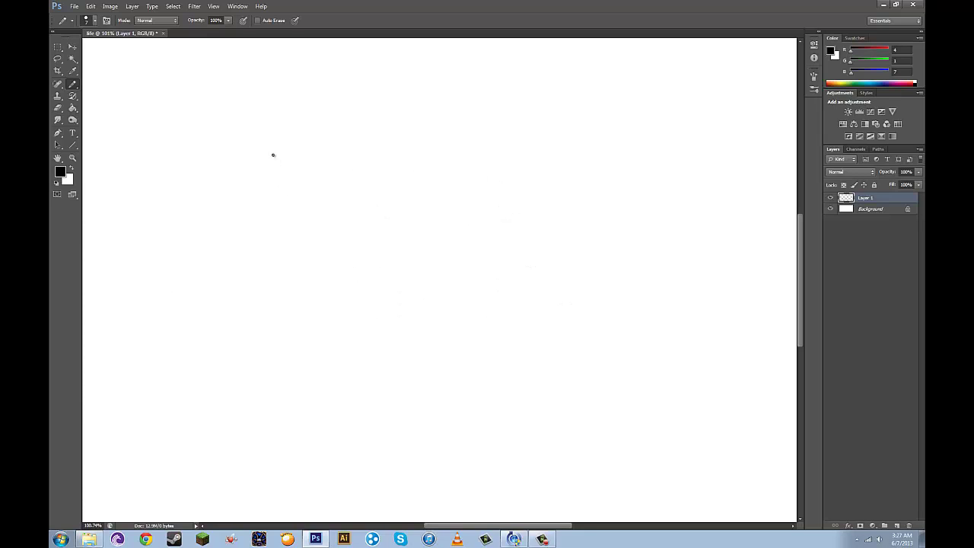
{"action": "mouse_move", "coordinate": [274, 144]}
{"action": "left_mouse_down"}
{"action": "mouse_move", "coordinate": [286, 243]}
{"action": "mouse_move", "coordinate": [367, 185]}
{"action": "left_mouse_up"}
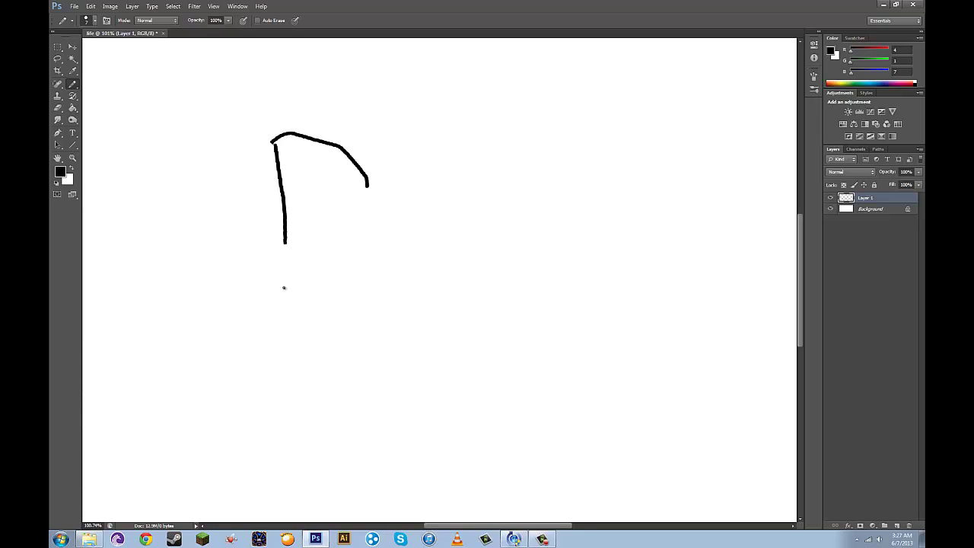
{"action": "left_click_drag", "start_coordinate": [277, 280], "coordinate": [367, 185]}
{"action": "mouse_move", "coordinate": [391, 236]}
{"action": "left_mouse_down"}
{"action": "mouse_move", "coordinate": [433, 184]}
{"action": "mouse_move", "coordinate": [456, 234]}
{"action": "left_mouse_up"}
{"action": "left_click_drag", "start_coordinate": [404, 203], "coordinate": [435, 190]}
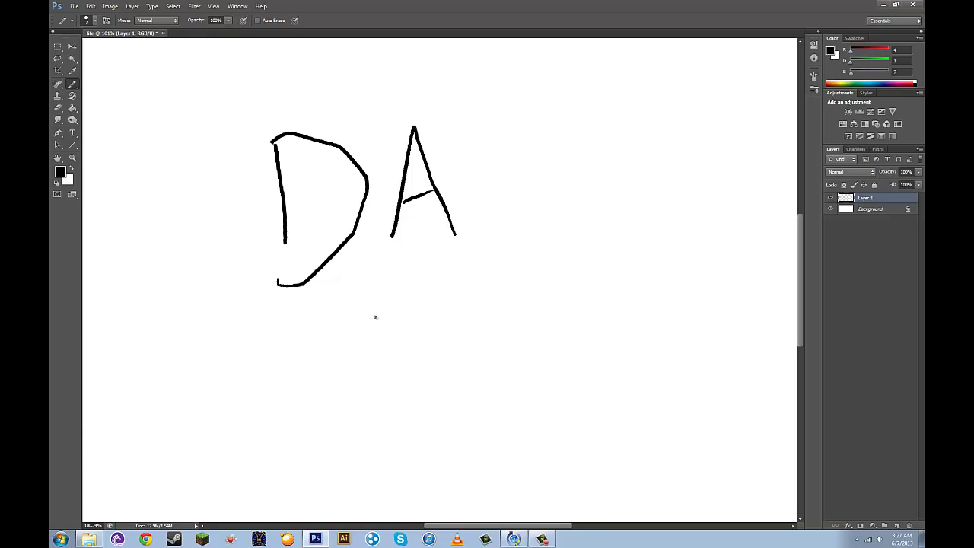
Draw a grinning face with two eyes below the letters and a 6 beside it
{"action": "left_click_drag", "start_coordinate": [372, 303], "coordinate": [371, 341]}
{"action": "left_click_drag", "start_coordinate": [408, 304], "coordinate": [409, 328]}
{"action": "mouse_move", "coordinate": [352, 366]}
{"action": "left_mouse_down"}
{"action": "mouse_move", "coordinate": [452, 329]}
{"action": "mouse_move", "coordinate": [460, 332]}
{"action": "mouse_move", "coordinate": [437, 378]}
{"action": "mouse_move", "coordinate": [440, 344]}
{"action": "left_mouse_up"}
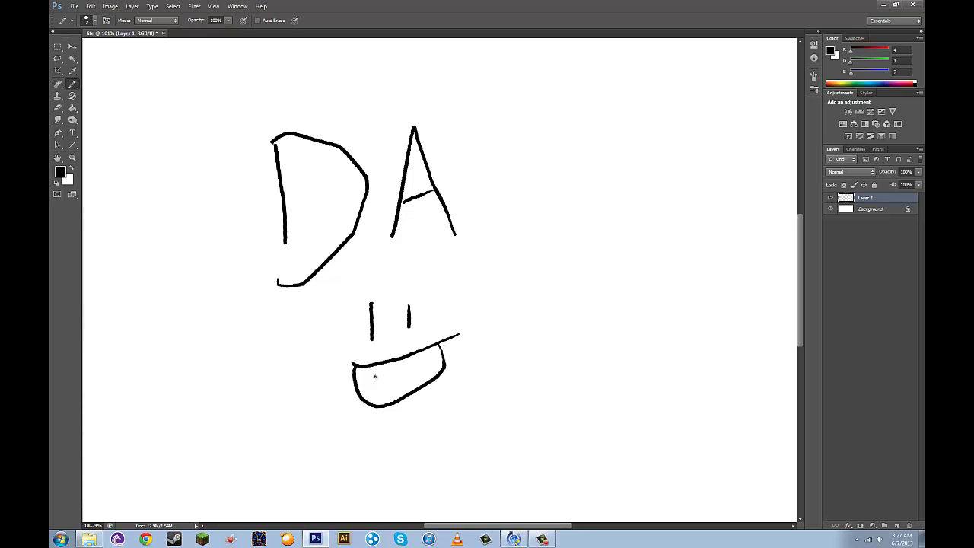
{"action": "mouse_move", "coordinate": [297, 387]}
{"action": "left_mouse_down"}
{"action": "mouse_move", "coordinate": [332, 393]}
{"action": "mouse_move", "coordinate": [284, 388]}
{"action": "mouse_move", "coordinate": [305, 351]}
{"action": "left_mouse_up"}
Draw a boot-shaped skate with two wheels on the right
{"action": "mouse_move", "coordinate": [610, 323]}
{"action": "left_mouse_down"}
{"action": "mouse_move", "coordinate": [675, 325]}
{"action": "mouse_move", "coordinate": [613, 327]}
{"action": "mouse_move", "coordinate": [603, 398]}
{"action": "mouse_move", "coordinate": [721, 393]}
{"action": "left_mouse_up"}
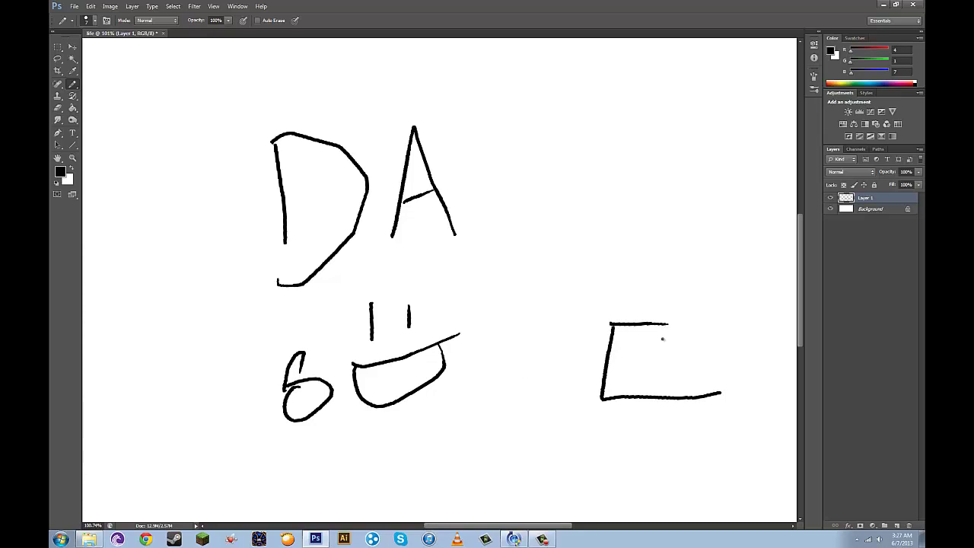
{"action": "mouse_move", "coordinate": [666, 325]}
{"action": "left_mouse_down"}
{"action": "mouse_move", "coordinate": [678, 357]}
{"action": "mouse_move", "coordinate": [716, 398]}
{"action": "left_mouse_up"}
{"action": "left_click_drag", "start_coordinate": [626, 332], "coordinate": [653, 331]}
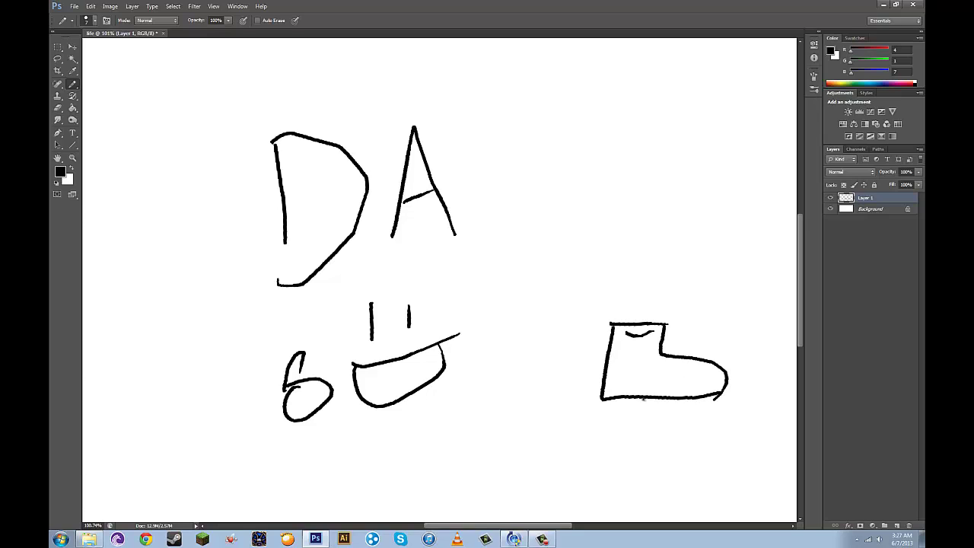
{"action": "left_click_drag", "start_coordinate": [615, 409], "coordinate": [618, 404]}
{"action": "left_click_drag", "start_coordinate": [683, 401], "coordinate": [706, 410]}
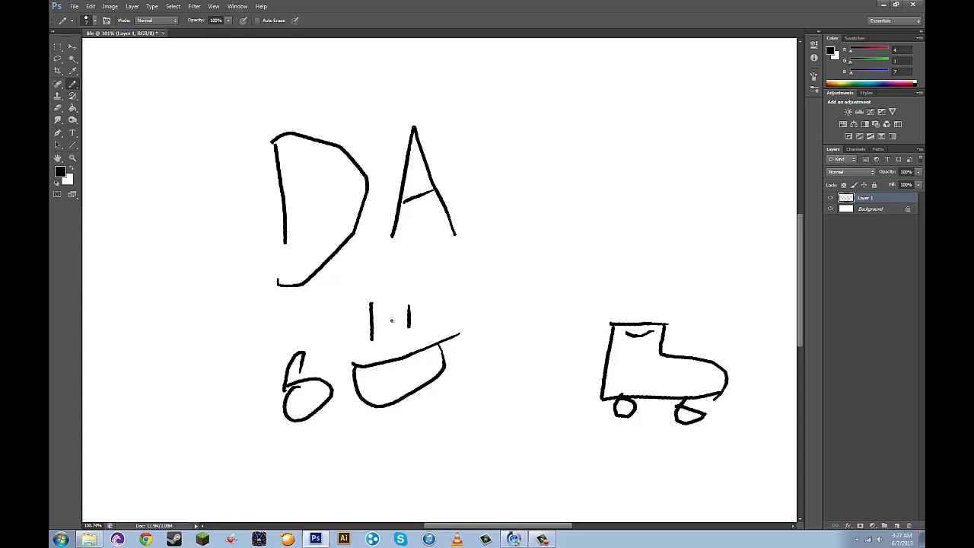
Clear Layer 1 and draw a smiling head on a tall pole-like body with a leg
{"action": "key", "text": "ctrl+a"}
{"action": "key", "text": "Delete"}
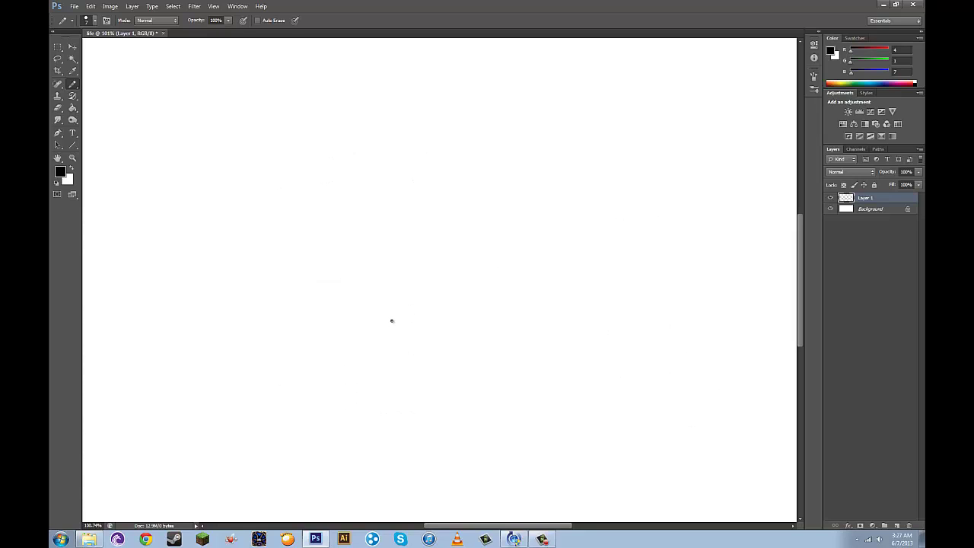
{"action": "mouse_move", "coordinate": [297, 200]}
{"action": "left_mouse_down"}
{"action": "mouse_move", "coordinate": [359, 213]}
{"action": "mouse_move", "coordinate": [295, 197]}
{"action": "mouse_move", "coordinate": [269, 305]}
{"action": "left_mouse_up"}
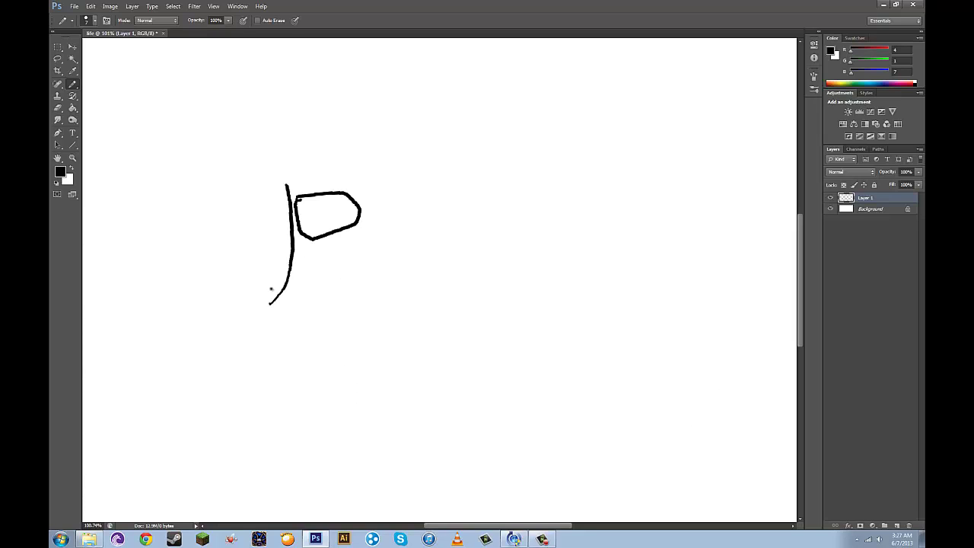
{"action": "left_click_drag", "start_coordinate": [342, 237], "coordinate": [349, 276]}
{"action": "left_click", "coordinate": [337, 203]}
{"action": "mouse_move", "coordinate": [320, 205]}
{"action": "left_mouse_down"}
{"action": "mouse_move", "coordinate": [328, 227]}
{"action": "mouse_move", "coordinate": [339, 220]}
{"action": "left_mouse_up"}
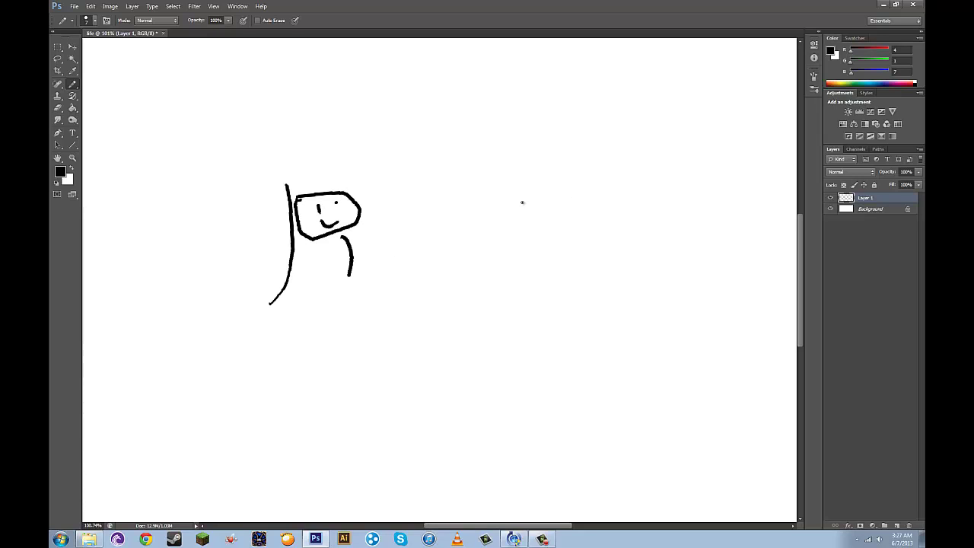
Draw a second small smiling head to the right
{"action": "mouse_move", "coordinate": [455, 195]}
{"action": "left_mouse_down"}
{"action": "mouse_move", "coordinate": [499, 203]}
{"action": "mouse_move", "coordinate": [486, 195]}
{"action": "left_mouse_up"}
{"action": "left_click_drag", "start_coordinate": [466, 197], "coordinate": [461, 204]}
{"action": "mouse_move", "coordinate": [476, 197]}
{"action": "left_mouse_down"}
{"action": "mouse_move", "coordinate": [500, 189]}
{"action": "mouse_move", "coordinate": [505, 200]}
{"action": "mouse_move", "coordinate": [485, 214]}
{"action": "left_mouse_up"}
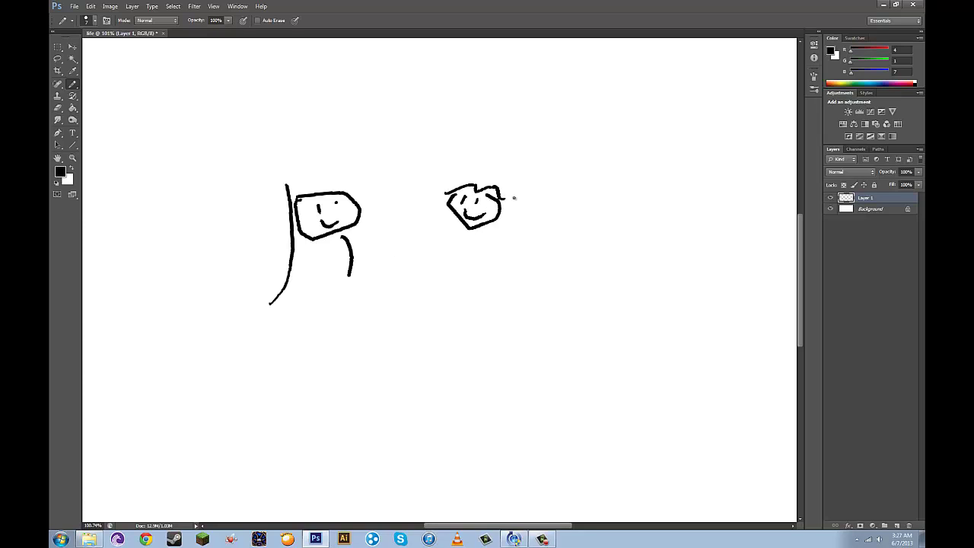
Clear Layer 1 and undo a stray long diagonal stroke
{"action": "key", "text": "ctrl+a"}
{"action": "key", "text": "Delete"}
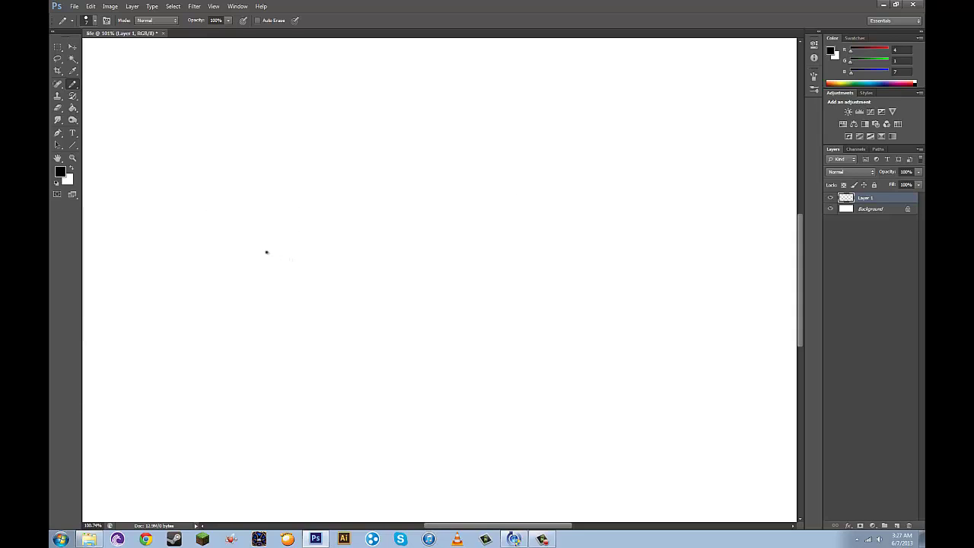
{"action": "mouse_move", "coordinate": [248, 248]}
{"action": "left_mouse_down"}
{"action": "mouse_move", "coordinate": [433, 203]}
{"action": "mouse_move", "coordinate": [596, 111]}
{"action": "left_mouse_up"}
{"action": "key", "text": "ctrl+z"}
Hand-letter "You Tube" on two lines inside a jagged burst outline
{"action": "left_click_drag", "start_coordinate": [295, 161], "coordinate": [347, 207]}
{"action": "left_click_drag", "start_coordinate": [354, 154], "coordinate": [331, 273]}
{"action": "mouse_move", "coordinate": [385, 200]}
{"action": "left_mouse_down"}
{"action": "mouse_move", "coordinate": [373, 236]}
{"action": "mouse_move", "coordinate": [404, 203]}
{"action": "mouse_move", "coordinate": [432, 211]}
{"action": "left_mouse_up"}
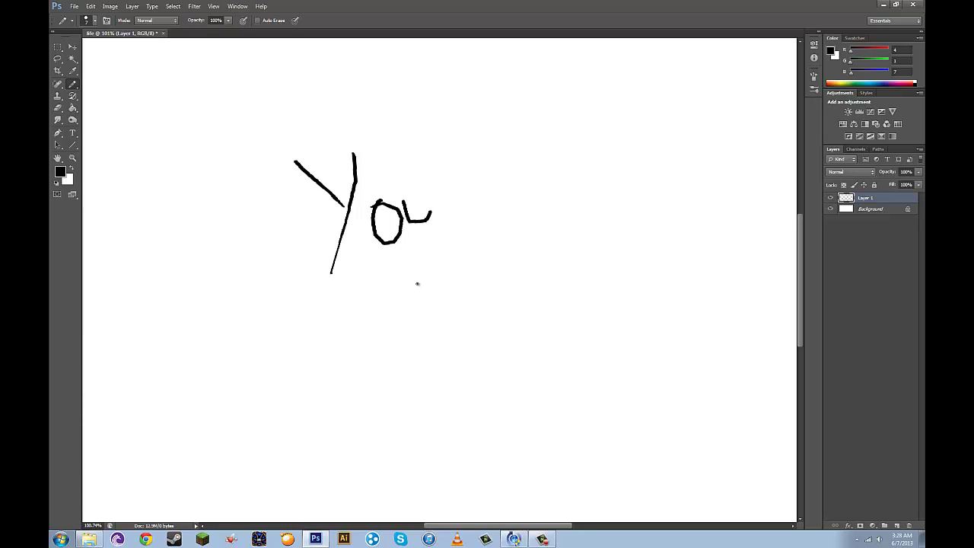
{"action": "mouse_move", "coordinate": [417, 281]}
{"action": "left_mouse_down"}
{"action": "mouse_move", "coordinate": [461, 264]}
{"action": "mouse_move", "coordinate": [455, 364]}
{"action": "left_mouse_up"}
{"action": "mouse_move", "coordinate": [464, 301]}
{"action": "left_mouse_down"}
{"action": "mouse_move", "coordinate": [491, 299]}
{"action": "mouse_move", "coordinate": [516, 323]}
{"action": "left_mouse_up"}
{"action": "mouse_move", "coordinate": [530, 313]}
{"action": "left_mouse_down"}
{"action": "mouse_move", "coordinate": [537, 287]}
{"action": "mouse_move", "coordinate": [569, 303]}
{"action": "left_mouse_up"}
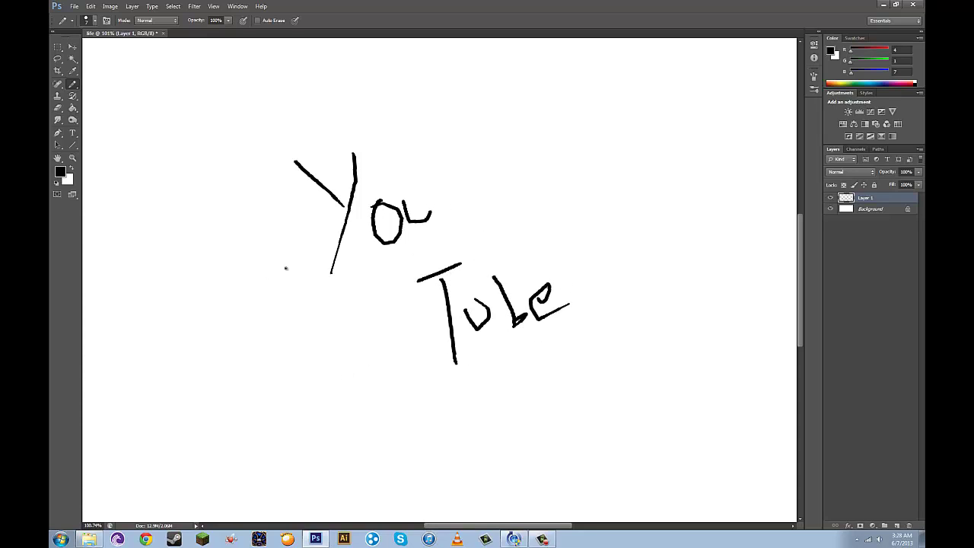
{"action": "mouse_move", "coordinate": [318, 125]}
{"action": "left_mouse_down"}
{"action": "mouse_move", "coordinate": [252, 182]}
{"action": "mouse_move", "coordinate": [267, 289]}
{"action": "mouse_move", "coordinate": [391, 407]}
{"action": "mouse_move", "coordinate": [479, 421]}
{"action": "left_mouse_up"}
{"action": "mouse_move", "coordinate": [559, 381]}
{"action": "left_mouse_down"}
{"action": "mouse_move", "coordinate": [635, 255]}
{"action": "mouse_move", "coordinate": [533, 195]}
{"action": "mouse_move", "coordinate": [322, 117]}
{"action": "left_mouse_up"}
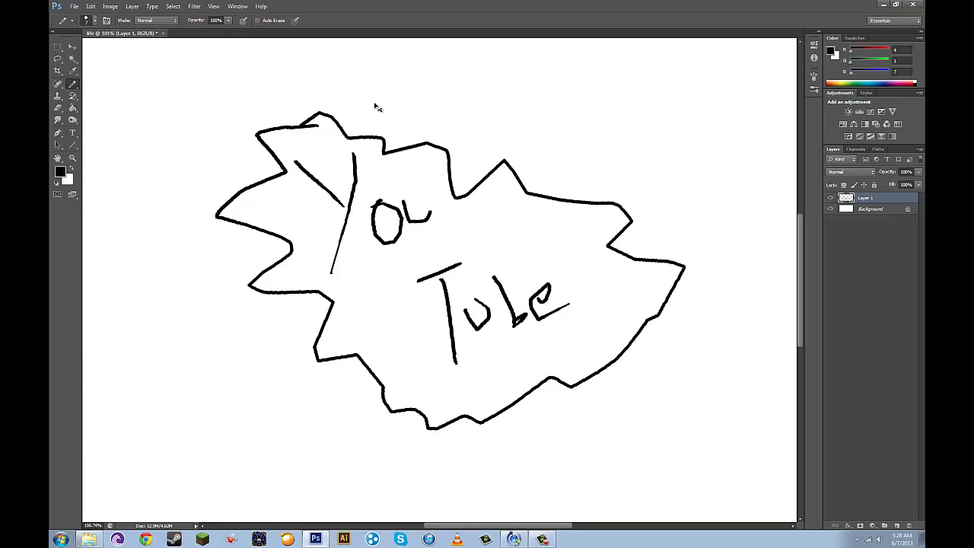
Clear the You Tube drawing, scribble "Faie" and the letters "DA" below it
{"action": "key", "text": "Delete"}
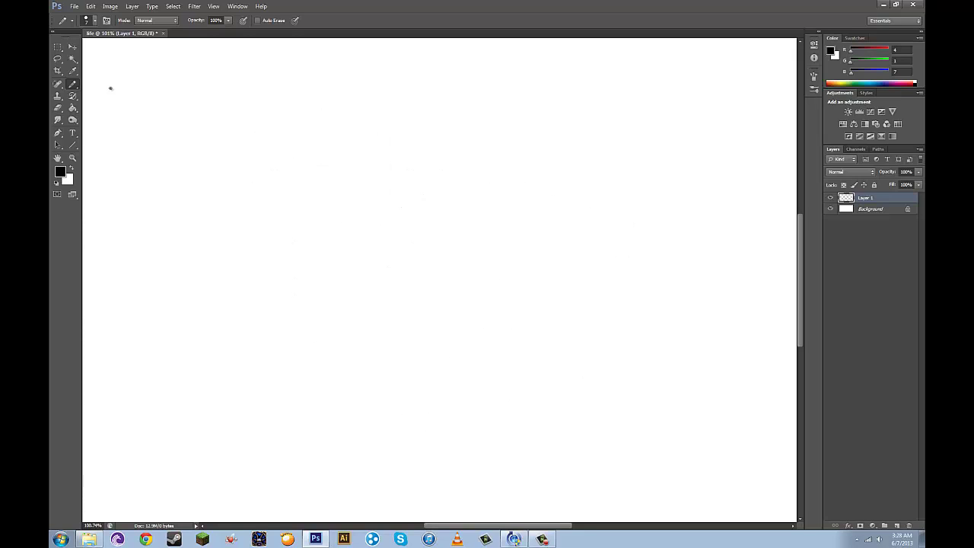
{"action": "mouse_move", "coordinate": [198, 184]}
{"action": "left_mouse_down"}
{"action": "mouse_move", "coordinate": [233, 151]}
{"action": "mouse_move", "coordinate": [219, 240]}
{"action": "mouse_move", "coordinate": [268, 219]}
{"action": "mouse_move", "coordinate": [270, 193]}
{"action": "mouse_move", "coordinate": [287, 213]}
{"action": "mouse_move", "coordinate": [332, 216]}
{"action": "mouse_move", "coordinate": [284, 214]}
{"action": "left_mouse_up"}
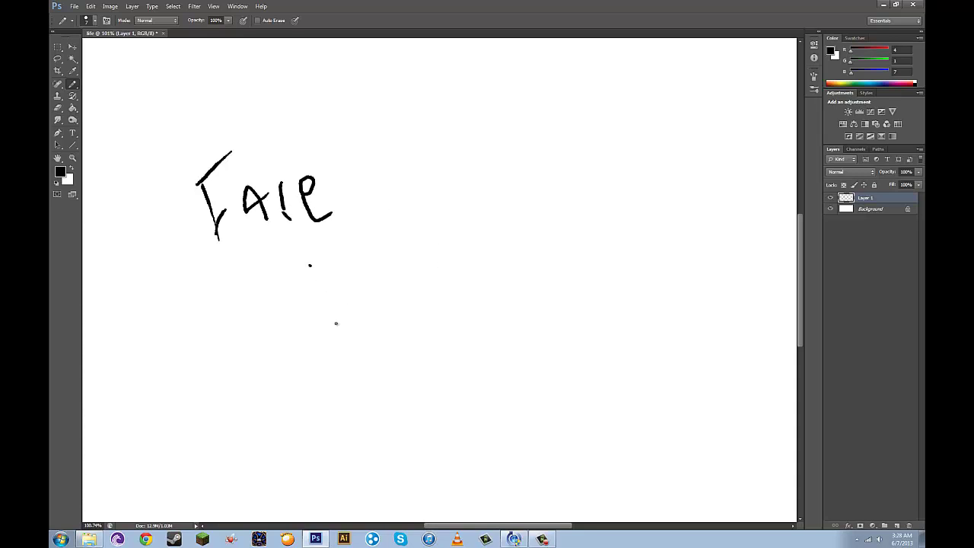
{"action": "mouse_move", "coordinate": [309, 265]}
{"action": "left_mouse_down"}
{"action": "mouse_move", "coordinate": [353, 260]}
{"action": "mouse_move", "coordinate": [335, 333]}
{"action": "left_mouse_up"}
{"action": "mouse_move", "coordinate": [386, 311]}
{"action": "left_mouse_down"}
{"action": "mouse_move", "coordinate": [402, 263]}
{"action": "mouse_move", "coordinate": [423, 288]}
{"action": "left_mouse_up"}
{"action": "left_click_drag", "start_coordinate": [384, 282], "coordinate": [411, 259]}
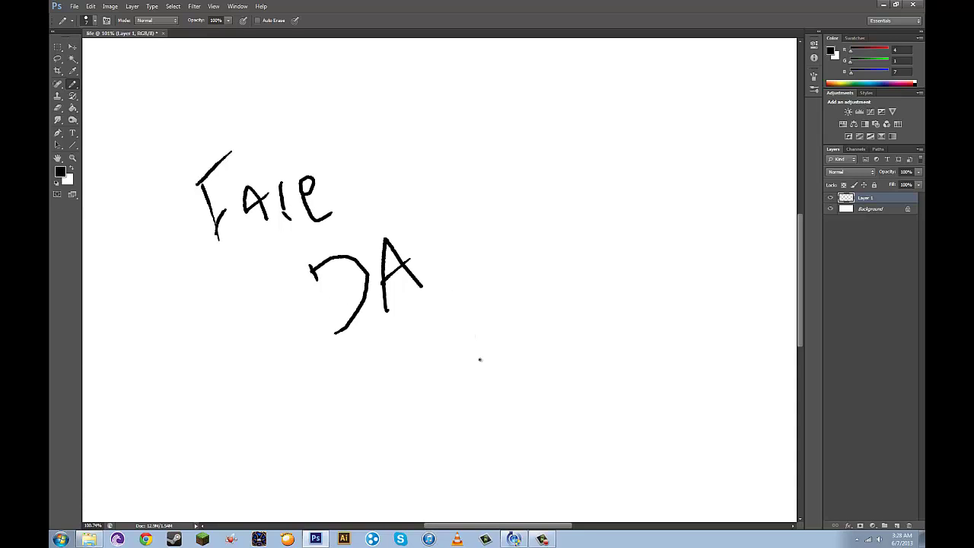
Draw a stick figure below the letters with "weh" scribbled beside it
{"action": "mouse_move", "coordinate": [352, 369]}
{"action": "left_mouse_down"}
{"action": "mouse_move", "coordinate": [390, 368]}
{"action": "mouse_move", "coordinate": [393, 422]}
{"action": "mouse_move", "coordinate": [398, 389]}
{"action": "mouse_move", "coordinate": [387, 449]}
{"action": "mouse_move", "coordinate": [414, 437]}
{"action": "left_mouse_up"}
{"action": "mouse_move", "coordinate": [417, 361]}
{"action": "left_mouse_down"}
{"action": "mouse_move", "coordinate": [460, 371]}
{"action": "mouse_move", "coordinate": [479, 347]}
{"action": "mouse_move", "coordinate": [495, 354]}
{"action": "left_mouse_up"}
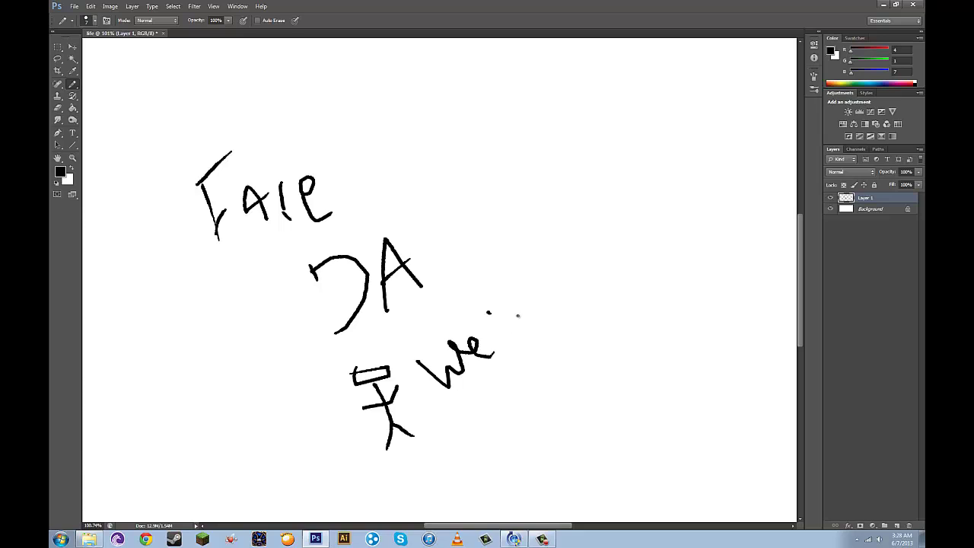
{"action": "left_click_drag", "start_coordinate": [490, 312], "coordinate": [527, 321]}
Draw a left-pointing arrow at "DA", a smiley with two eyes, and marks below
{"action": "mouse_move", "coordinate": [455, 199]}
{"action": "left_mouse_down"}
{"action": "mouse_move", "coordinate": [499, 231]}
{"action": "mouse_move", "coordinate": [569, 154]}
{"action": "left_mouse_up"}
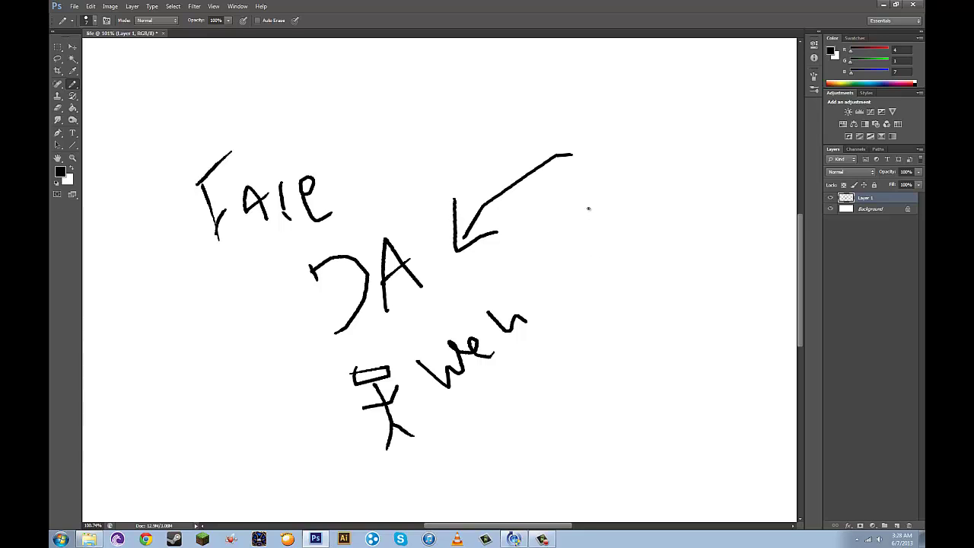
{"action": "left_click_drag", "start_coordinate": [590, 204], "coordinate": [587, 237]}
{"action": "mouse_move", "coordinate": [619, 198]}
{"action": "left_mouse_down"}
{"action": "mouse_move", "coordinate": [616, 233]}
{"action": "mouse_move", "coordinate": [654, 228]}
{"action": "left_mouse_up"}
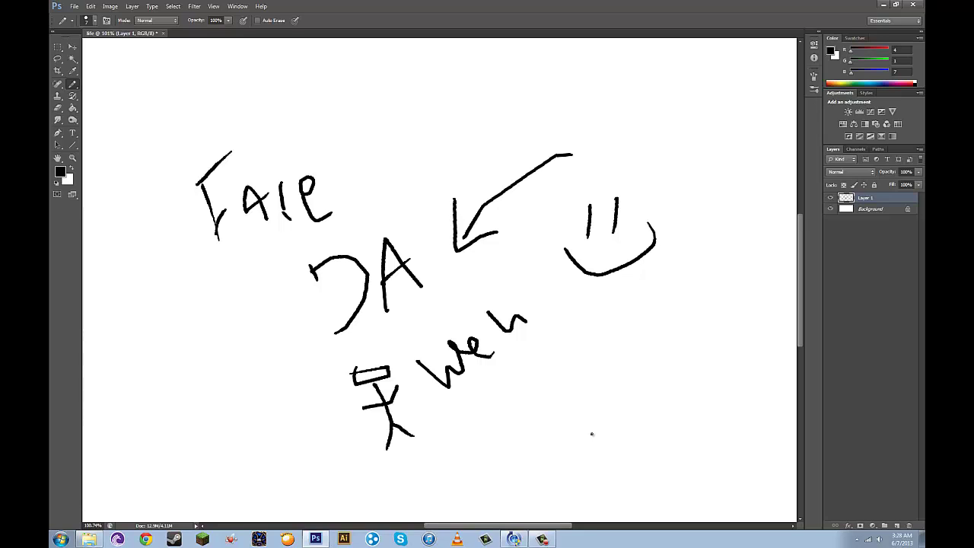
{"action": "left_click_drag", "start_coordinate": [597, 337], "coordinate": [612, 399]}
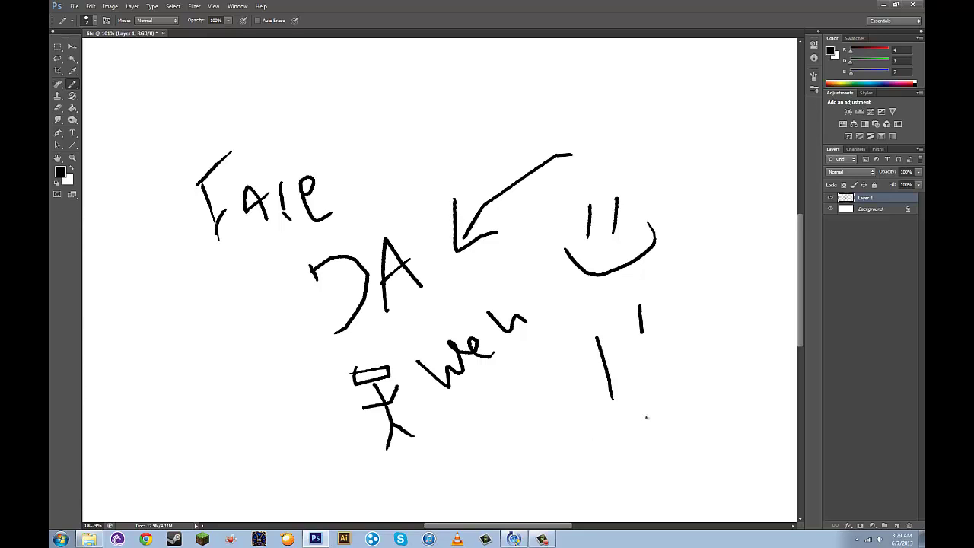